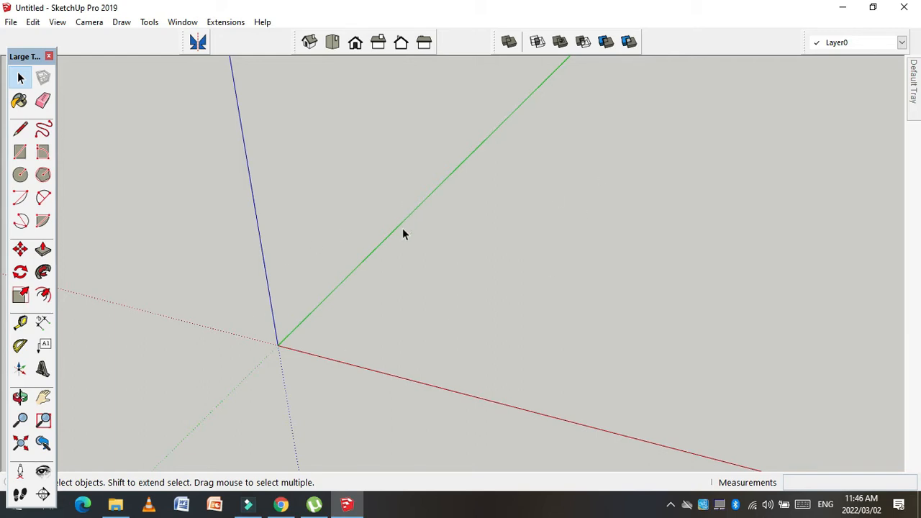
key(o)
drag(383, 274, 312, 290)
drag(431, 234, 420, 233)
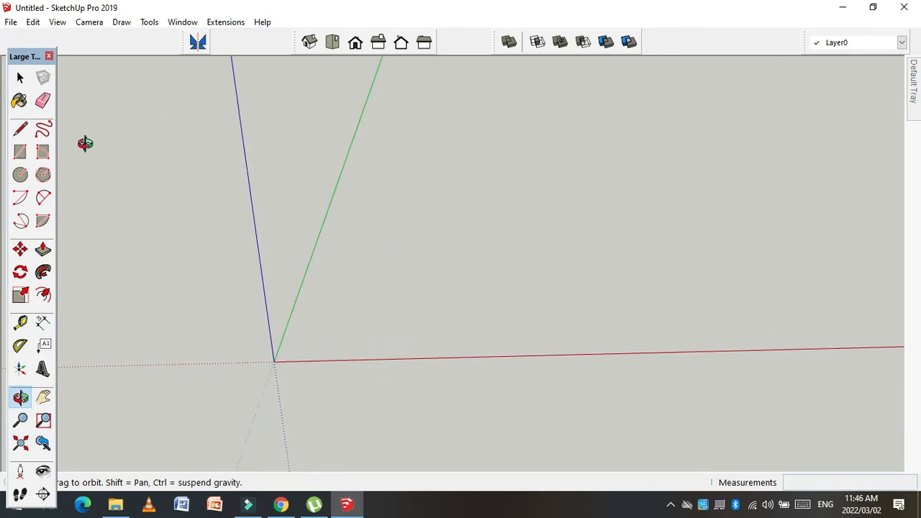
Step: Reposition the floating Large Tool Set, close it, and show it again from the list of available toolsets
drag(26, 59, 43, 47)
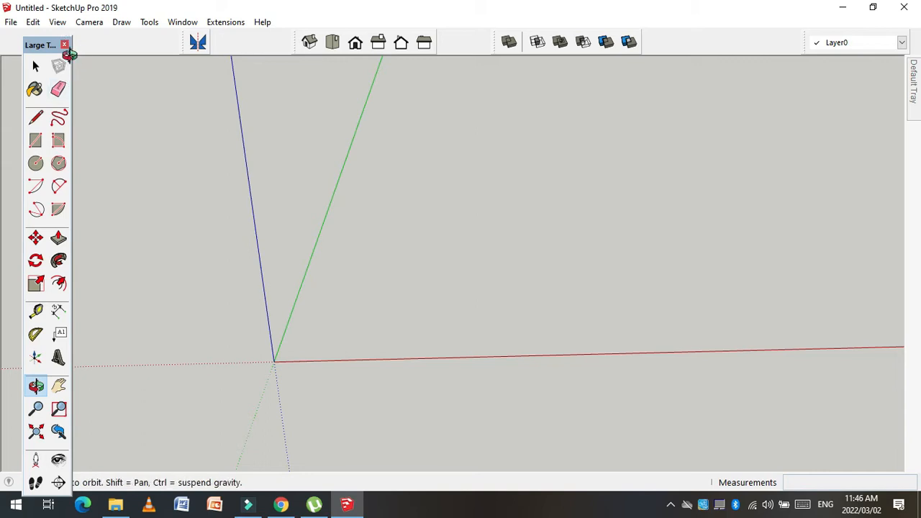
click(64, 45)
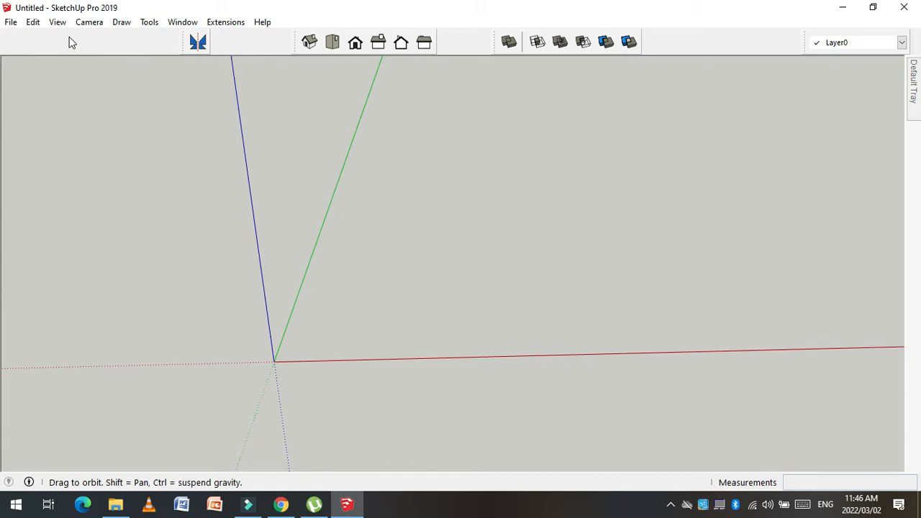
right_click(115, 41)
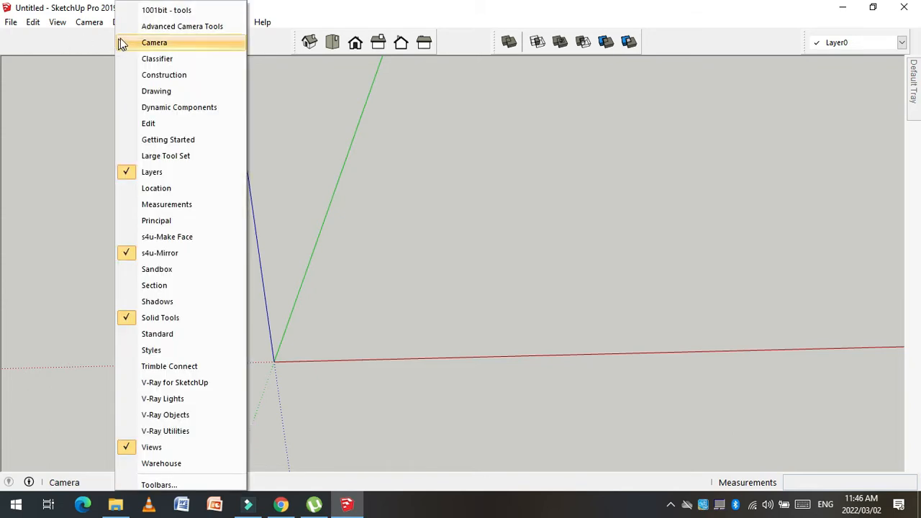
click(158, 159)
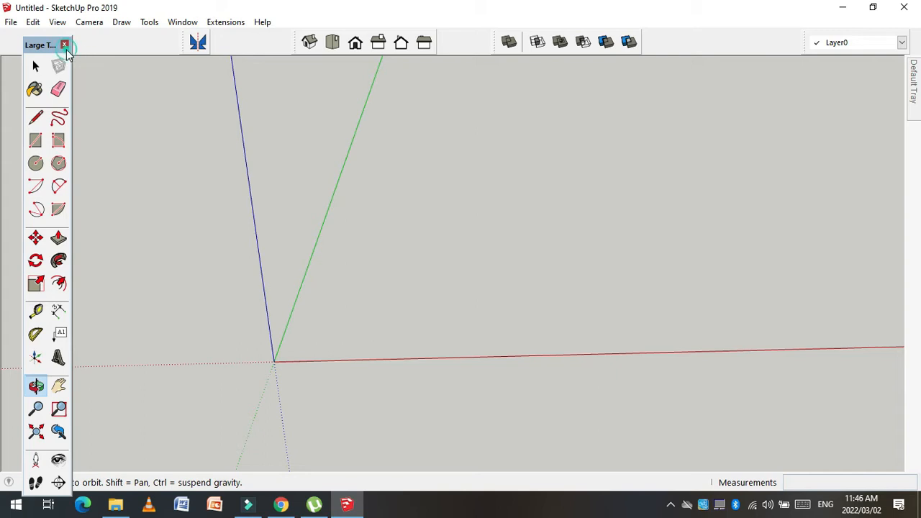
Step: Close the Large Tool Set again and re-enable it in the Toolbars settings dialog
click(64, 44)
click(57, 22)
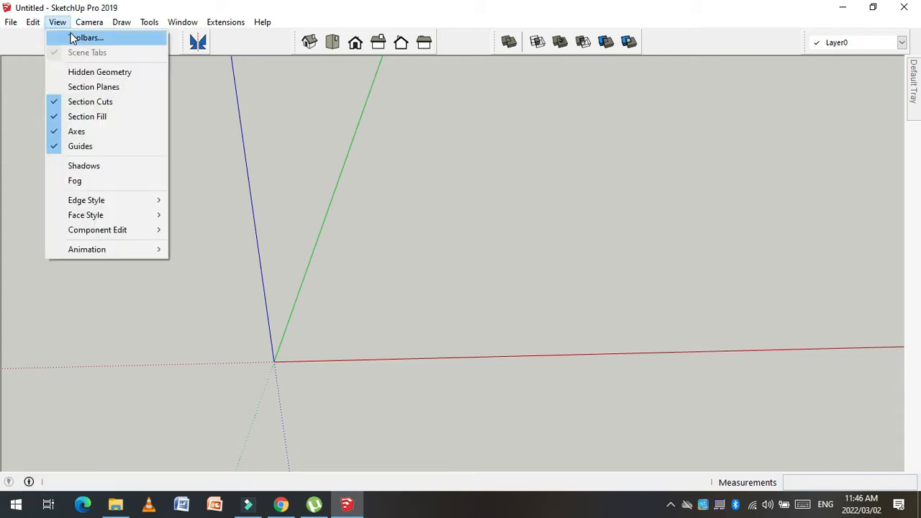
click(73, 37)
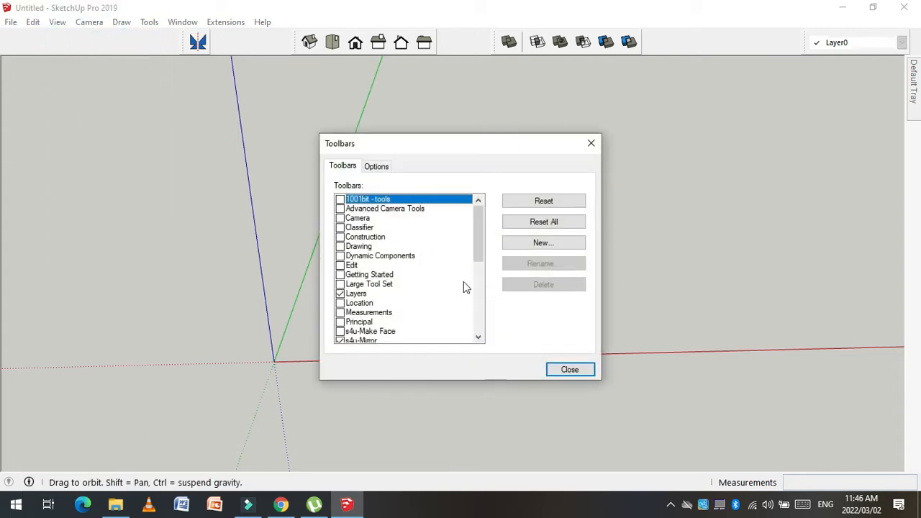
click(373, 285)
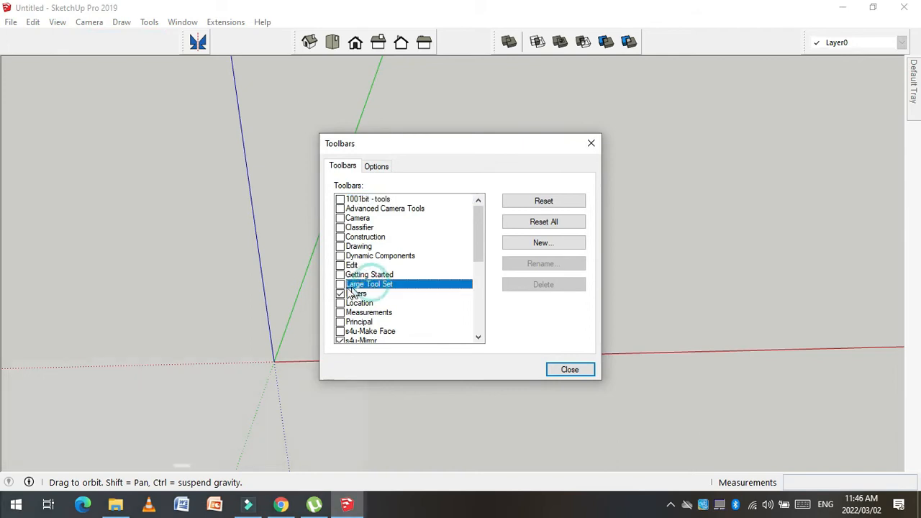
click(340, 284)
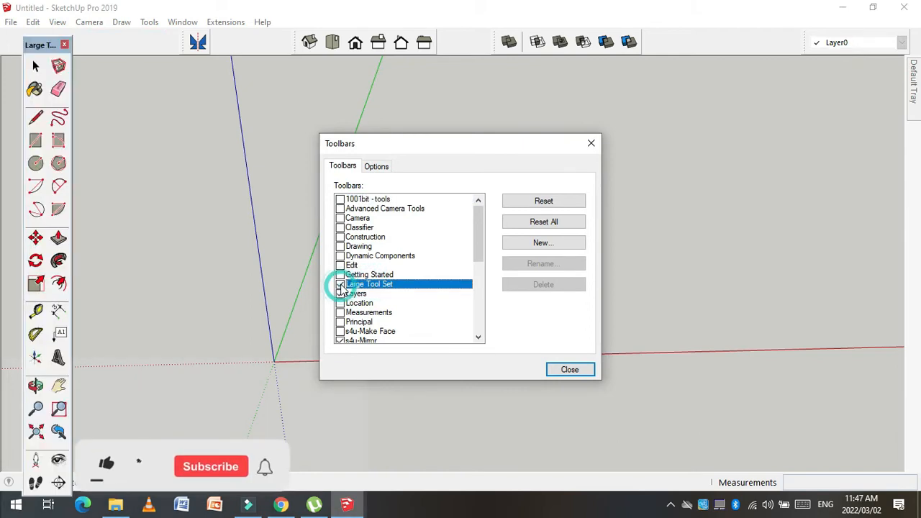
click(592, 144)
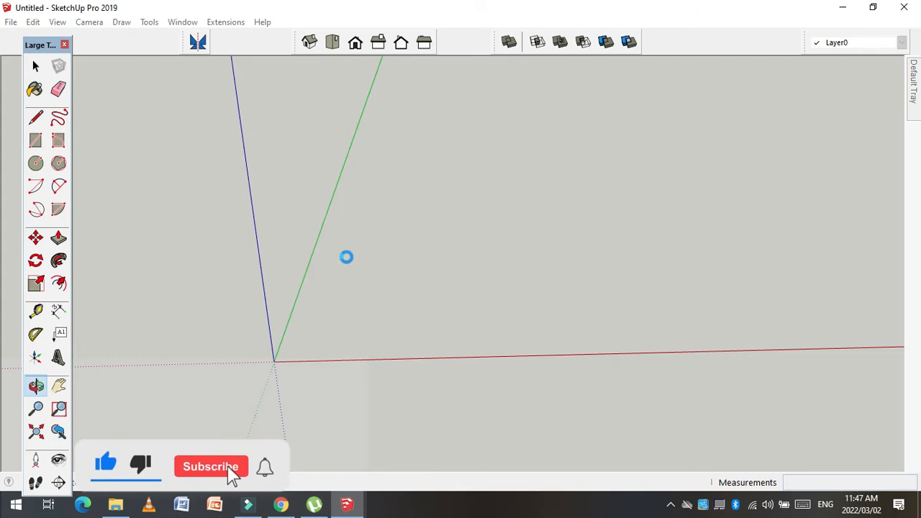
Step: Move the floating Large Tool Set closer to the edge of the drawing area
click(670, 503)
click(669, 500)
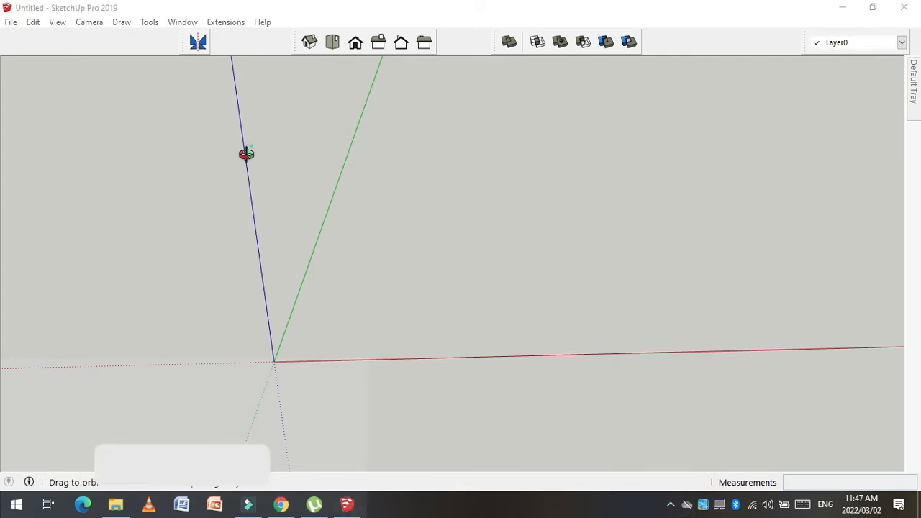
drag(246, 154, 256, 140)
drag(45, 45, 32, 48)
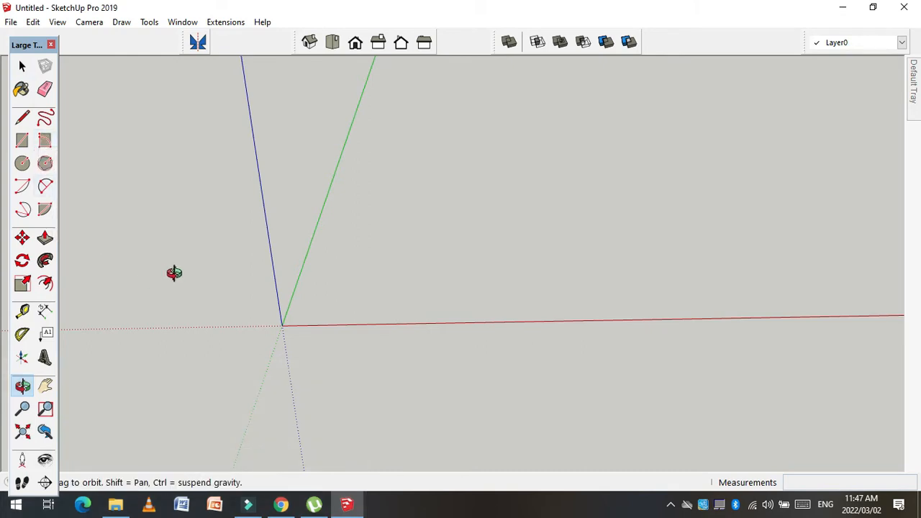
Step: Draw a ground-plane rectangle near the origin beside the red axis, about 121914' by 35725'
drag(199, 365, 280, 352)
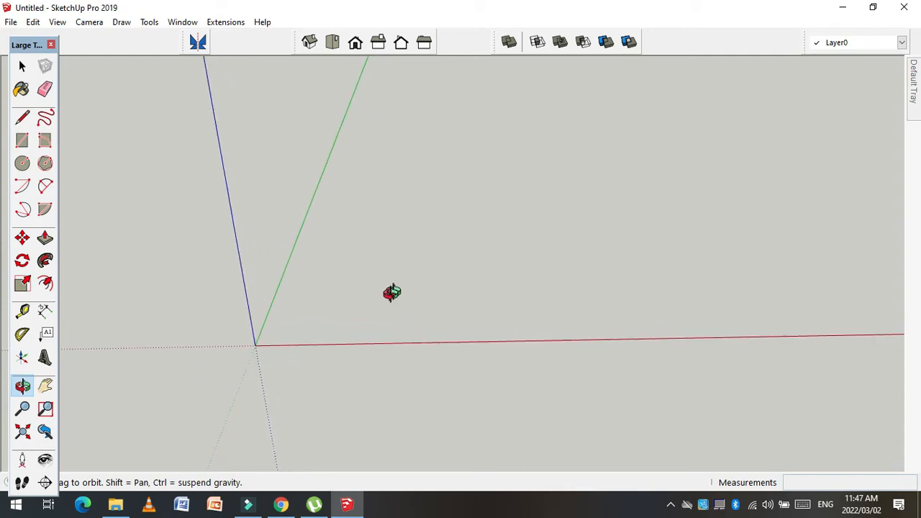
drag(393, 290, 357, 294)
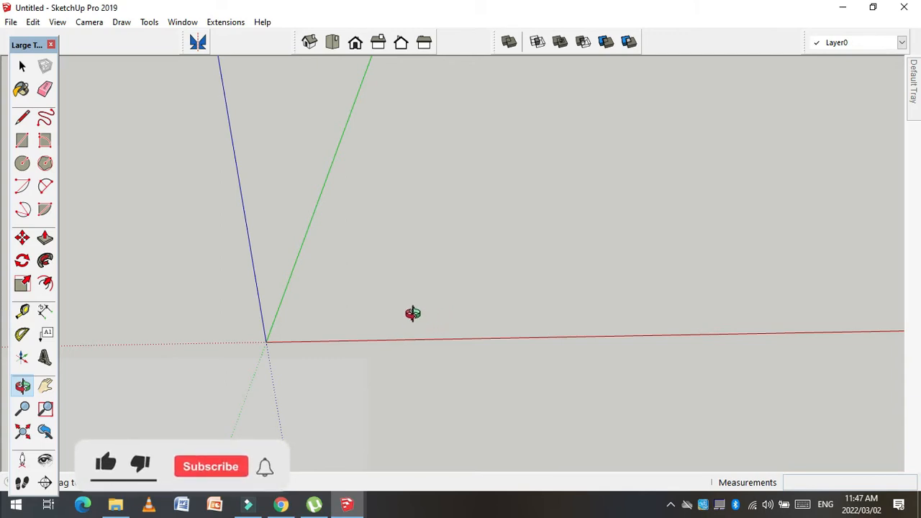
drag(396, 283, 371, 327)
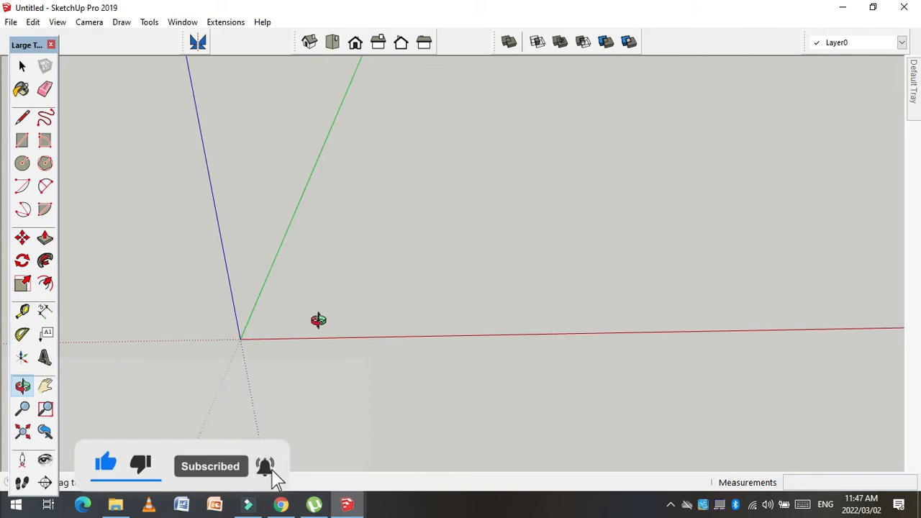
click(22, 140)
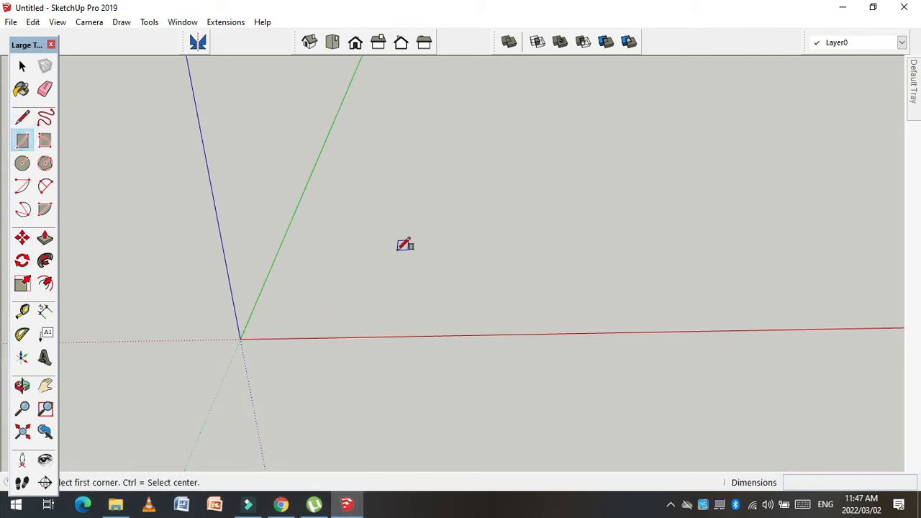
click(314, 304)
click(446, 321)
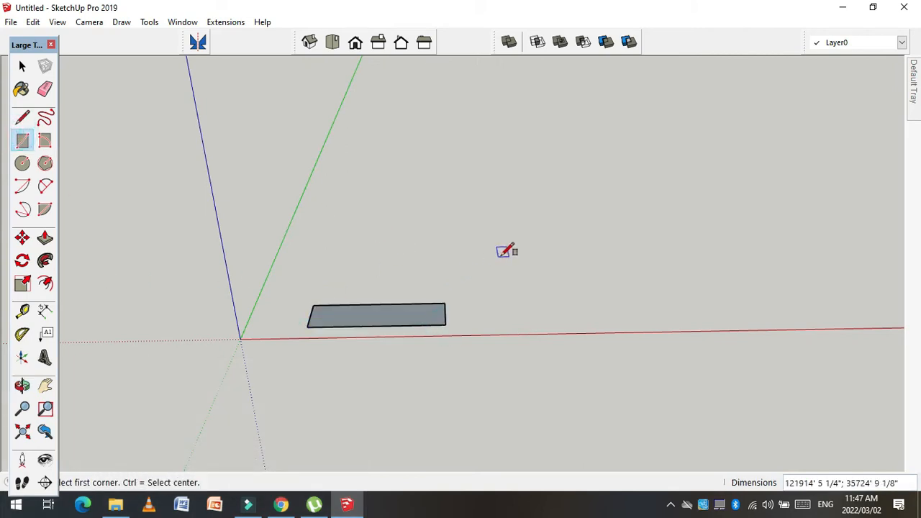
Step: Push/Pull the rectangle upward into a box about 47283' high
scroll(332, 285, up, 1)
key(p)
click(420, 323)
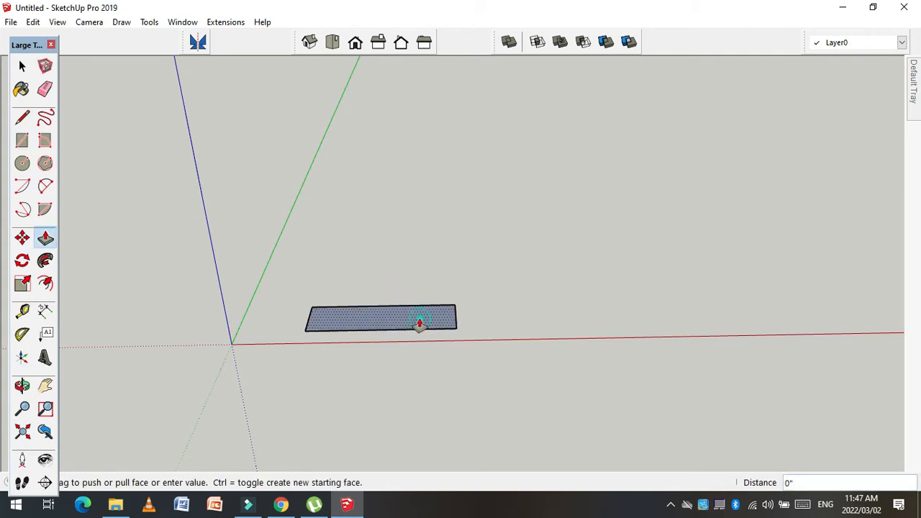
click(395, 272)
scroll(295, 301, down, 1)
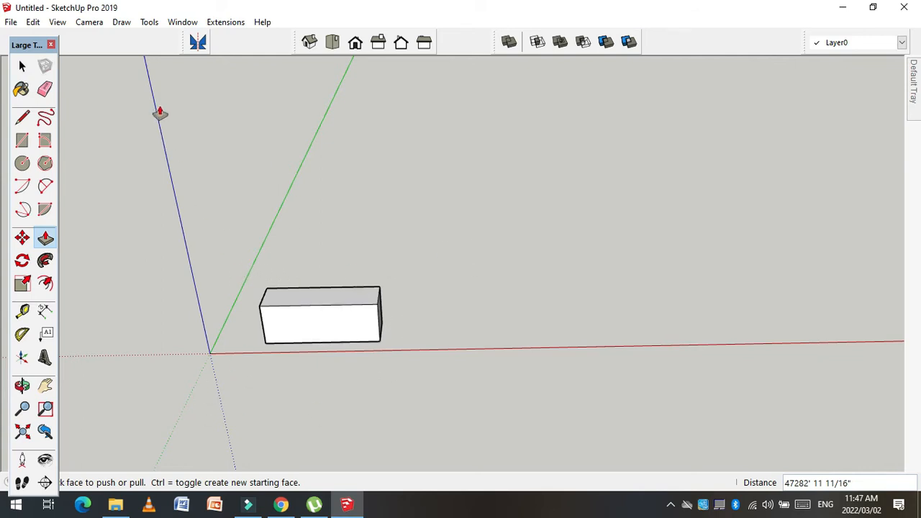
Step: Select the whole box by enclosing it in a selection window, and clear the selection
click(21, 65)
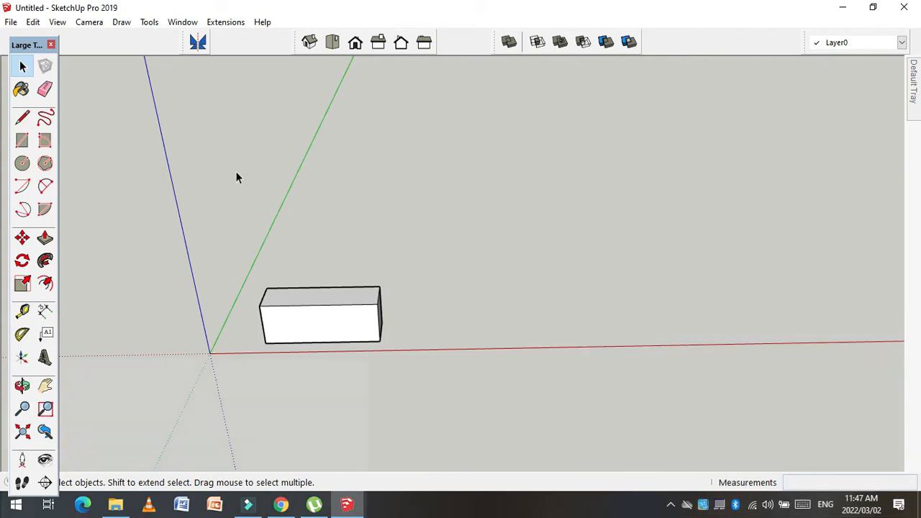
drag(191, 112, 435, 382)
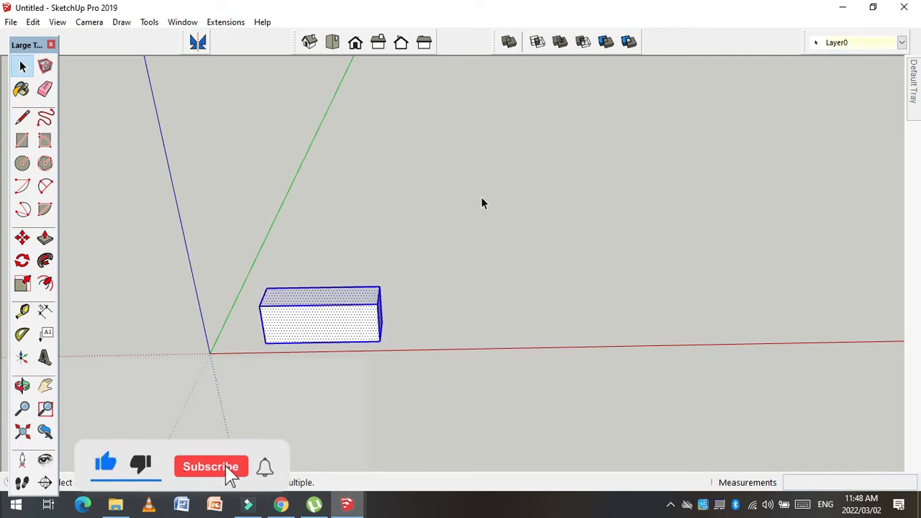
click(486, 174)
Step: Practise crossing selections on the box from different corners, clearing the selection at the end
drag(489, 133, 187, 411)
drag(468, 424, 320, 296)
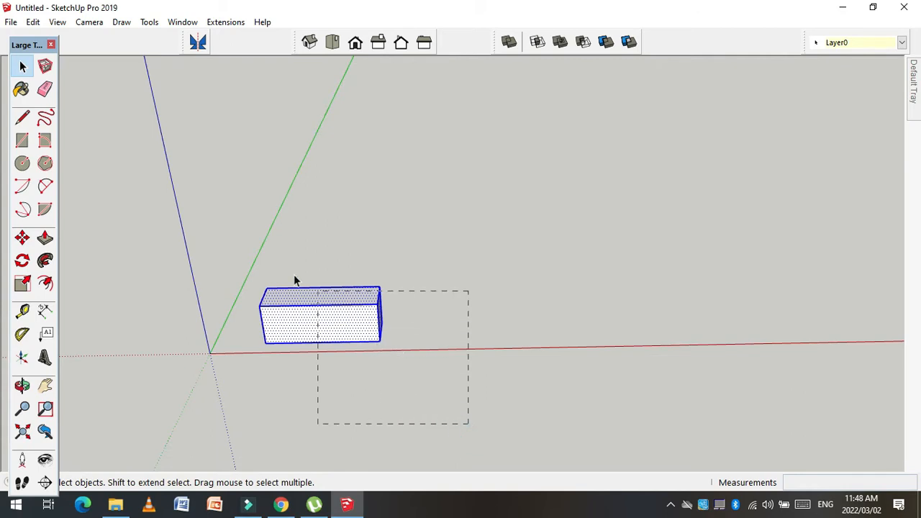
drag(214, 233, 208, 233)
click(428, 230)
click(473, 471)
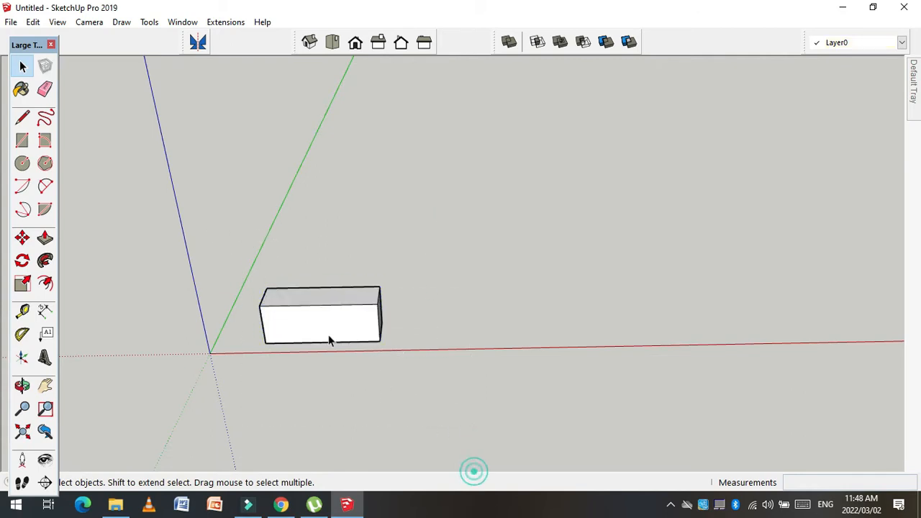
drag(400, 355, 209, 223)
click(413, 314)
Step: Select the box's front face, upper front edge and left front vertical edge one at a time, and clear the selection
scroll(331, 313, up, 4)
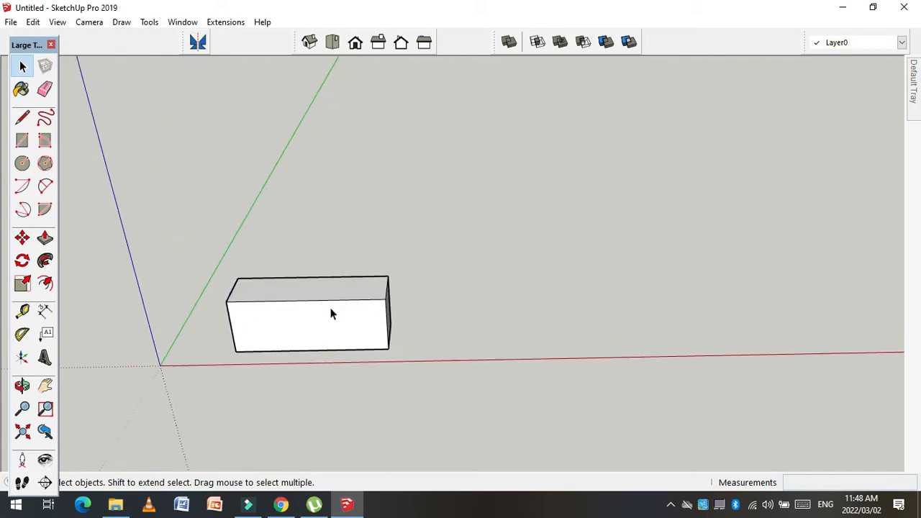
click(249, 325)
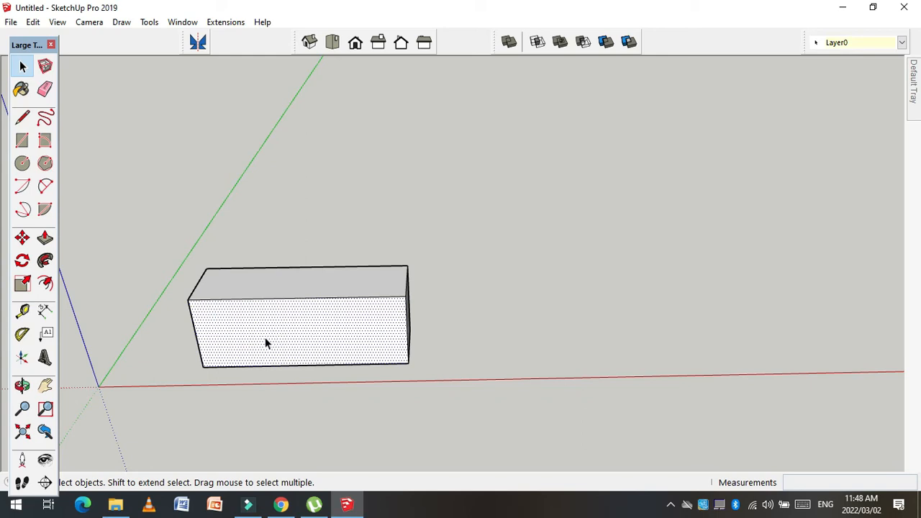
click(323, 297)
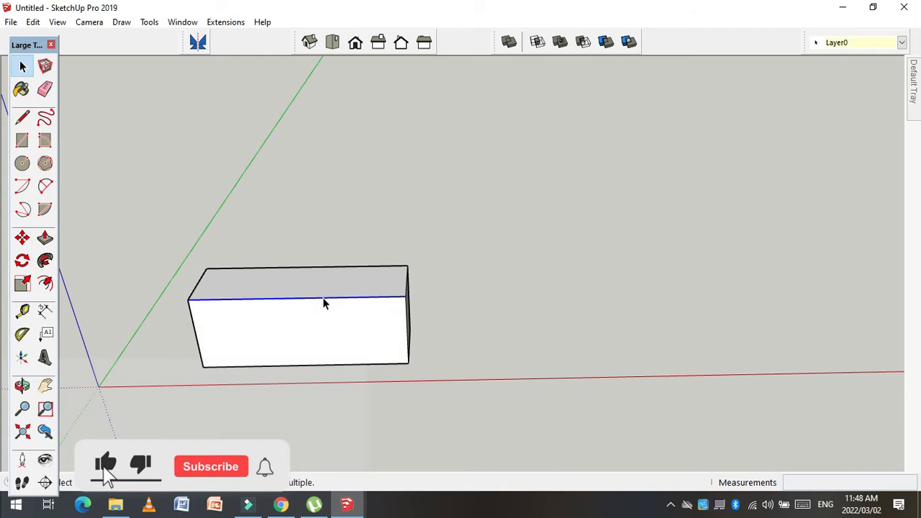
click(191, 318)
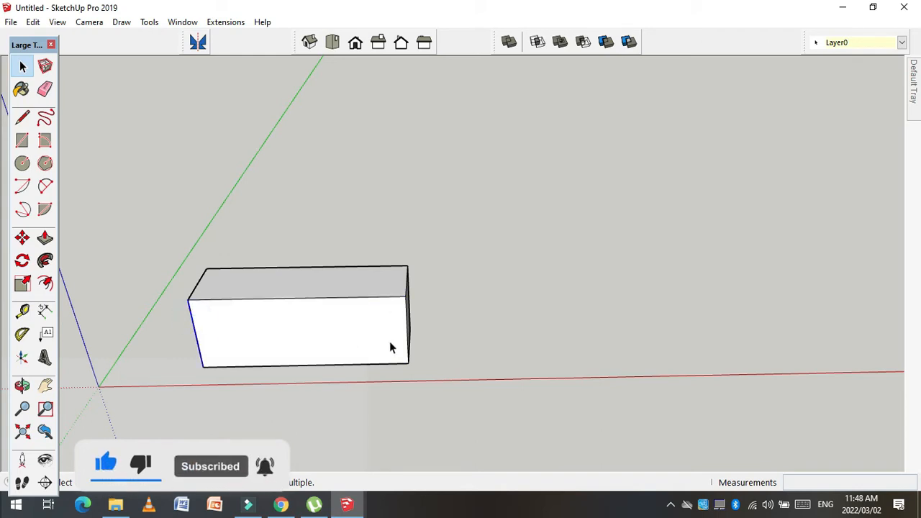
click(349, 362)
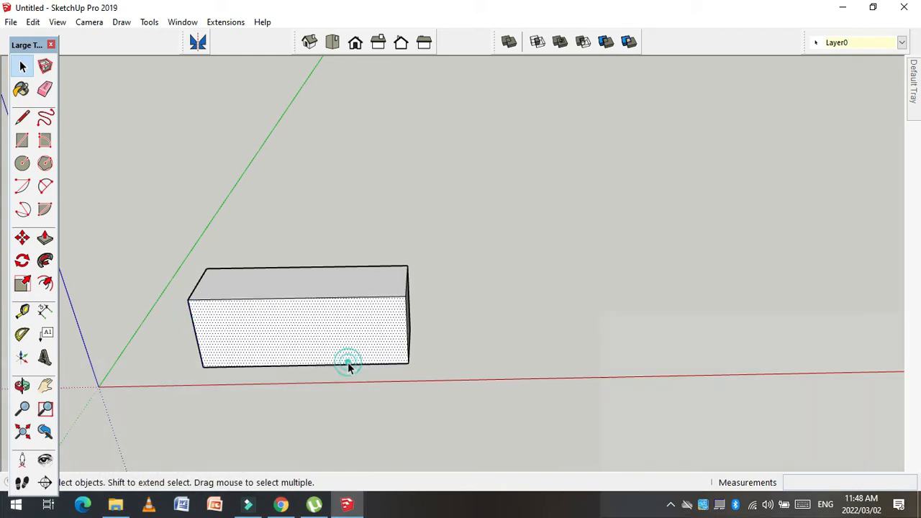
click(619, 279)
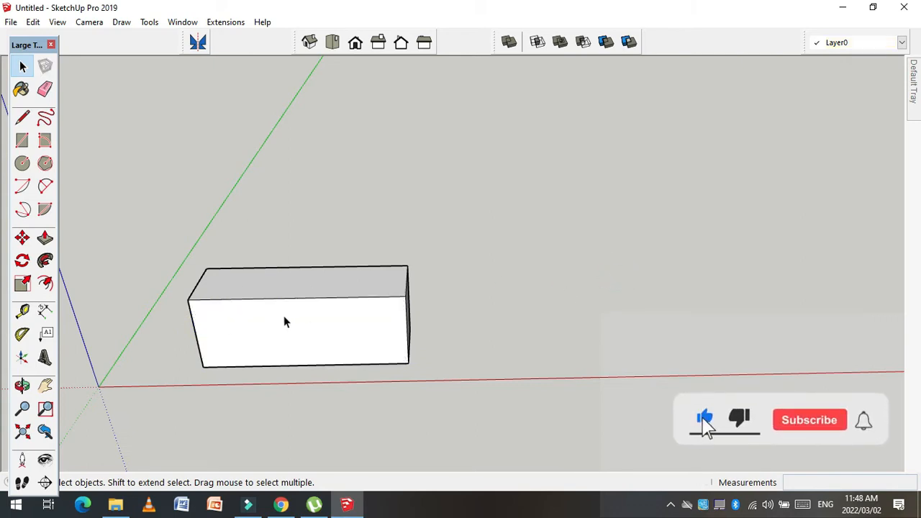
Step: Erase the box's upper front and upper rear edges with the Eraser, and undo both erasures
middle_drag(285, 321, 280, 365)
scroll(281, 365, down, 2)
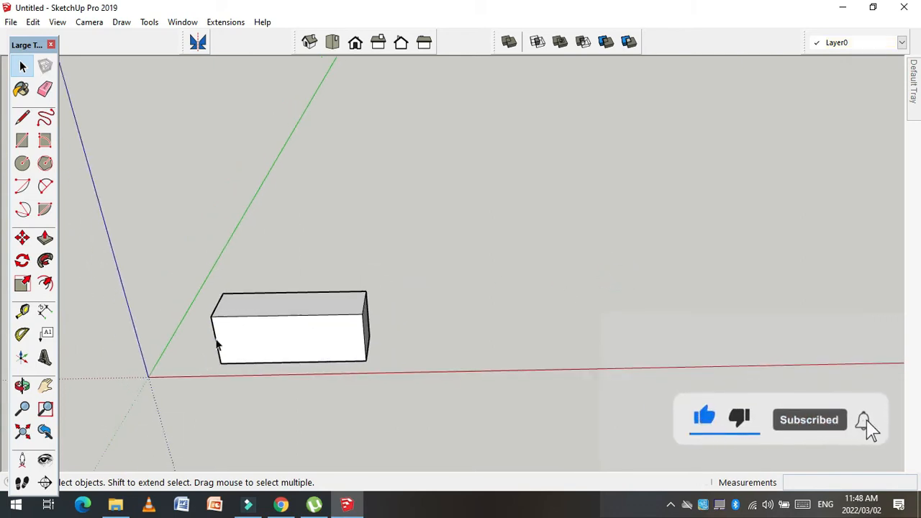
scroll(408, 365, up, 1)
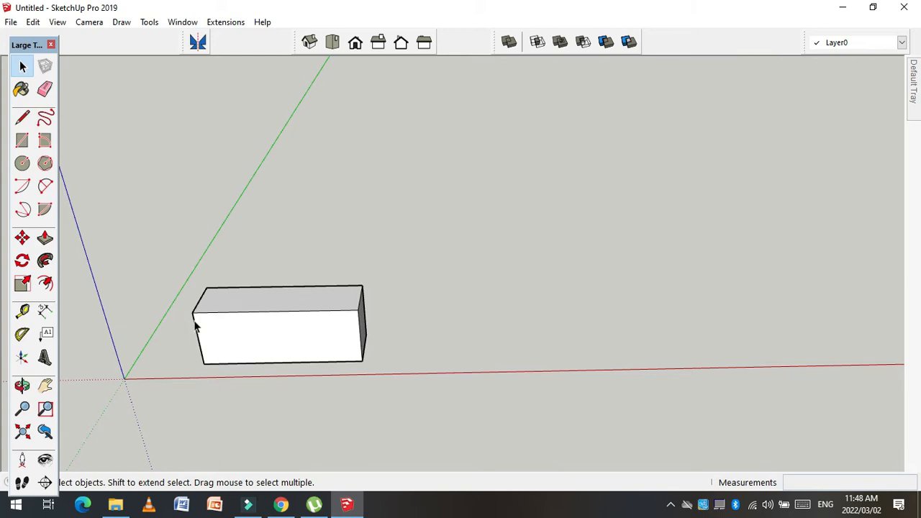
scroll(253, 324, up, 2)
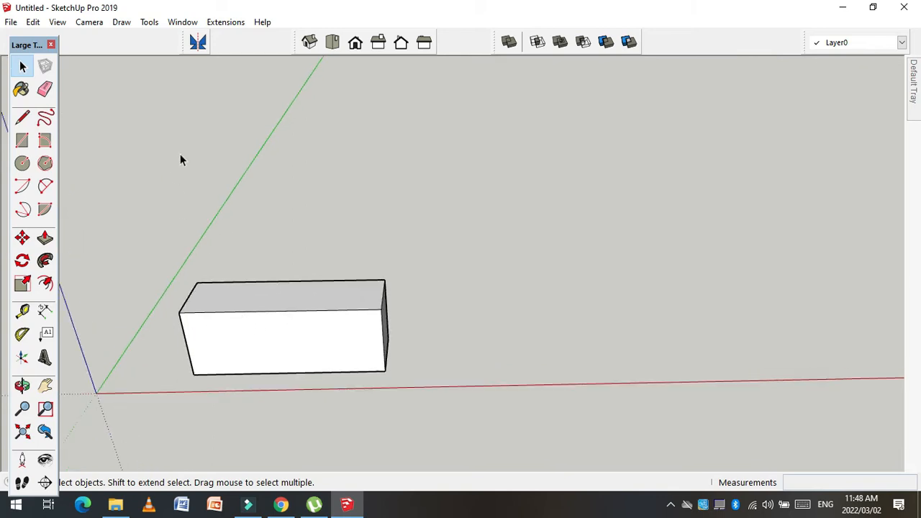
click(45, 89)
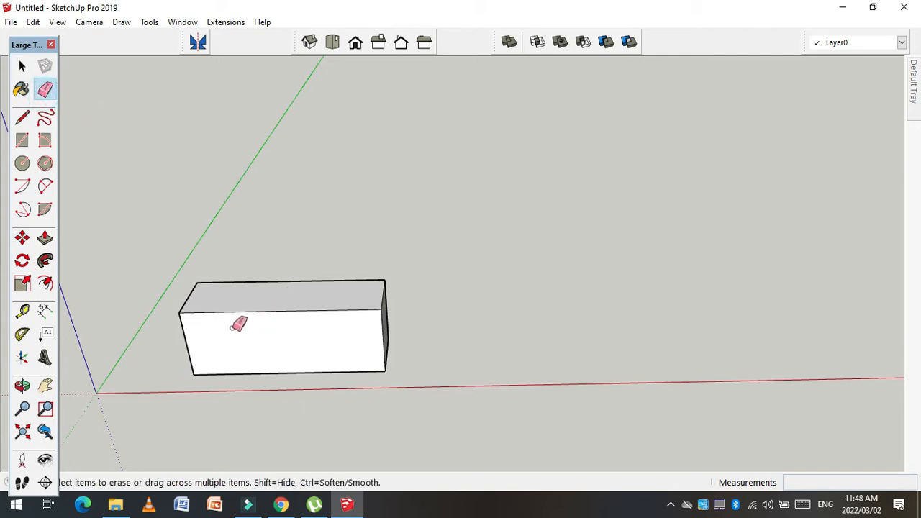
click(262, 310)
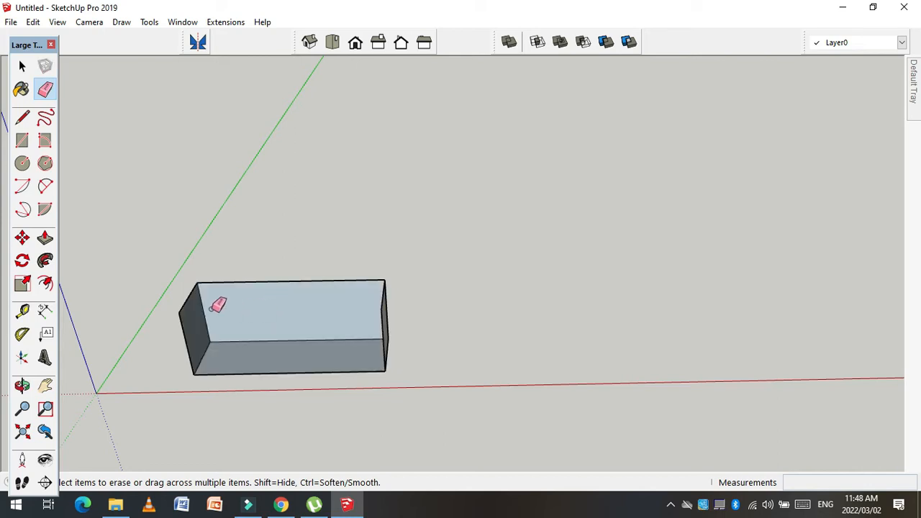
click(239, 282)
key(ctrl+z)
key(ctrl+z)
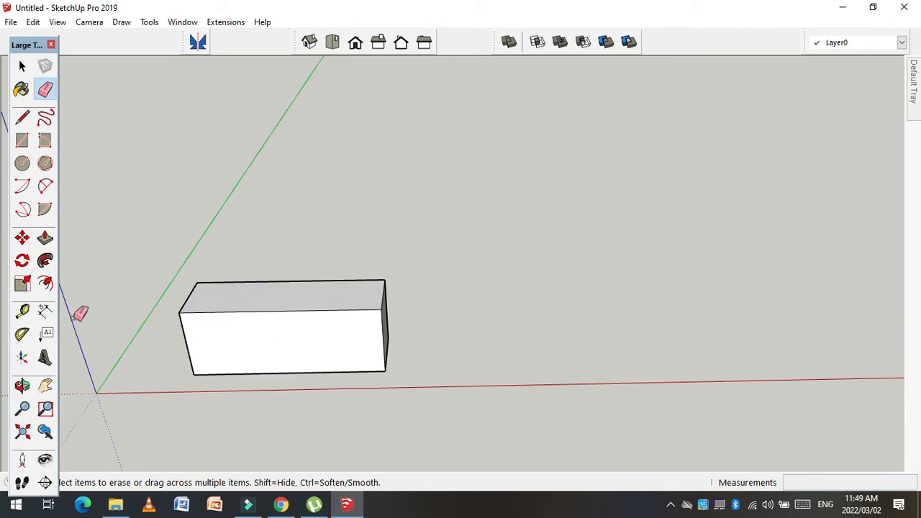
Step: Draw a rectangle on the ground beside the box and remove it with the Eraser
scroll(323, 324, down, 3)
key(r)
click(423, 320)
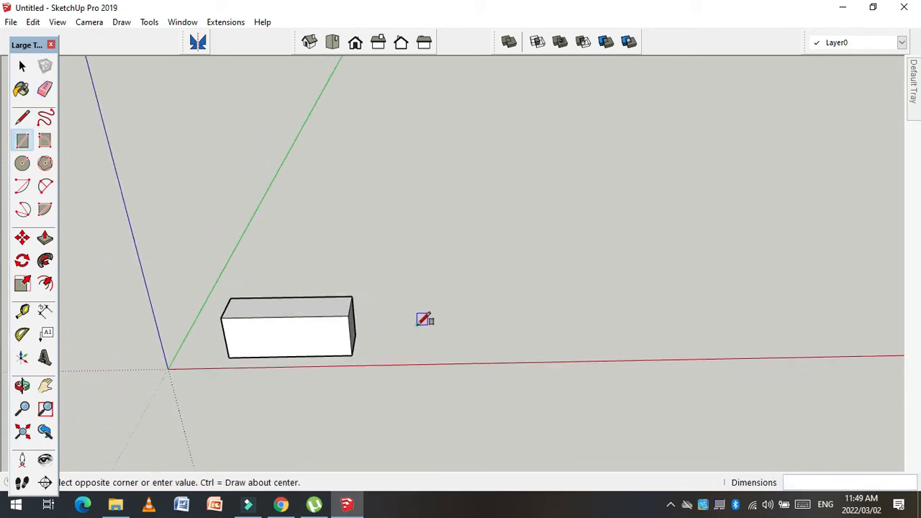
click(492, 264)
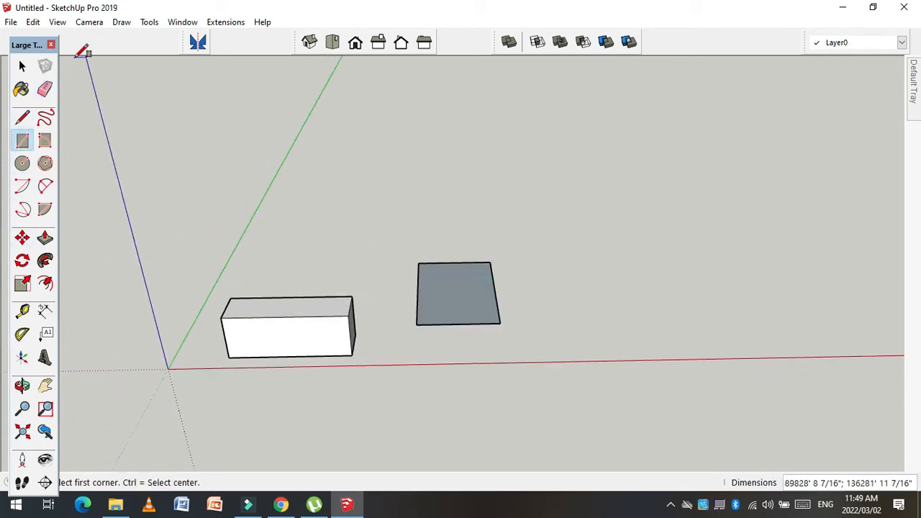
click(46, 90)
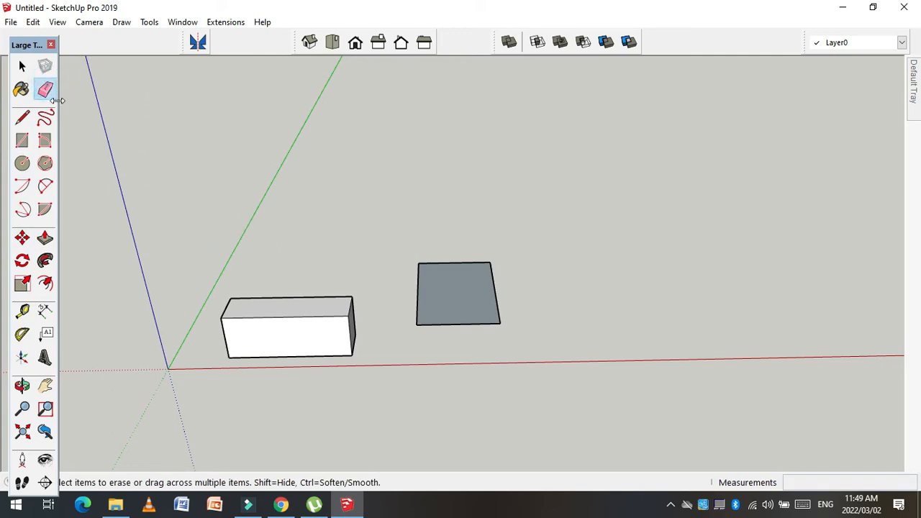
mouse_move(422, 267)
mouse_down()
mouse_move(448, 255)
mouse_move(462, 353)
mouse_move(493, 285)
mouse_move(473, 302)
mouse_move(427, 298)
mouse_move(500, 286)
mouse_move(502, 249)
mouse_move(426, 304)
mouse_move(415, 273)
mouse_up()
scroll(316, 274, down, 1)
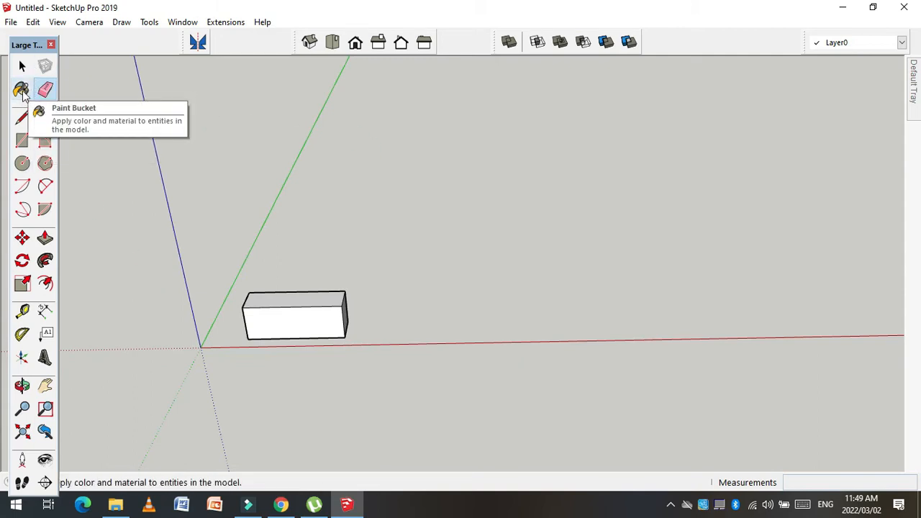
click(22, 91)
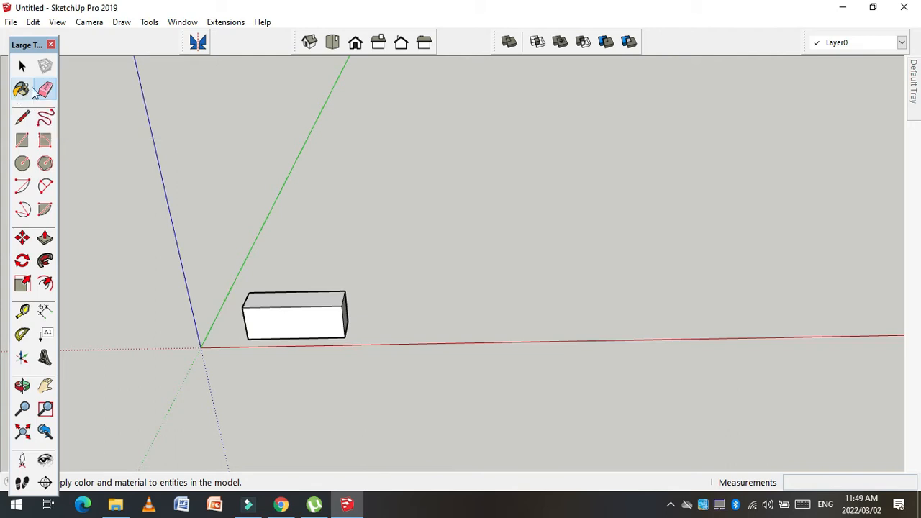
click(21, 91)
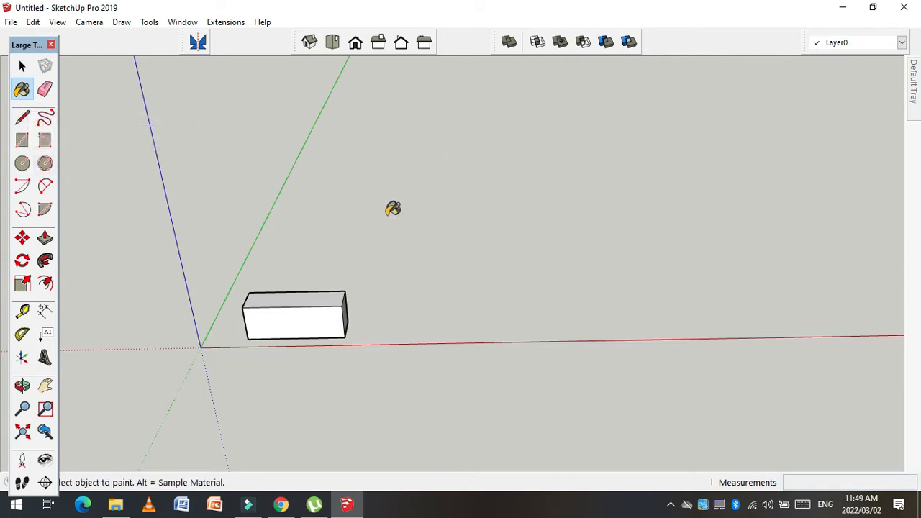
scroll(290, 250, down, 2)
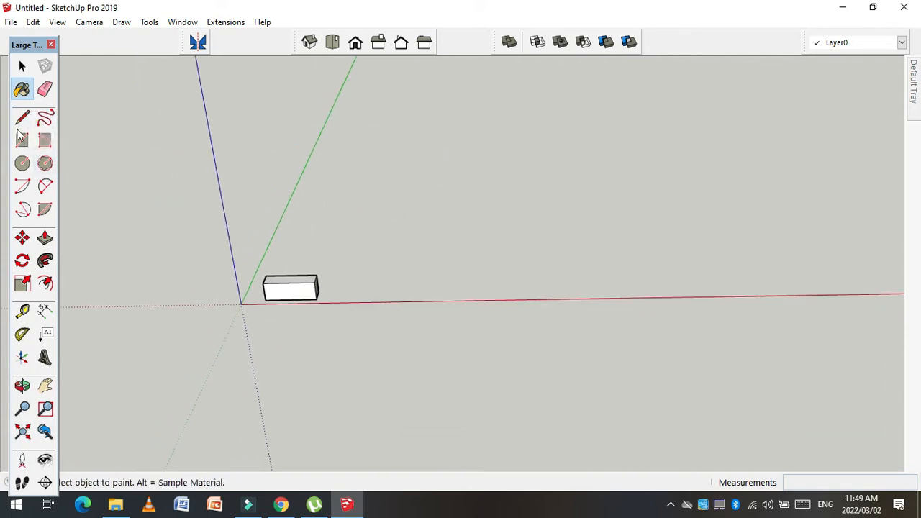
click(23, 67)
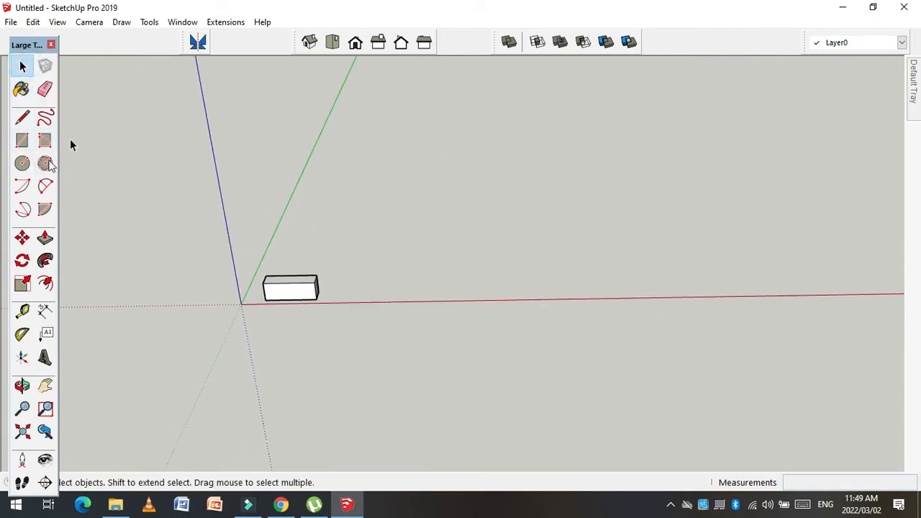
Step: Draw a closed four-sided face beside the box with the Line tool, with its first edge along the green axis
click(22, 118)
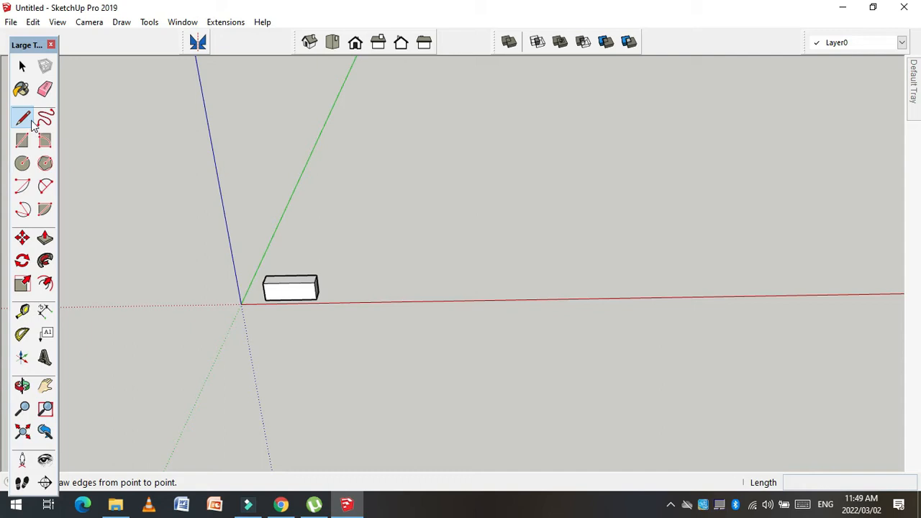
scroll(471, 286, up, 2)
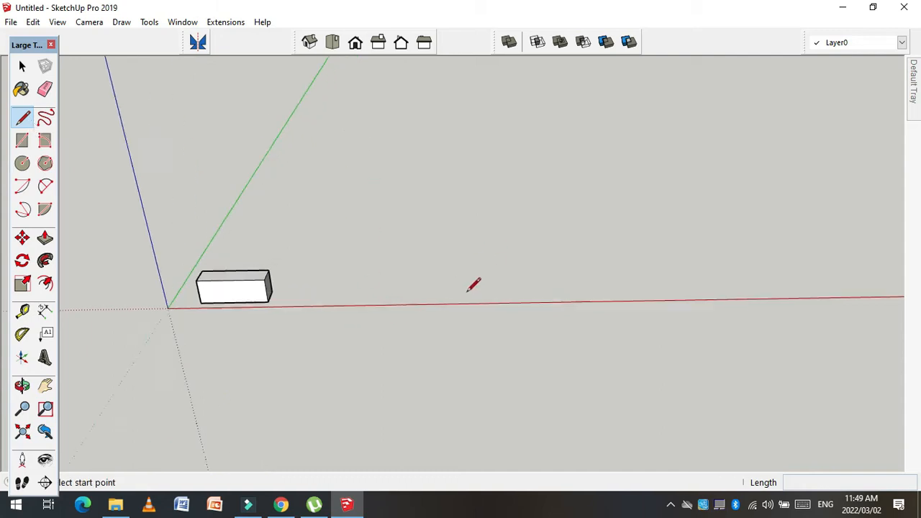
scroll(351, 278, up, 1)
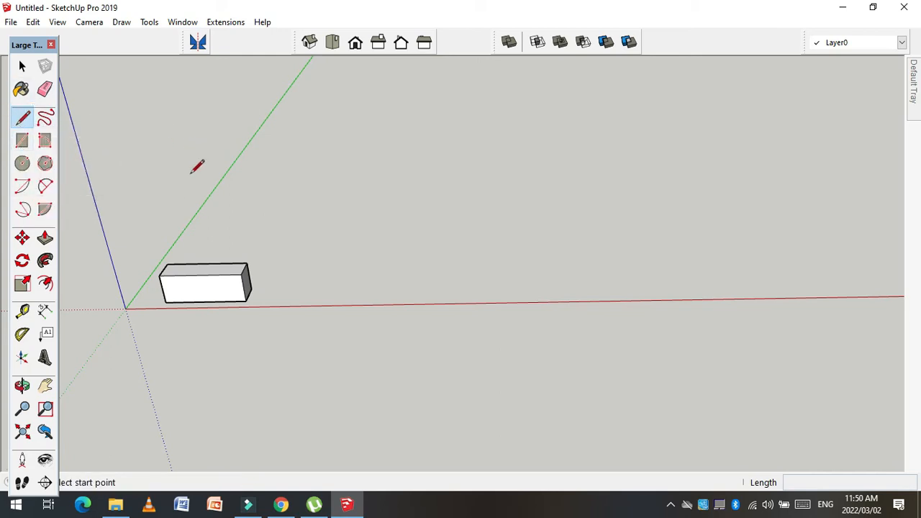
click(353, 296)
key(Escape)
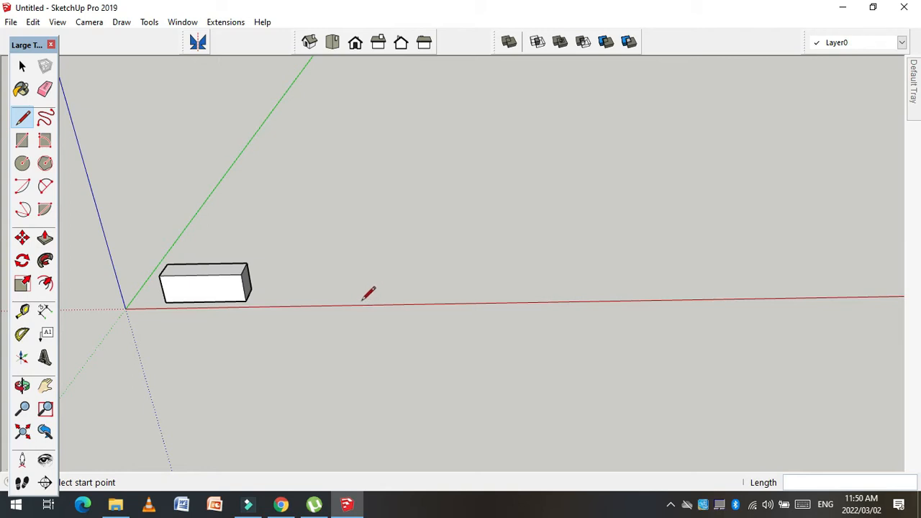
click(360, 299)
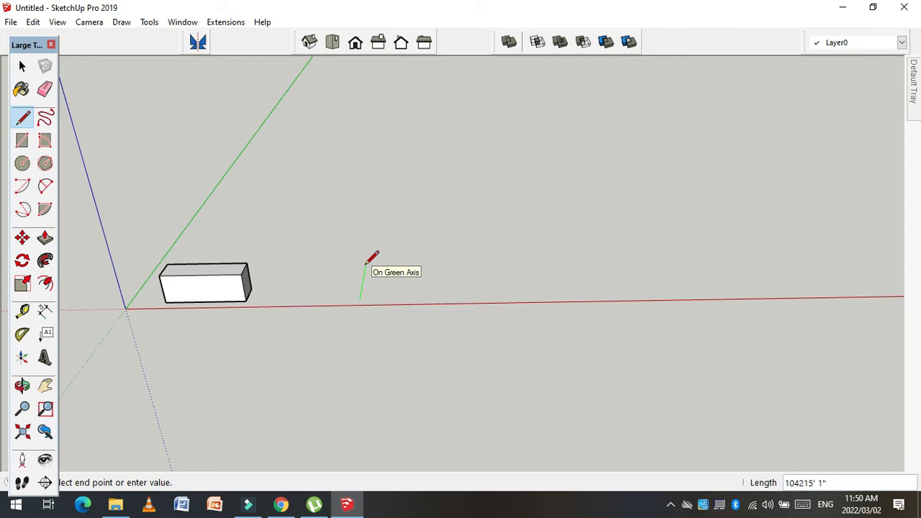
click(383, 173)
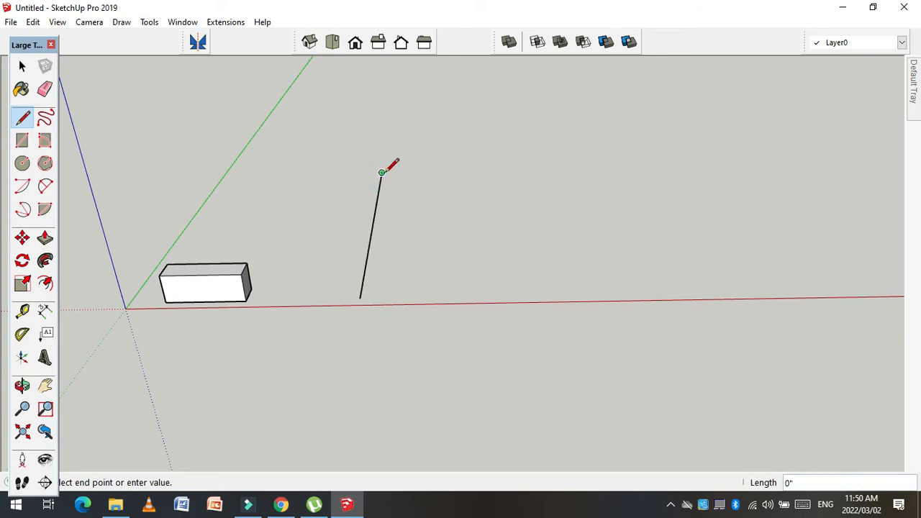
click(511, 171)
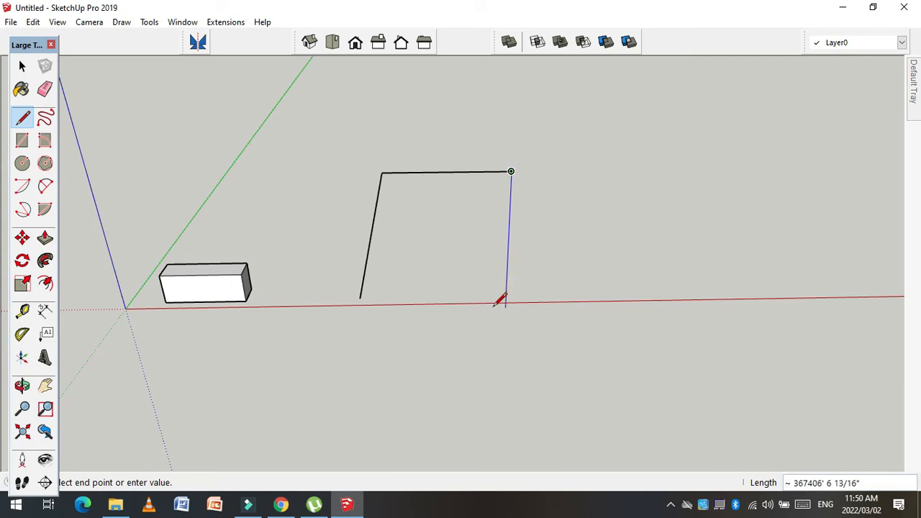
click(549, 295)
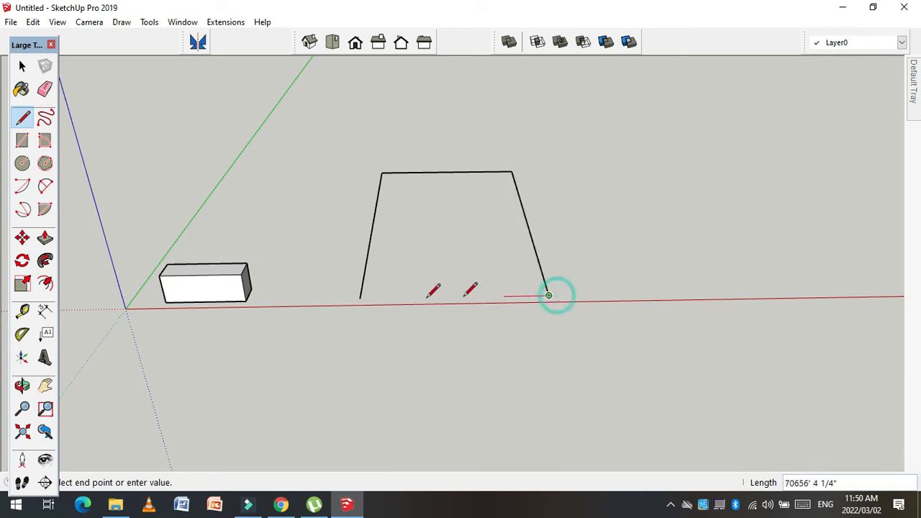
click(360, 298)
scroll(170, 332, down, 2)
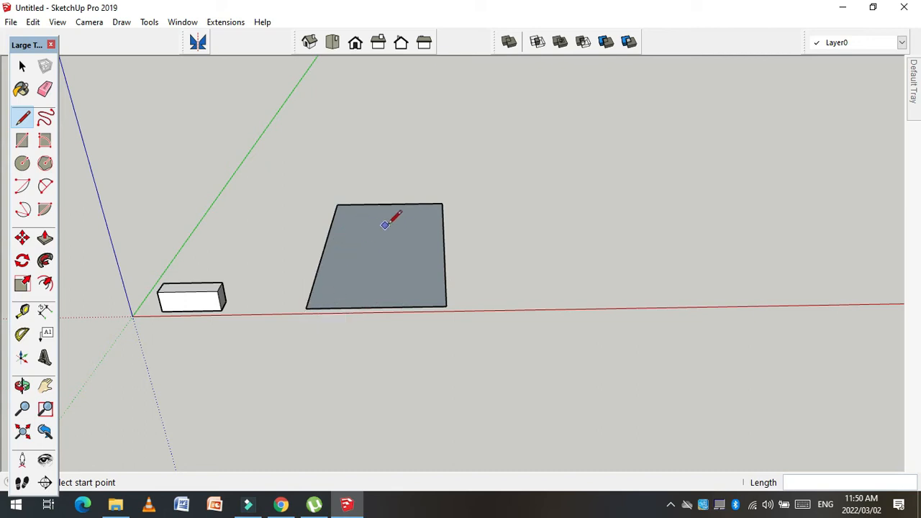
Step: Select the face of the four-sided shape drawn beside the box
click(21, 65)
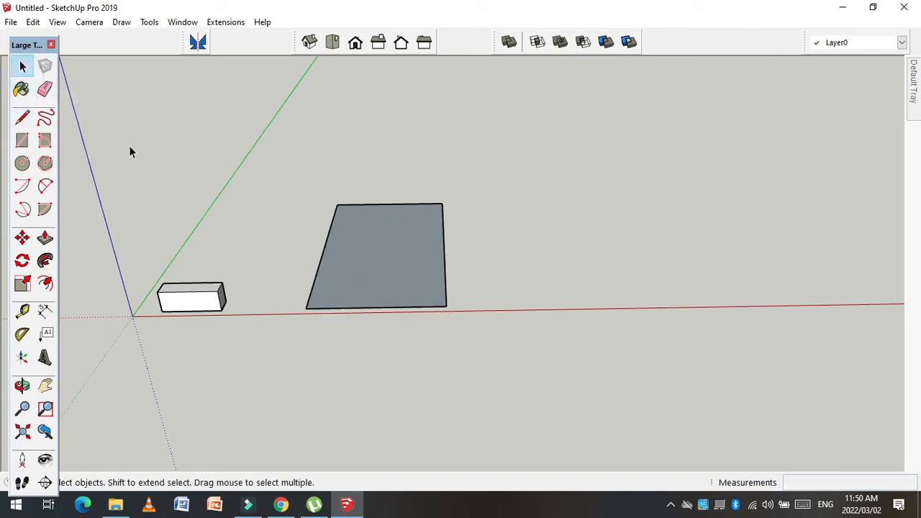
click(417, 257)
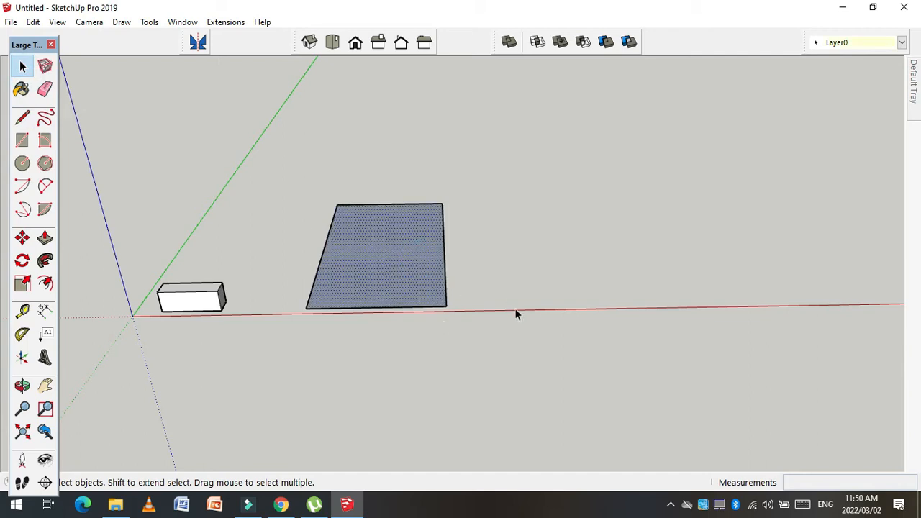
scroll(159, 416, down, 2)
scroll(461, 283, up, 2)
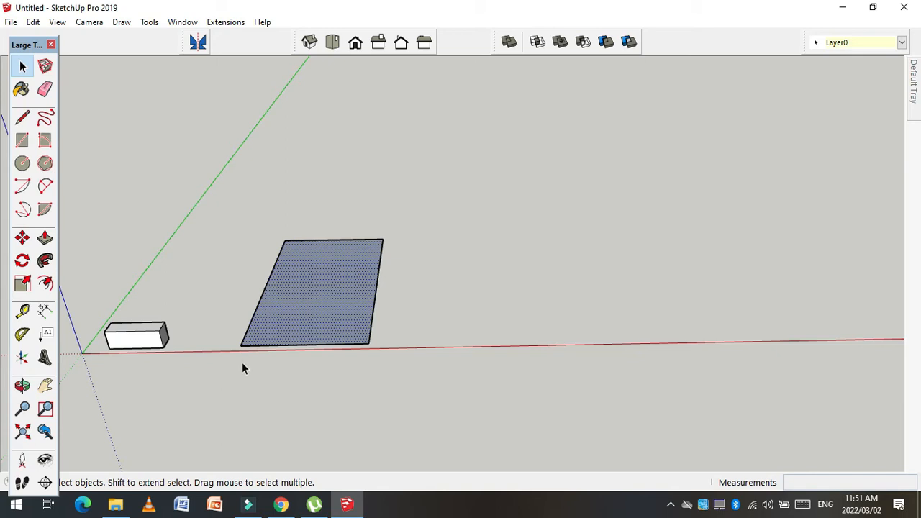
scroll(98, 367, down, 1)
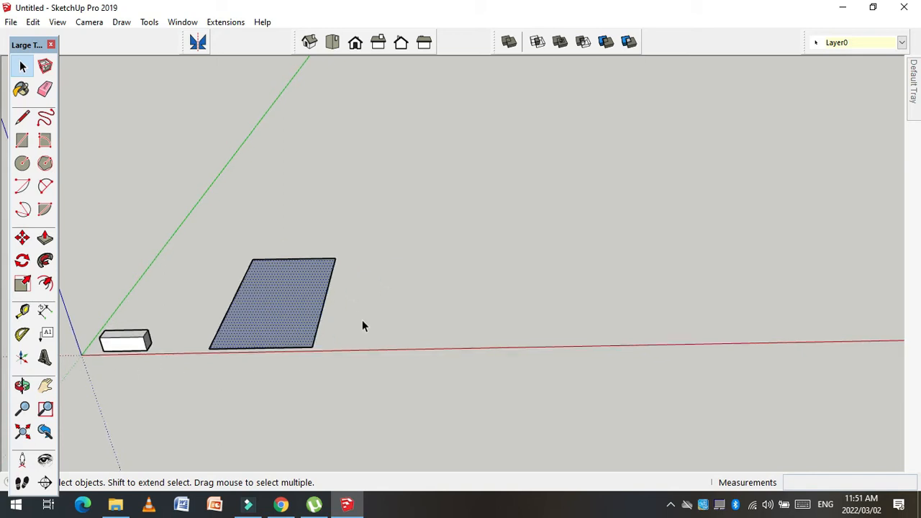
scroll(420, 297, up, 2)
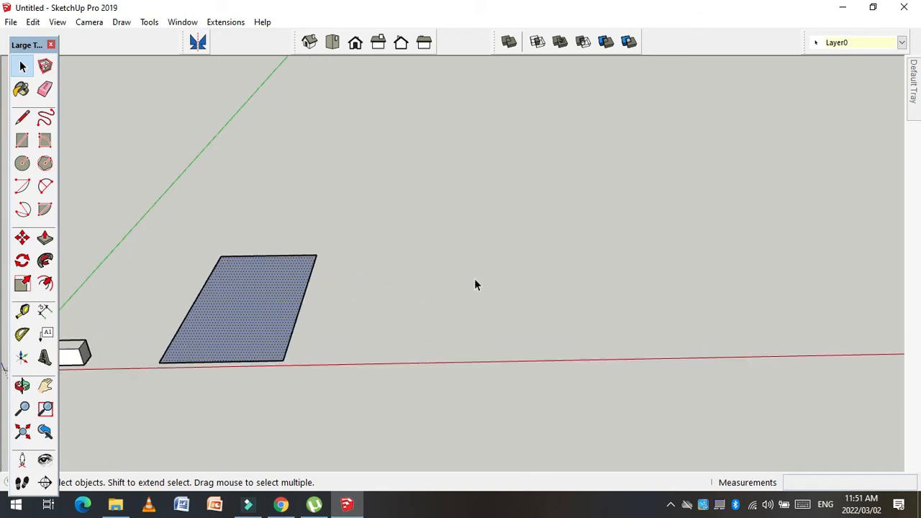
scroll(401, 374, down, 1)
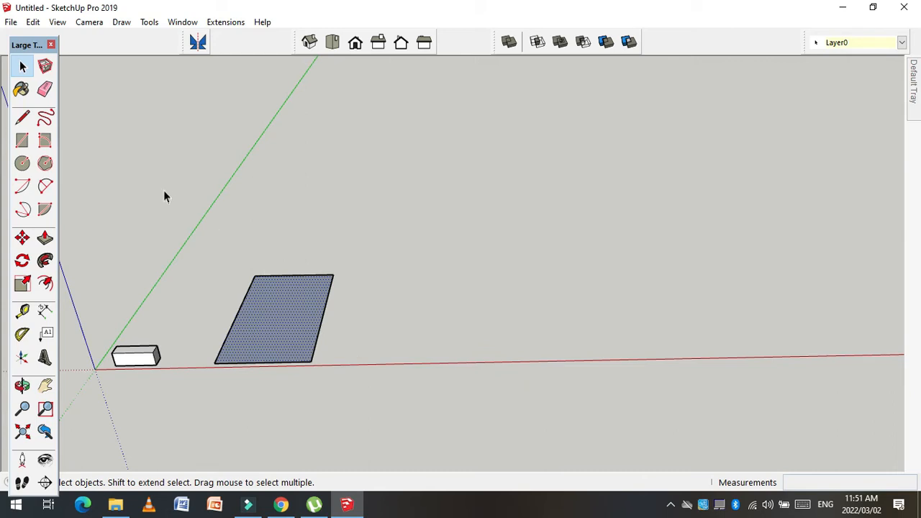
Step: Draw three connected edges of an irregular shape beside the selected face with the Line tool, leaving its lower side open
click(22, 118)
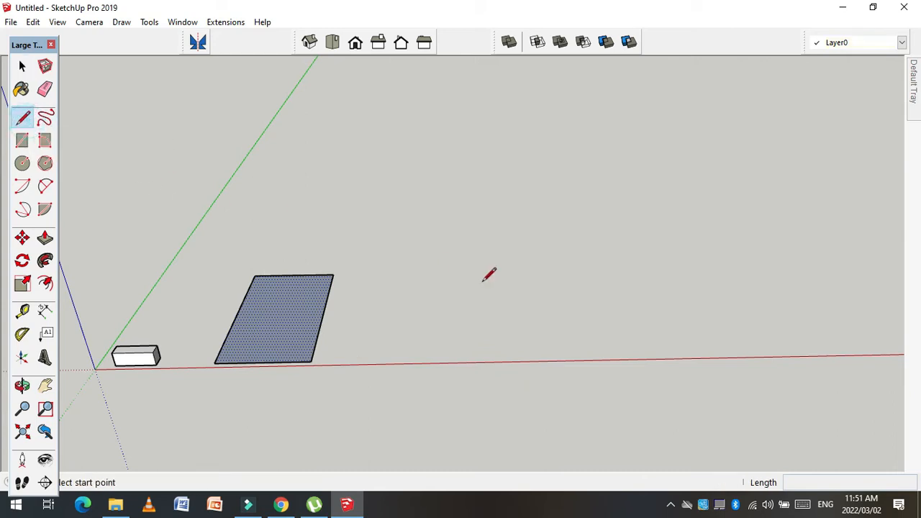
scroll(370, 325, up, 2)
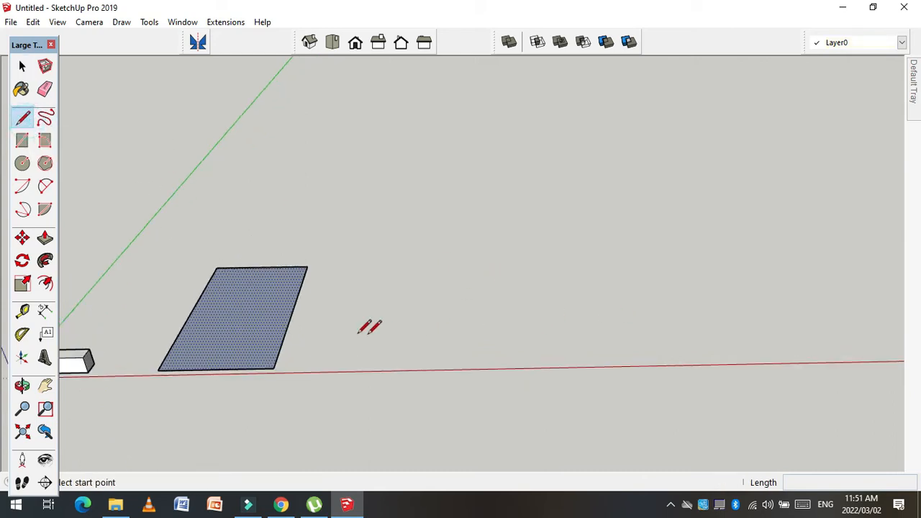
click(381, 368)
key(Escape)
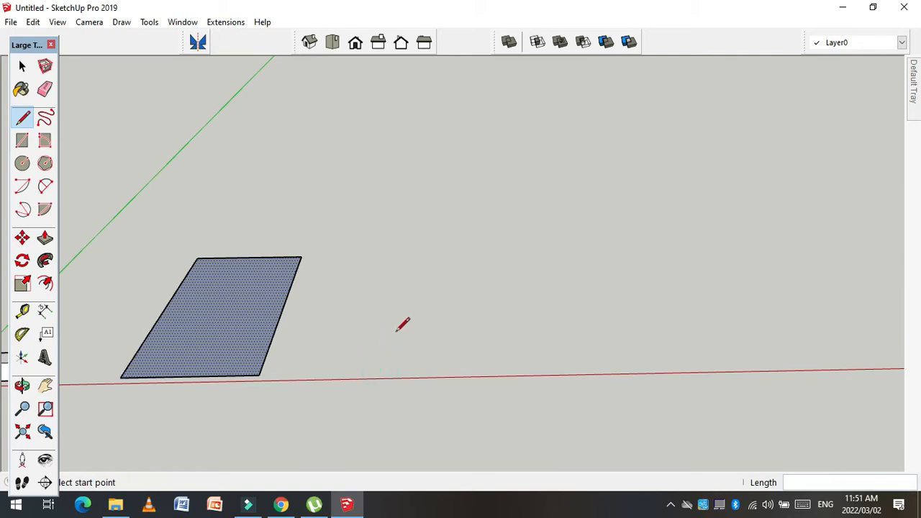
click(389, 372)
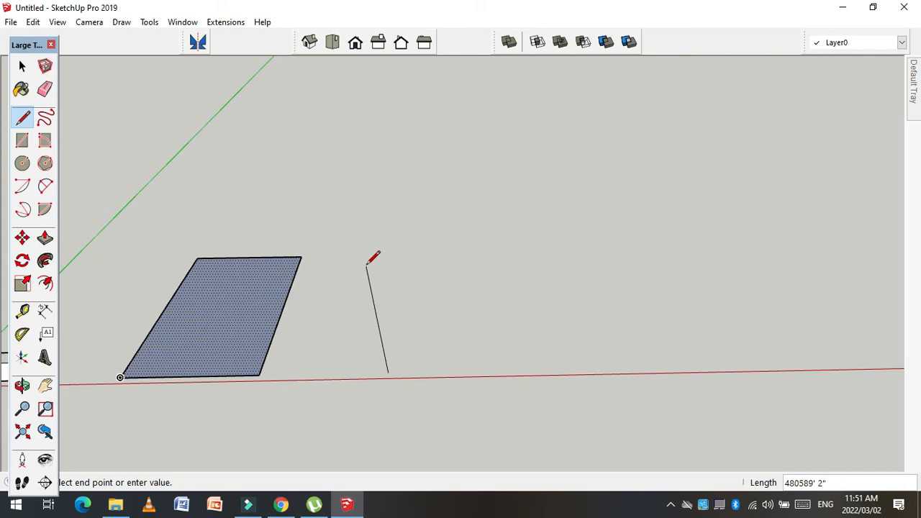
click(364, 259)
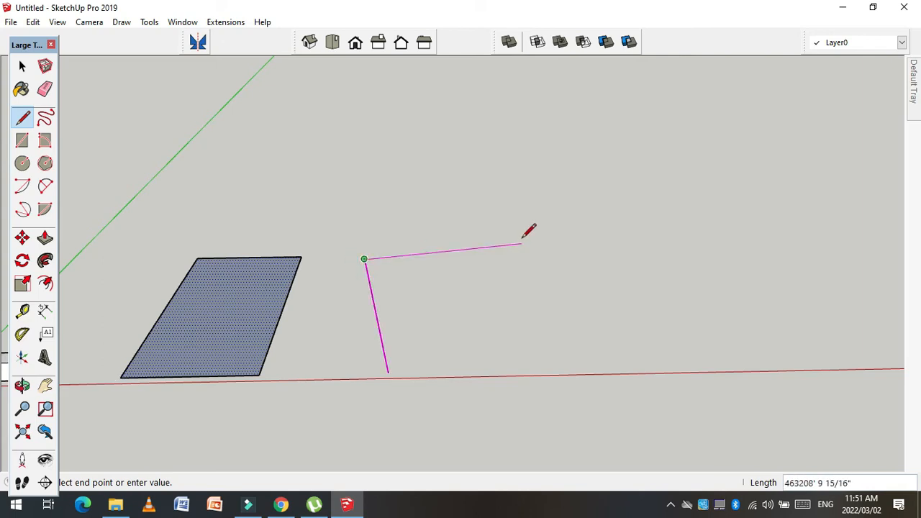
click(517, 279)
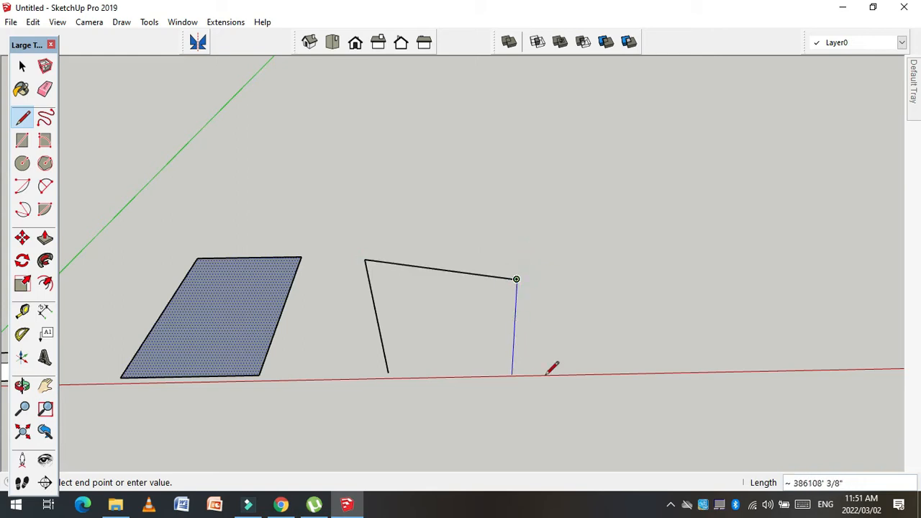
click(571, 352)
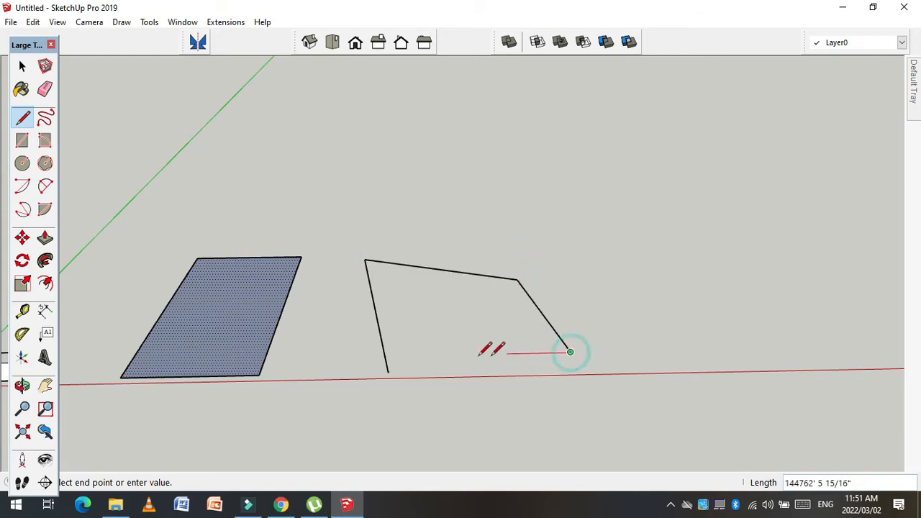
Step: Try to close the irregular outline's lower side with a single edge toward the first edge's open end, and undo each attempt
click(389, 372)
key(ctrl+z)
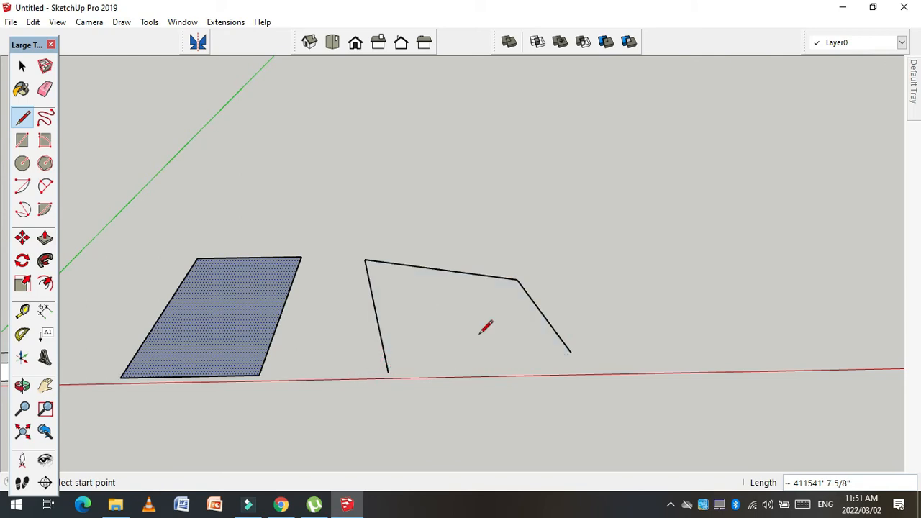
click(571, 352)
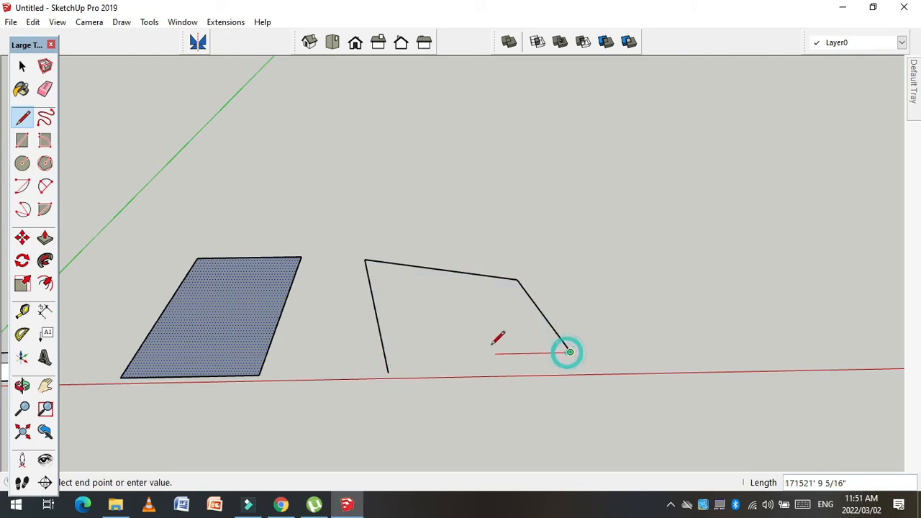
click(378, 326)
key(ctrl+z)
click(570, 352)
click(388, 372)
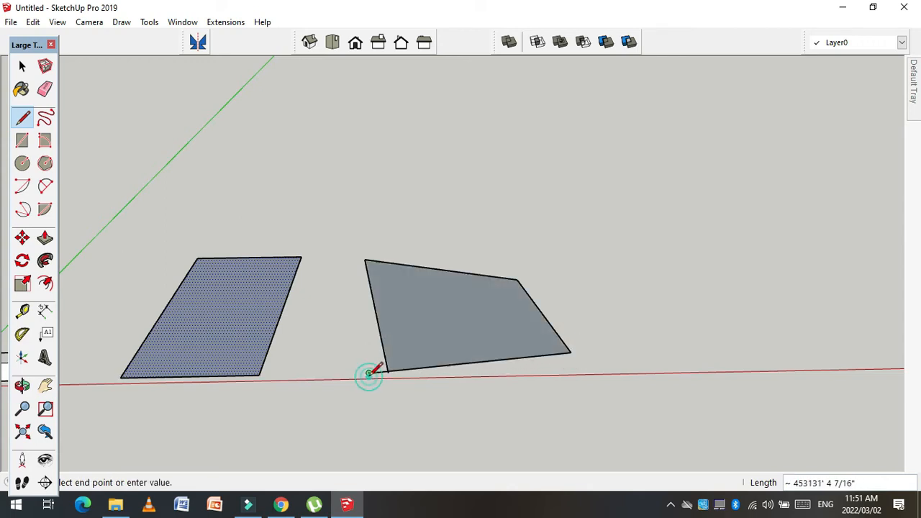
key(ctrl+z)
Step: Close the irregular outline with two edges that meet at a point in front of the red axis, forming a five-sided face
click(570, 352)
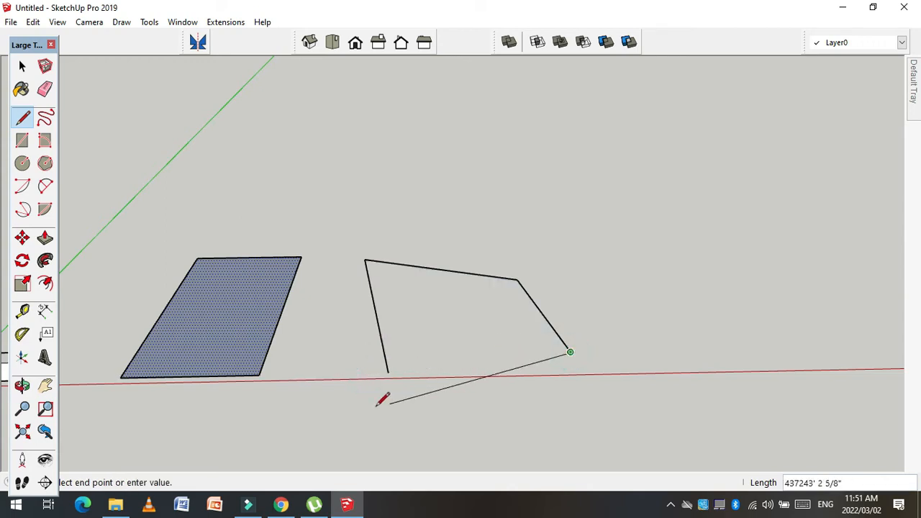
click(374, 407)
click(388, 372)
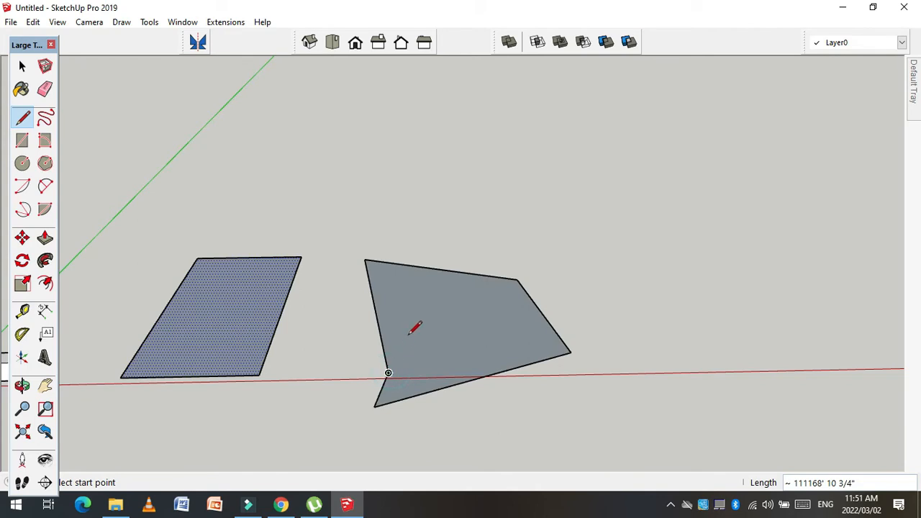
Step: Undo the short closing edge of the five-sided face
scroll(408, 340, down, 1)
scroll(447, 341, up, 1)
mouse_move(451, 339)
middle_down()
mouse_move(364, 307)
mouse_move(600, 158)
mouse_move(609, 249)
mouse_move(432, 352)
middle_up()
key(ctrl+z)
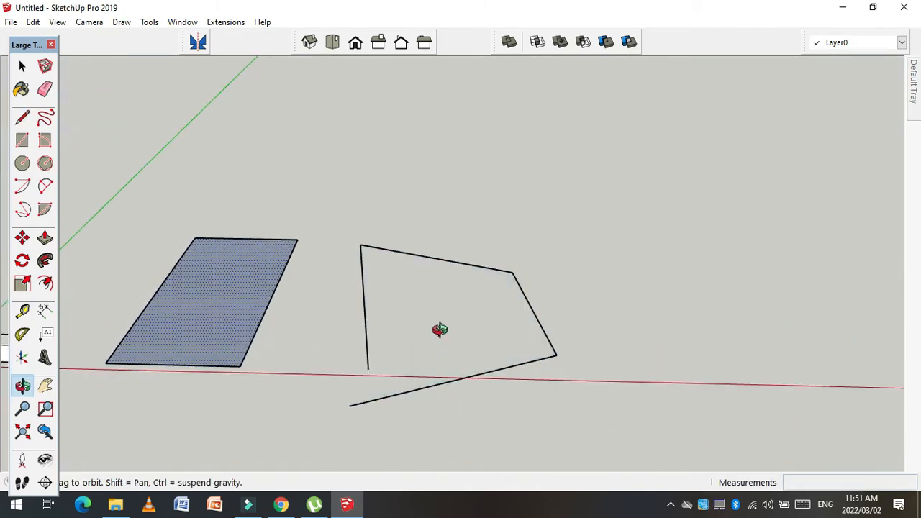
Step: Close the open outline with two edges that meet at a point between it and the four-sided face, forming a notch
middle_drag(329, 377, 368, 390)
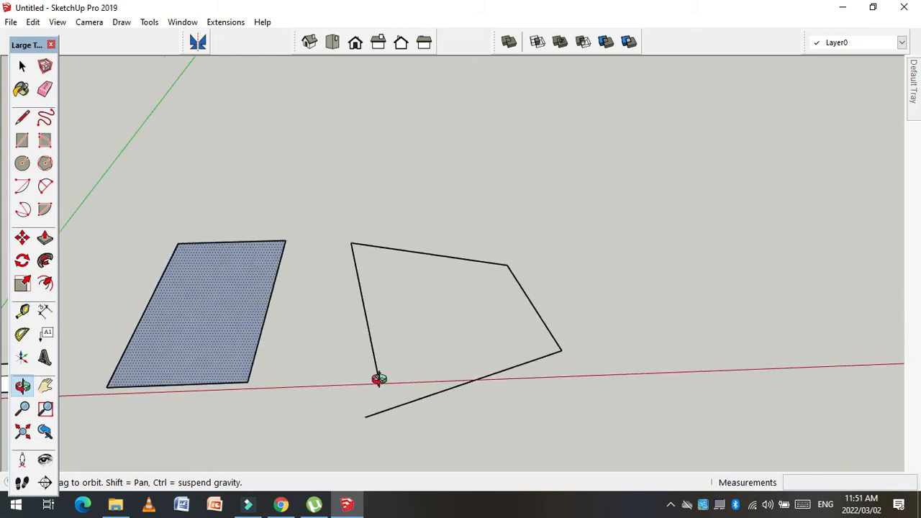
key(l)
click(365, 417)
click(329, 292)
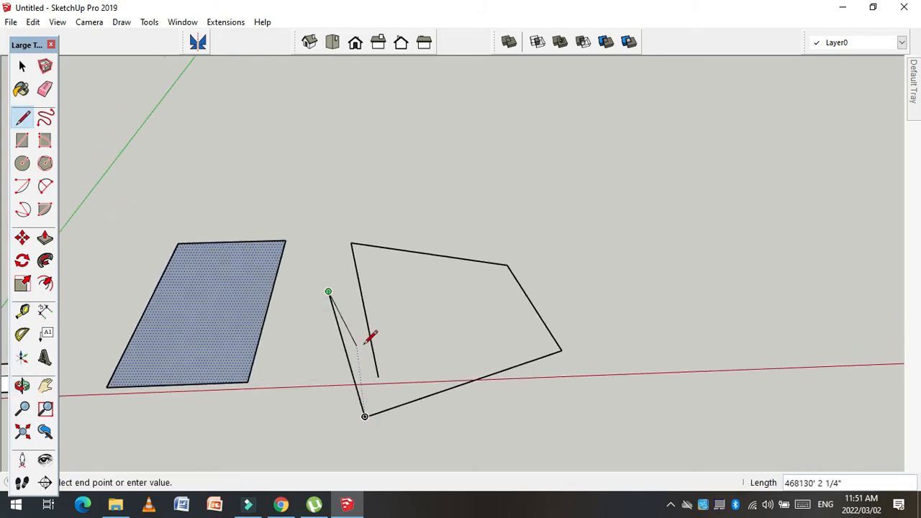
click(378, 377)
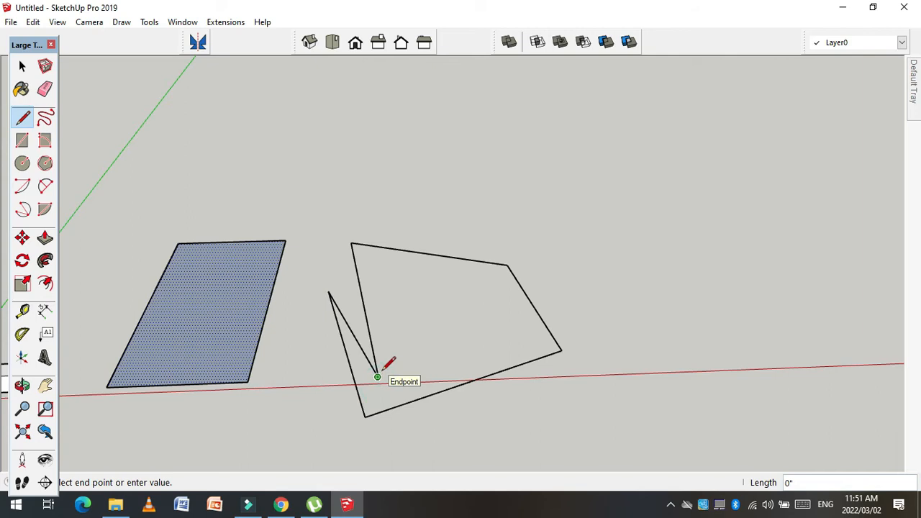
scroll(381, 328, down, 2)
scroll(439, 344, up, 2)
scroll(435, 342, up, 1)
key(Escape)
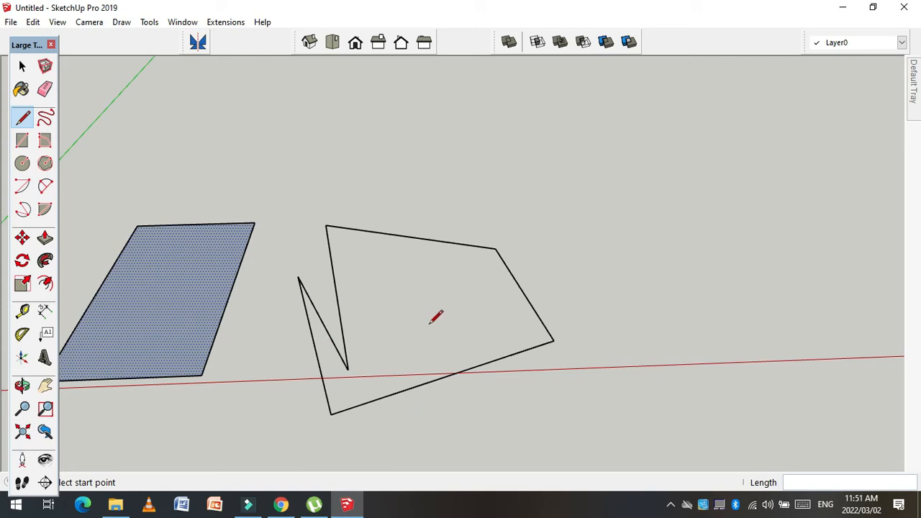
Step: Draw a closed five-sided arrow-like shape beyond the notched outline with the Line tool, starting with a vertical edge near the red axis
scroll(343, 308, down, 1)
scroll(245, 367, down, 2)
scroll(521, 322, up, 2)
click(424, 344)
key(Escape)
click(425, 232)
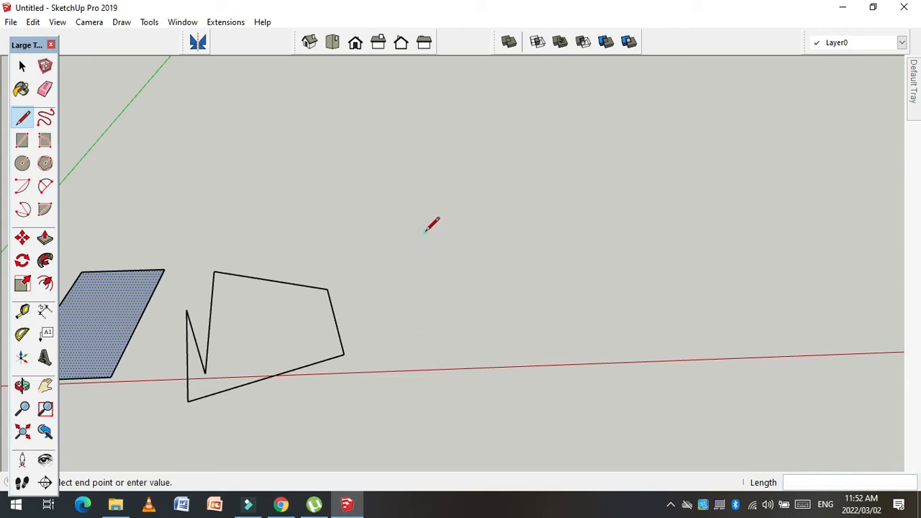
click(430, 365)
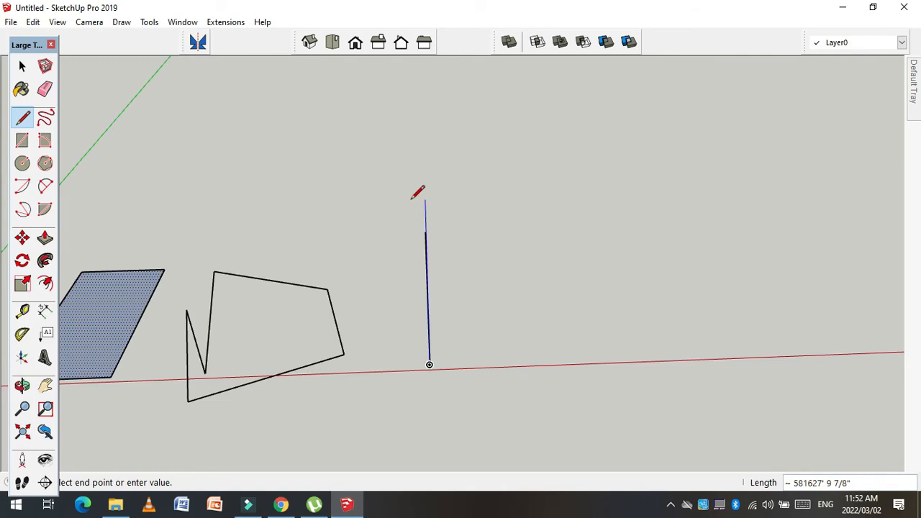
click(583, 275)
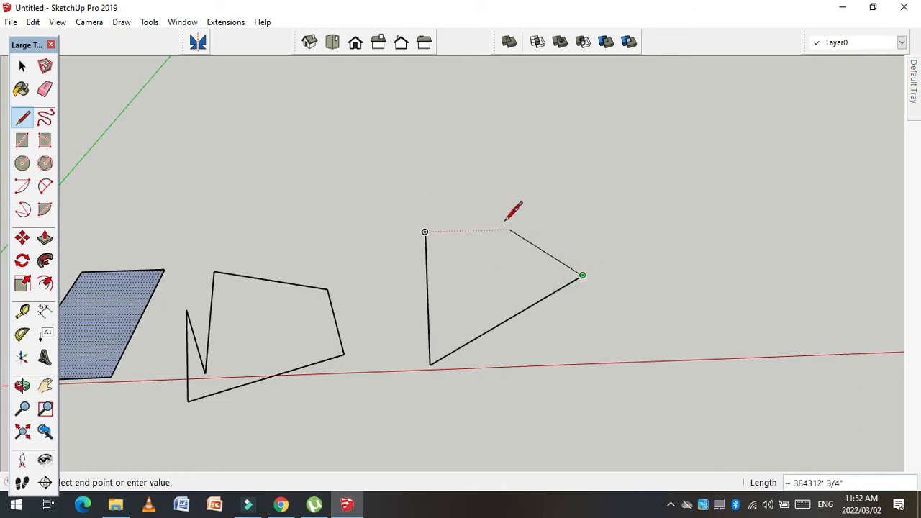
click(484, 249)
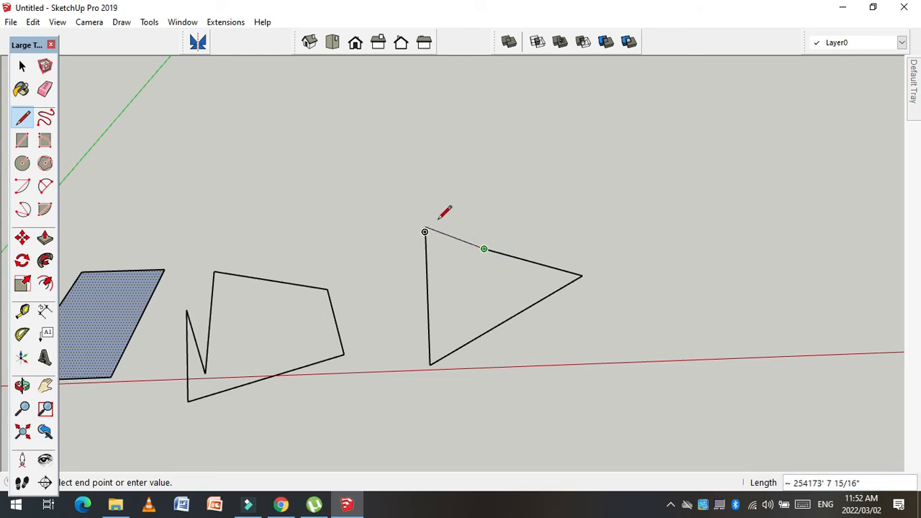
click(474, 180)
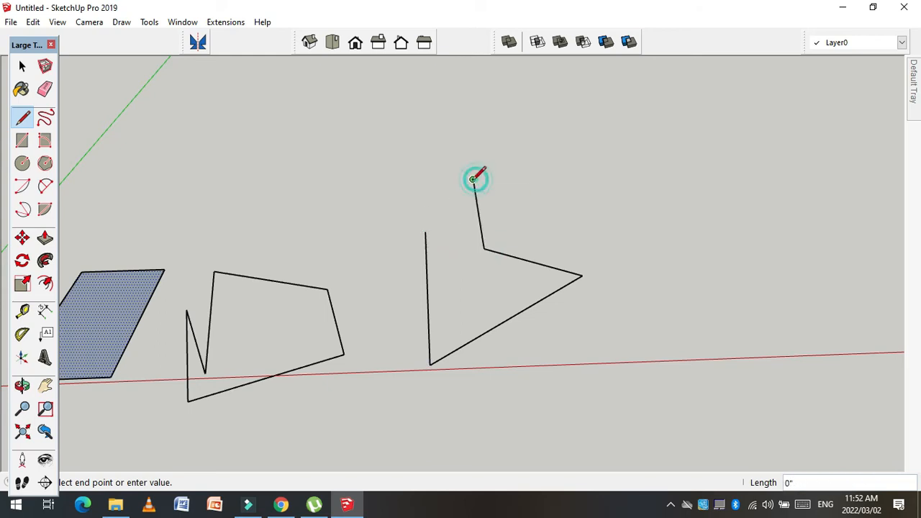
click(425, 231)
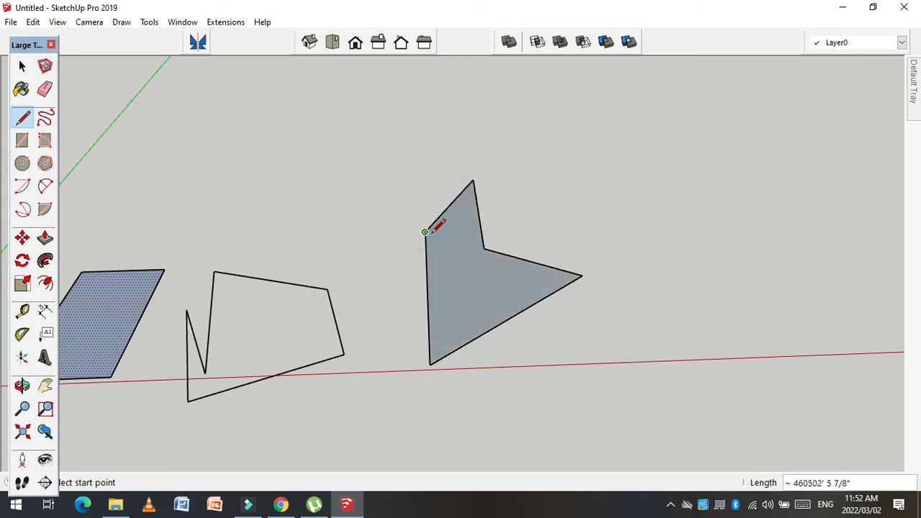
Step: Undo the arrow-like shape's closing edge and reconnect its two open ends with three edges, the last crossing the first
key(ctrl+z)
click(473, 180)
click(306, 184)
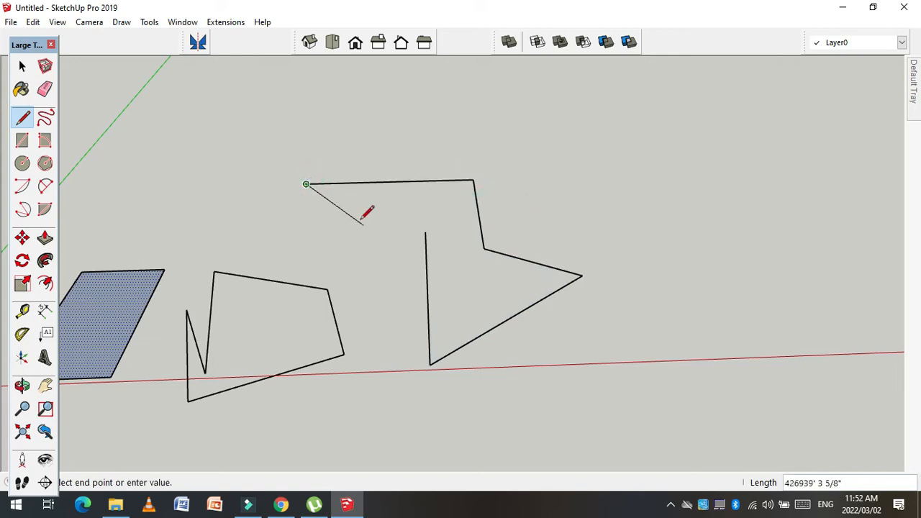
click(296, 118)
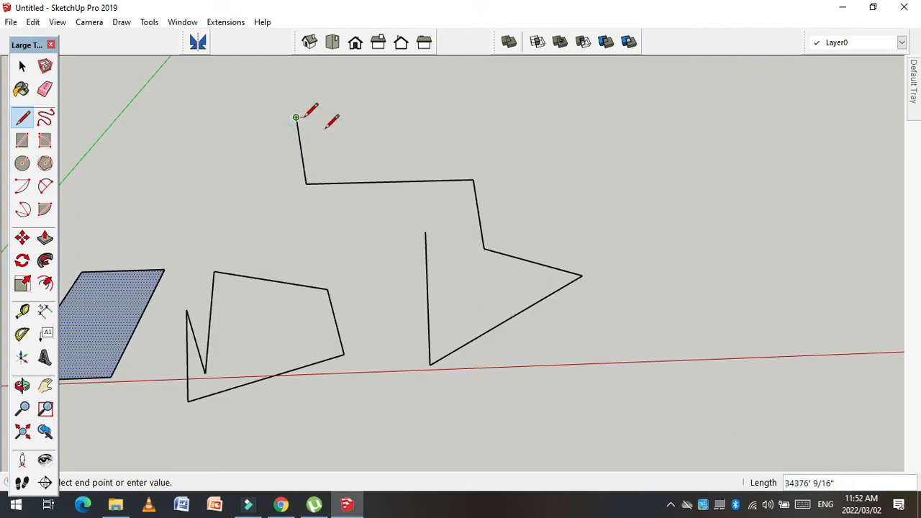
click(424, 232)
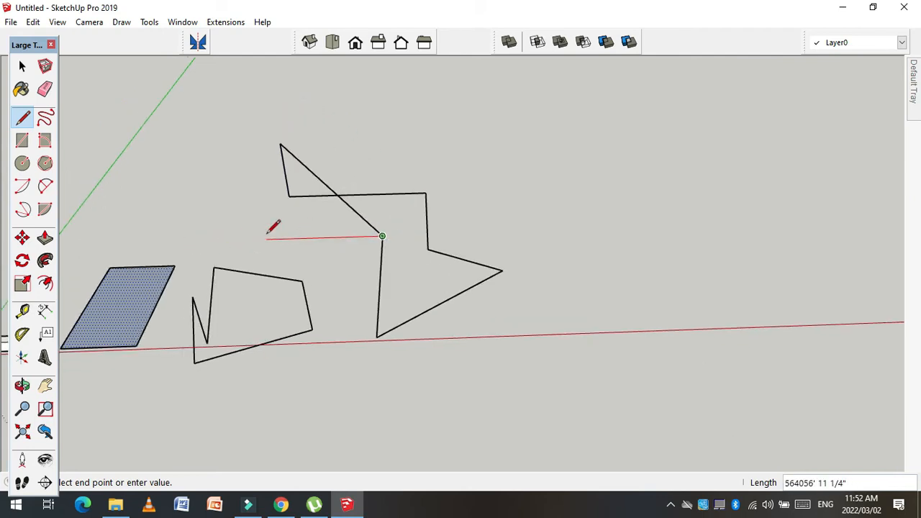
Step: Draw a large closed freehand outline across the red axis, beyond the line-drawn shapes
key(o)
mouse_move(240, 220)
mouse_down()
mouse_move(403, 43)
mouse_move(327, 59)
mouse_move(192, 133)
mouse_move(393, 21)
mouse_move(306, 248)
mouse_move(183, 237)
mouse_move(194, 57)
mouse_move(171, 124)
mouse_move(97, 252)
mouse_move(128, 252)
mouse_up()
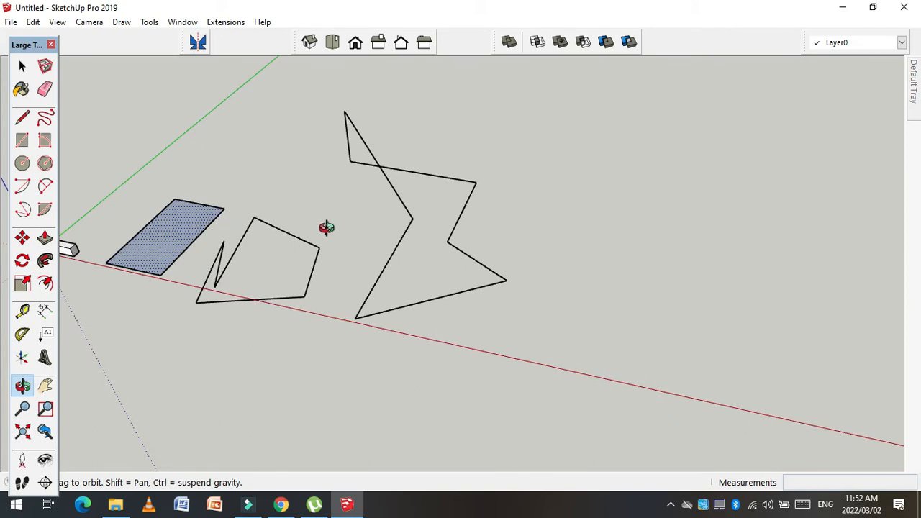
drag(362, 232, 530, 274)
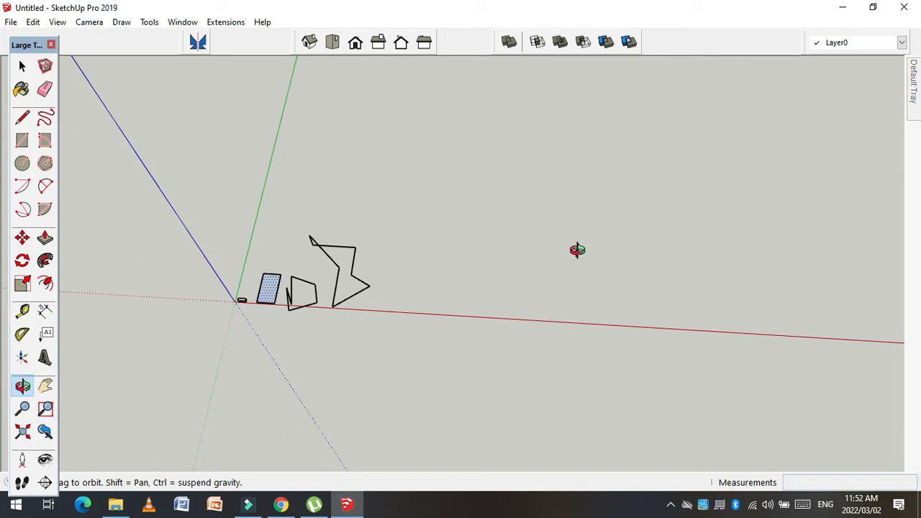
click(44, 120)
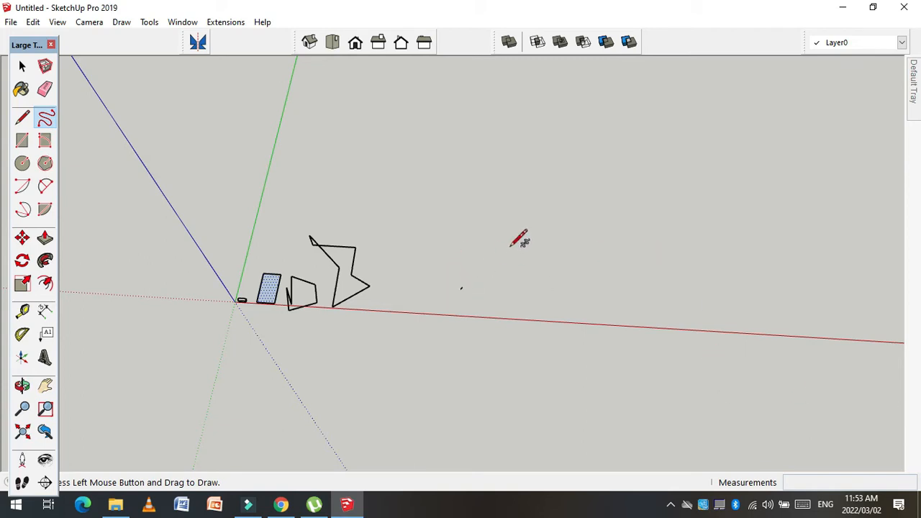
scroll(746, 264, up, 2)
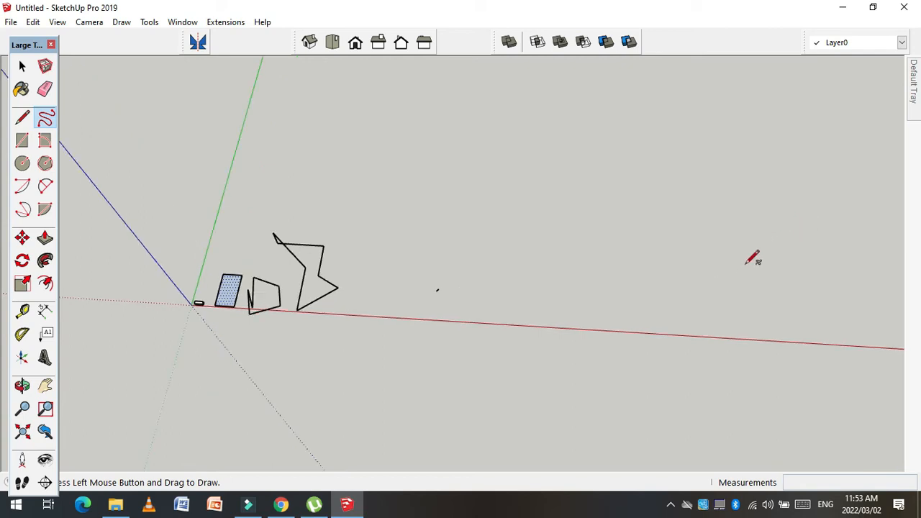
scroll(410, 312, up, 2)
scroll(172, 380, down, 3)
scroll(405, 294, up, 2)
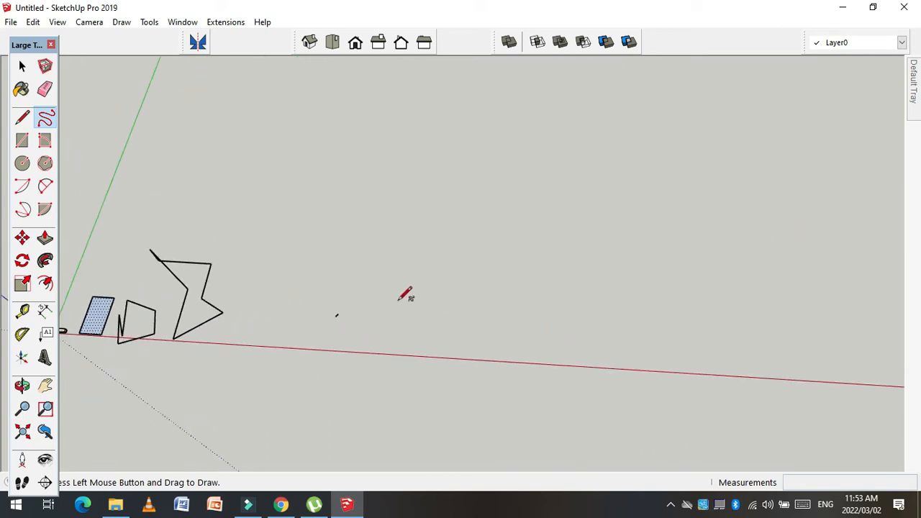
mouse_move(360, 324)
mouse_down()
mouse_move(381, 291)
mouse_move(501, 291)
mouse_up()
mouse_move(666, 423)
mouse_down()
mouse_move(417, 429)
mouse_move(400, 352)
mouse_up()
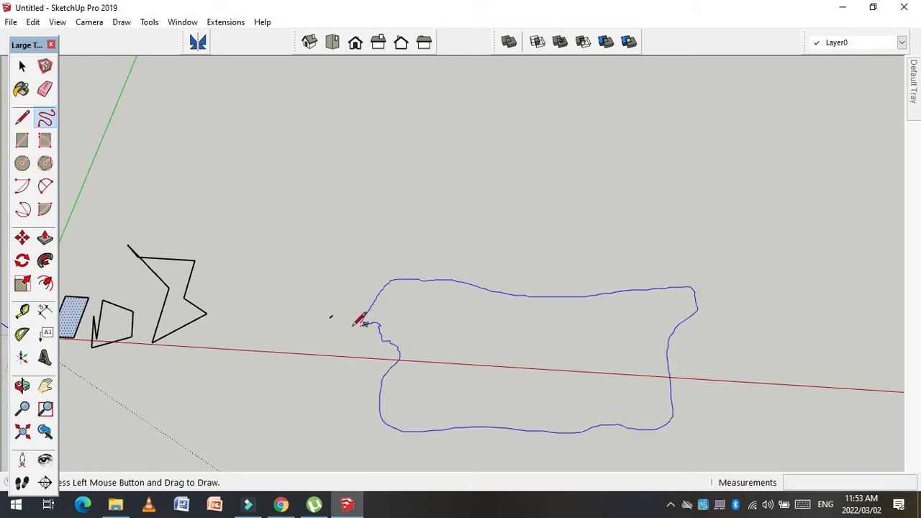
drag(366, 322, 356, 324)
Step: Draw a second, smaller closed freehand outline in front of the red axis, near the origin
scroll(496, 288, down, 4)
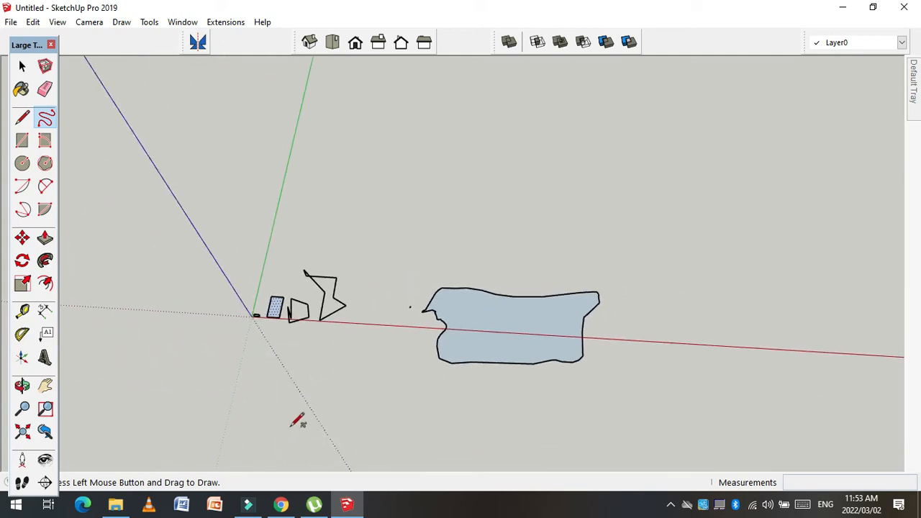
scroll(257, 367, up, 1)
scroll(637, 310, down, 1)
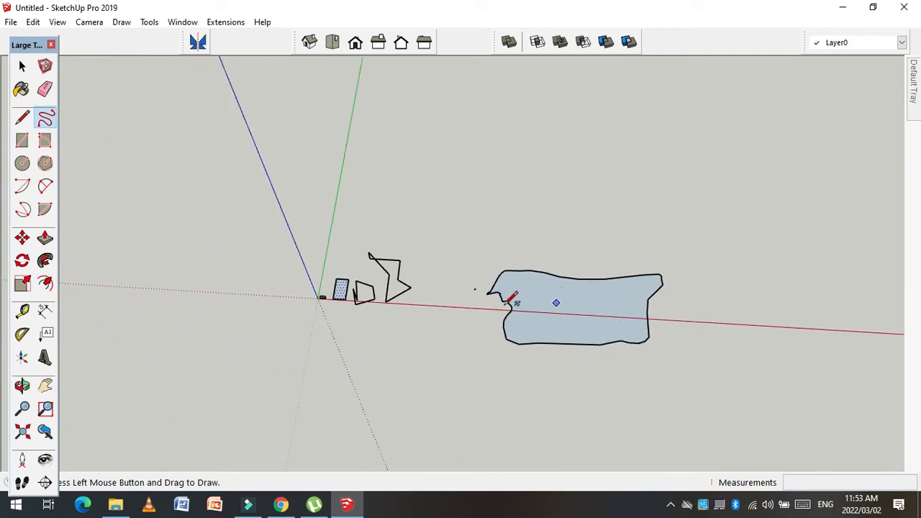
scroll(466, 363, up, 1)
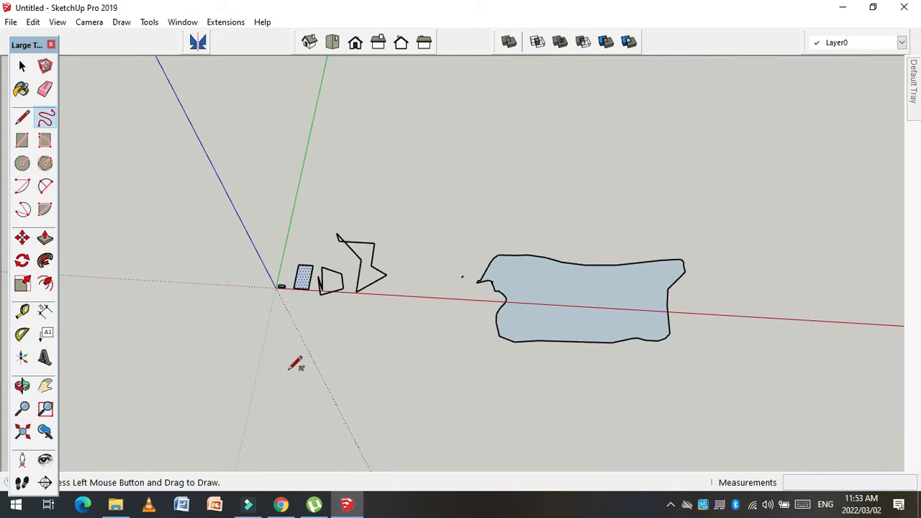
drag(286, 353, 386, 343)
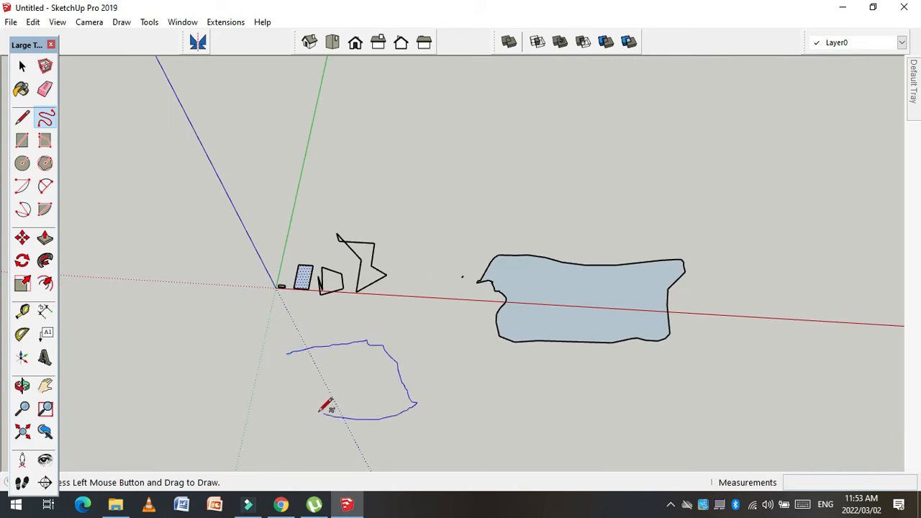
drag(295, 346, 295, 347)
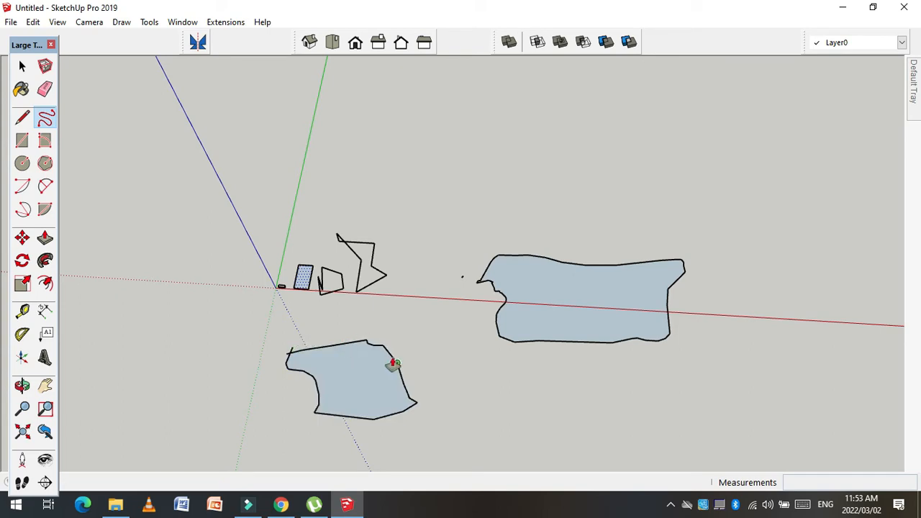
Step: Try pulling both freehand faces upward with Push/Pull, and undo both extrusions
key(p)
mouse_move(631, 325)
mouse_down()
mouse_move(586, 329)
mouse_move(619, 209)
mouse_up()
mouse_move(363, 379)
mouse_down()
mouse_move(372, 301)
mouse_move(364, 306)
mouse_up()
scroll(475, 302, down, 2)
key(ctrl+z)
key(ctrl+z)
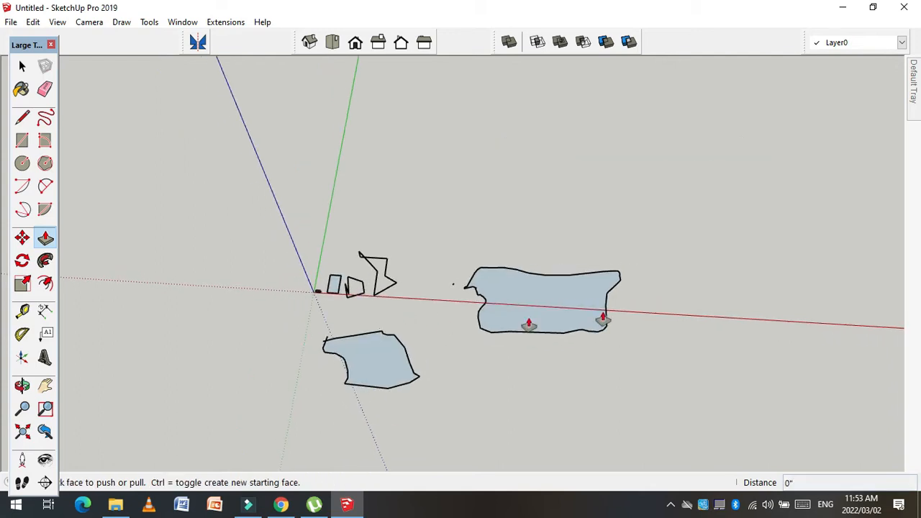
Step: Draw a rectangle of about 206,701' by 286,567' beyond the large freehand face, behind the red axis
click(21, 142)
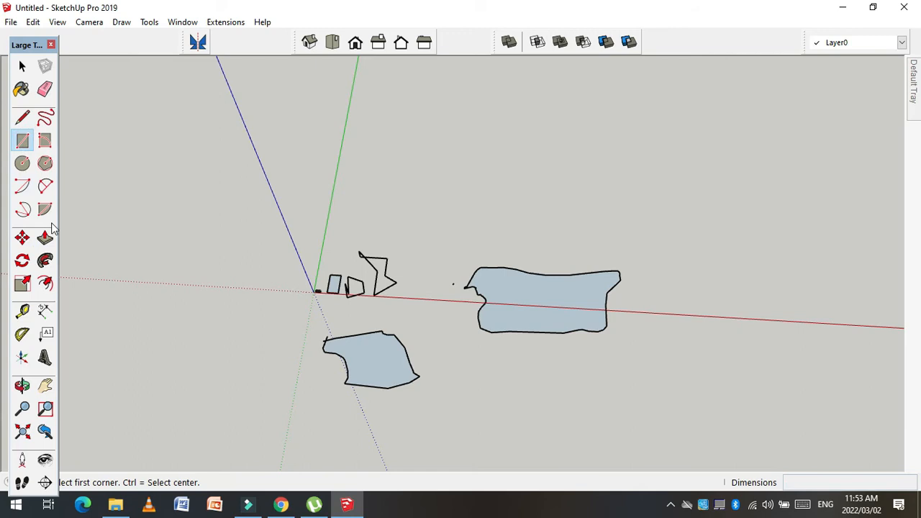
scroll(144, 223, down, 2)
scroll(403, 244, down, 2)
scroll(658, 275, up, 6)
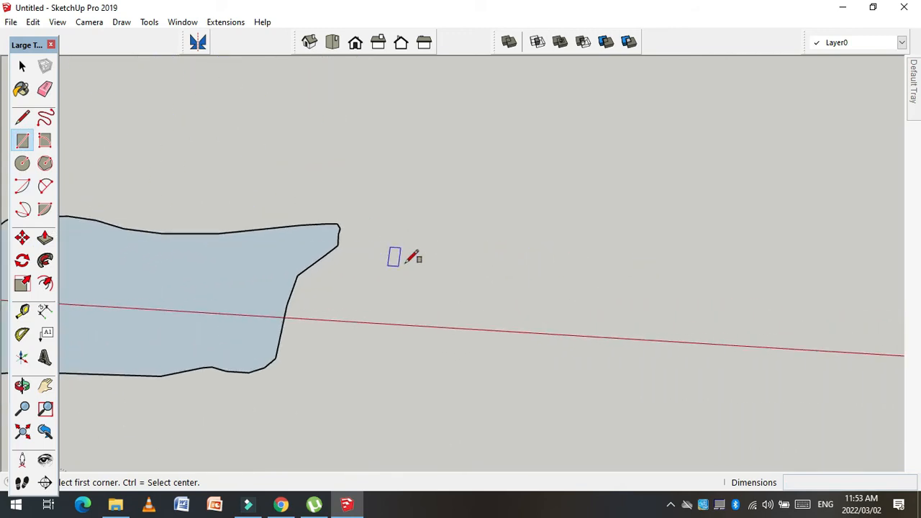
click(405, 263)
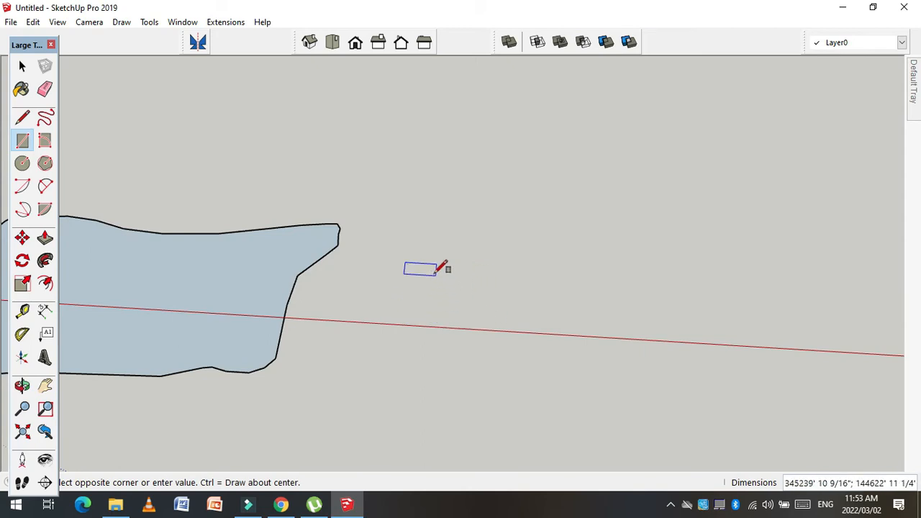
scroll(429, 271, up, 1)
scroll(436, 267, up, 5)
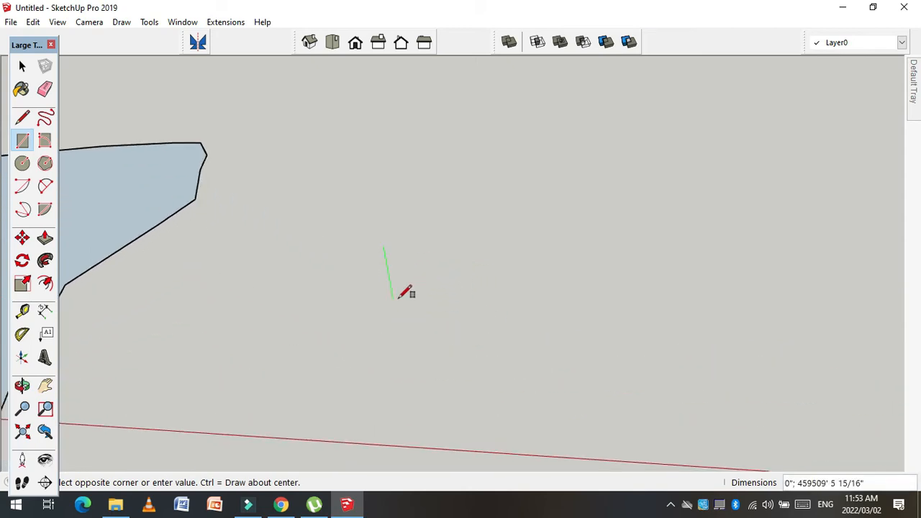
click(432, 316)
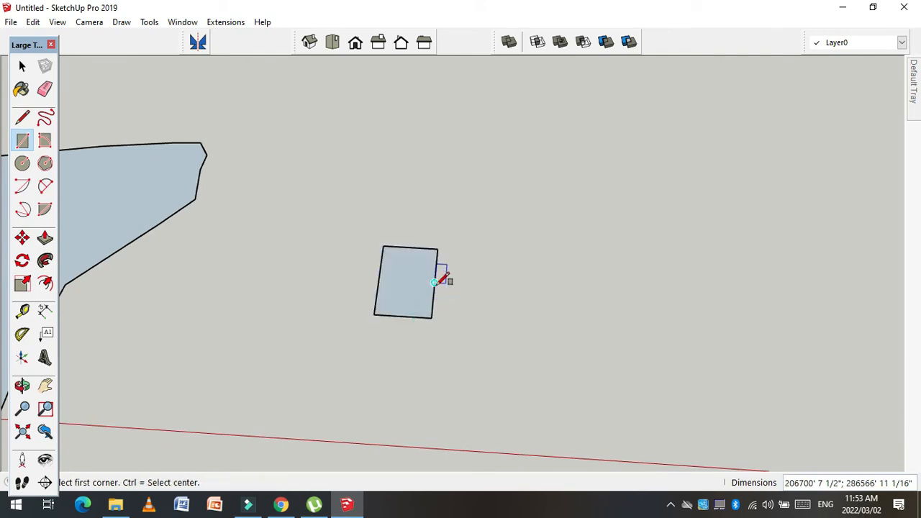
Step: Pull the rectangle up about 402,900' into a box with Push/Pull
key(p)
drag(401, 294, 395, 243)
click(393, 237)
scroll(164, 343, down, 4)
scroll(353, 329, up, 2)
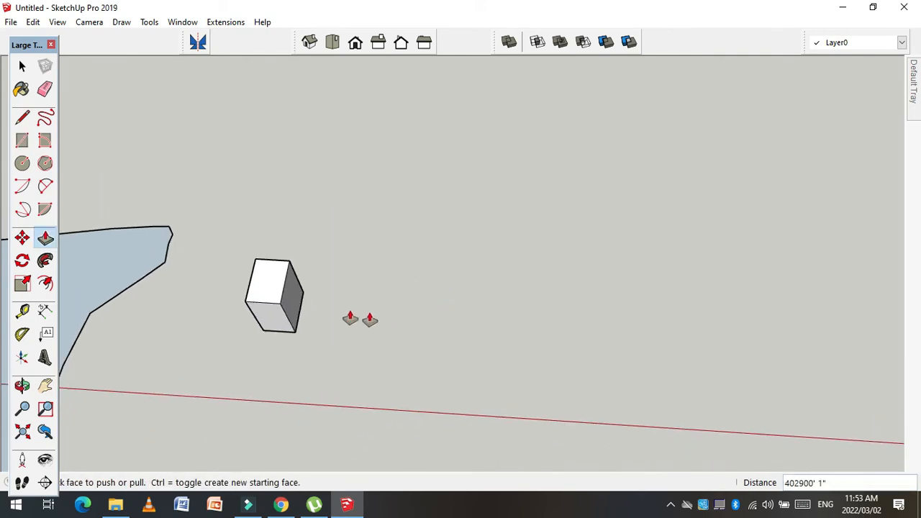
Step: Draw a second rectangle of about 678,959' by 343,443' beside the new box
click(21, 140)
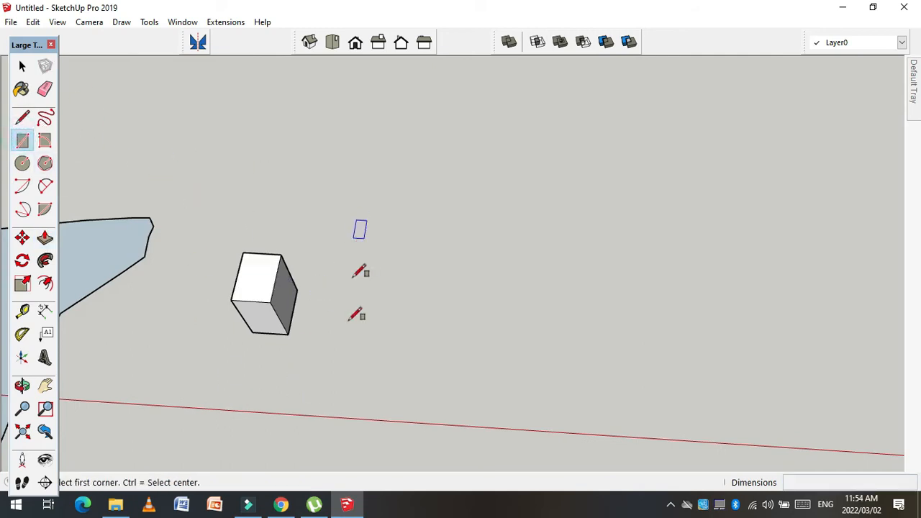
click(326, 293)
click(439, 350)
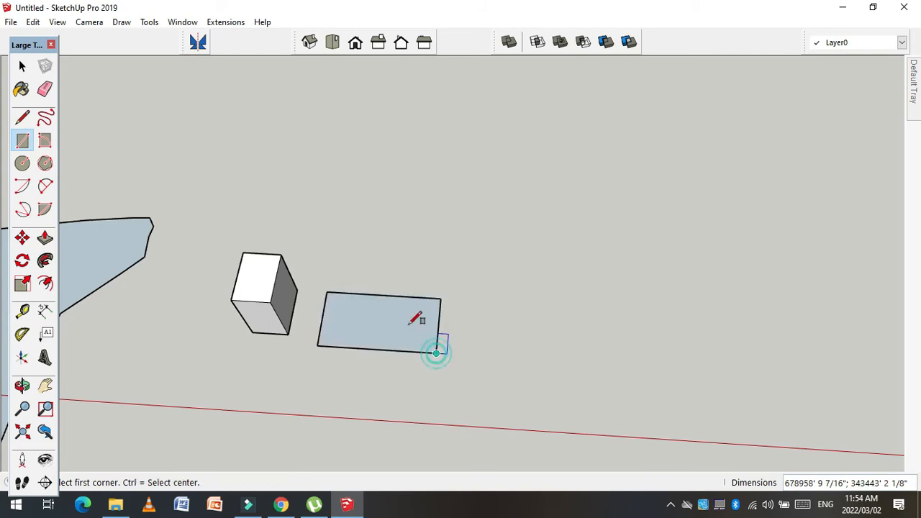
scroll(309, 308, down, 2)
scroll(397, 329, up, 3)
scroll(440, 313, up, 1)
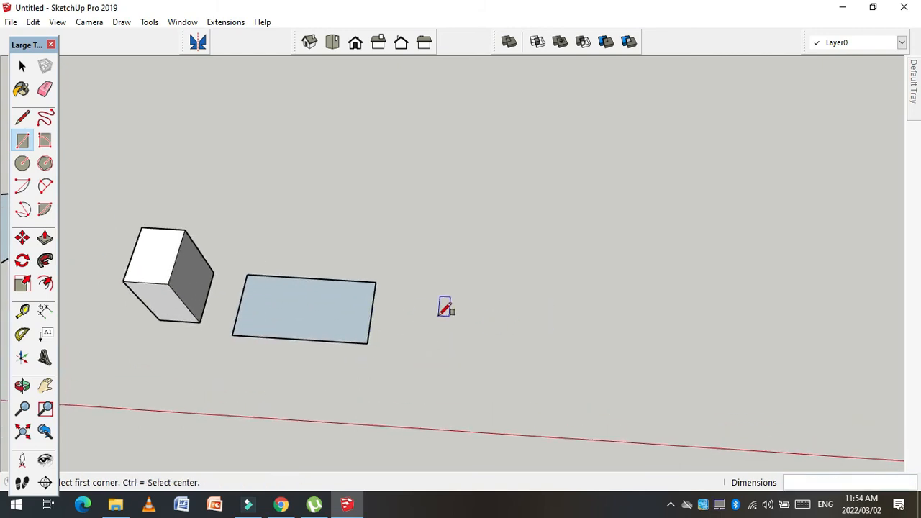
Step: Draw a Rotated Rectangle of about 401,667' by 1,032,936' beside the flat rectangle, tilted up about 76.5 degrees
middle_drag(439, 307, 211, 351)
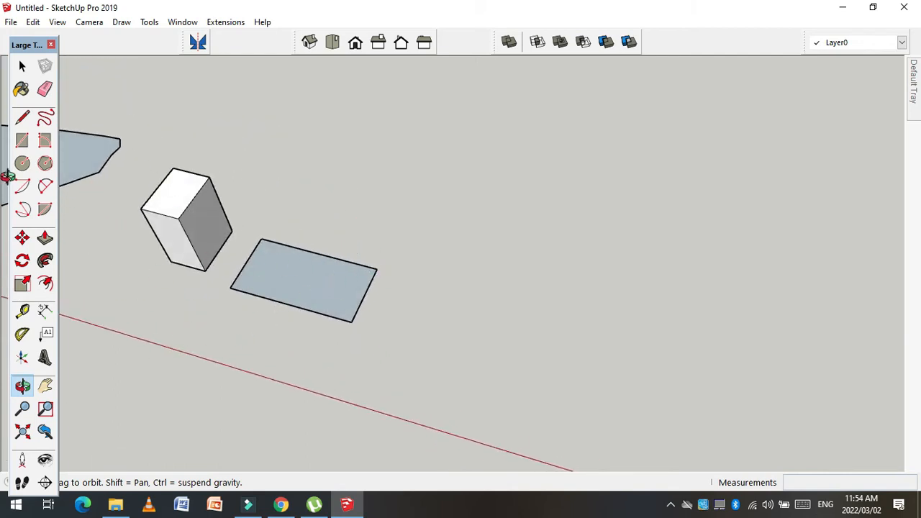
click(44, 140)
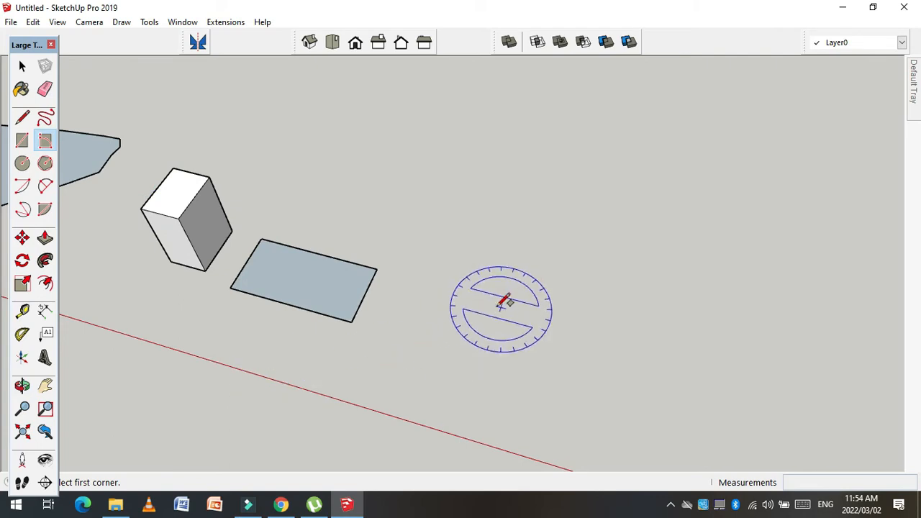
click(418, 323)
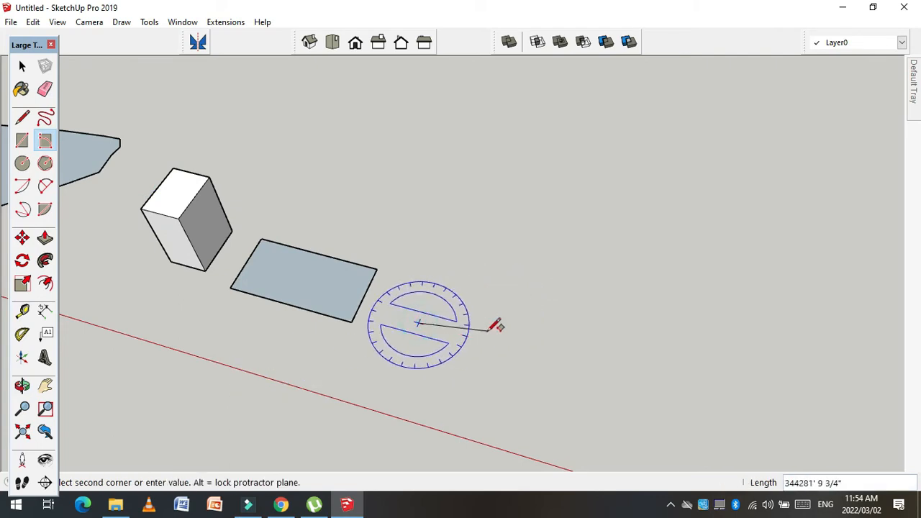
click(498, 345)
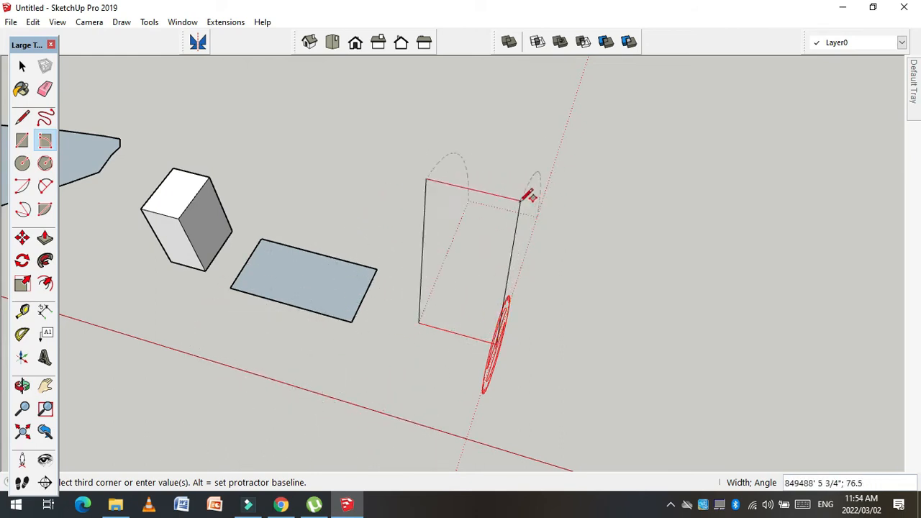
click(529, 198)
Step: Draw a second Rotated Rectangle of about 1,205,951' by 1,086,182' beyond the first, tilted up about 38 degrees
middle_drag(481, 252, 709, 65)
drag(709, 65, 365, 288)
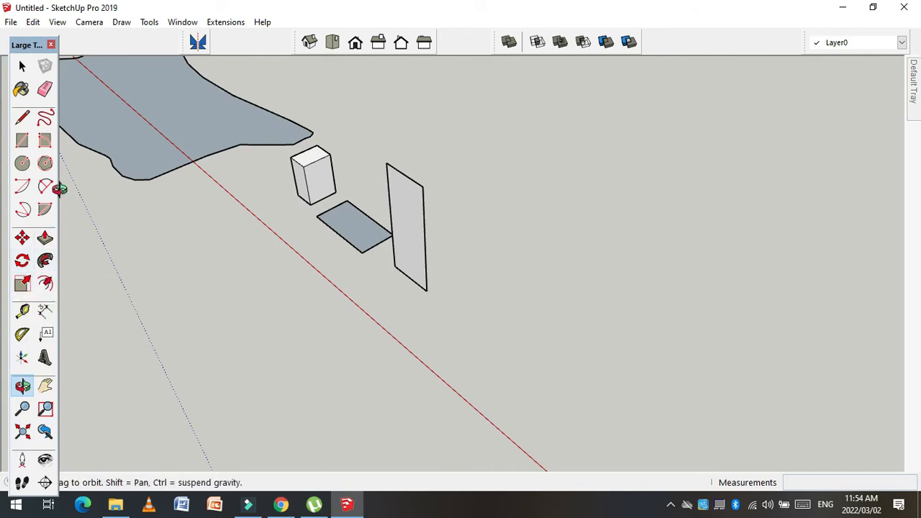
click(44, 141)
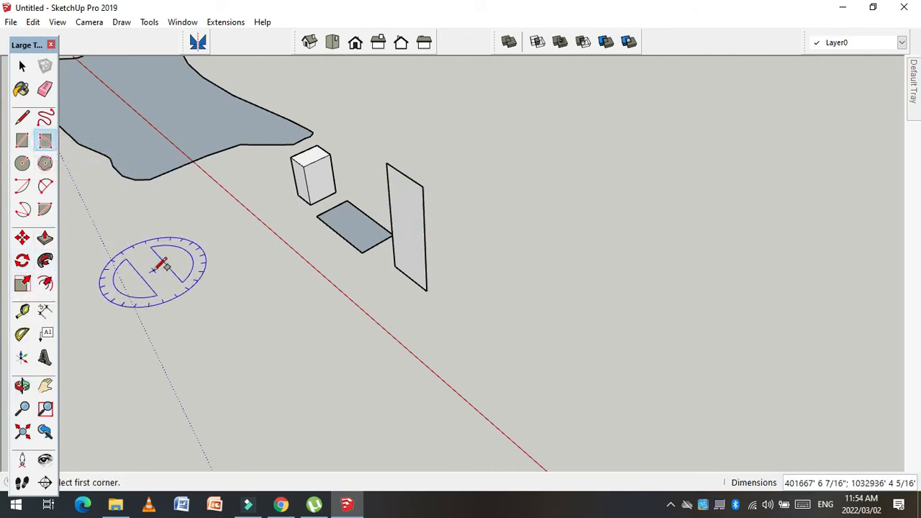
click(558, 259)
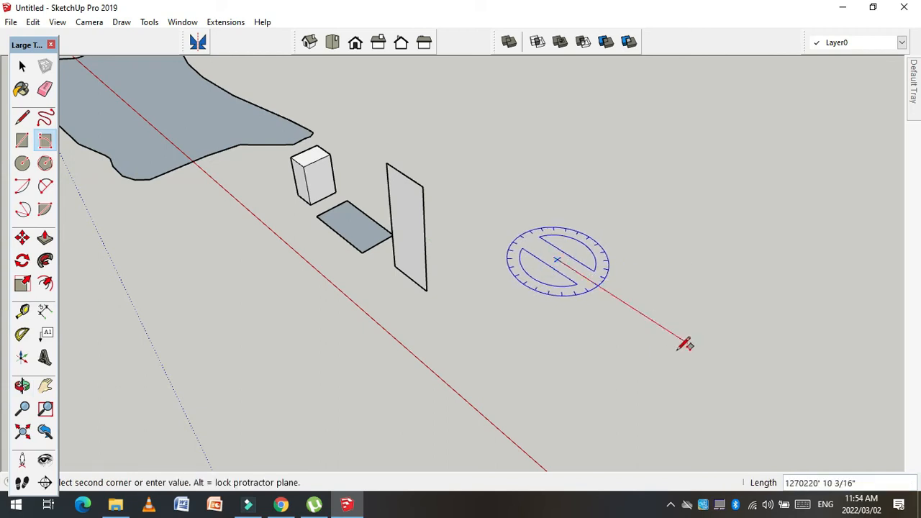
click(686, 335)
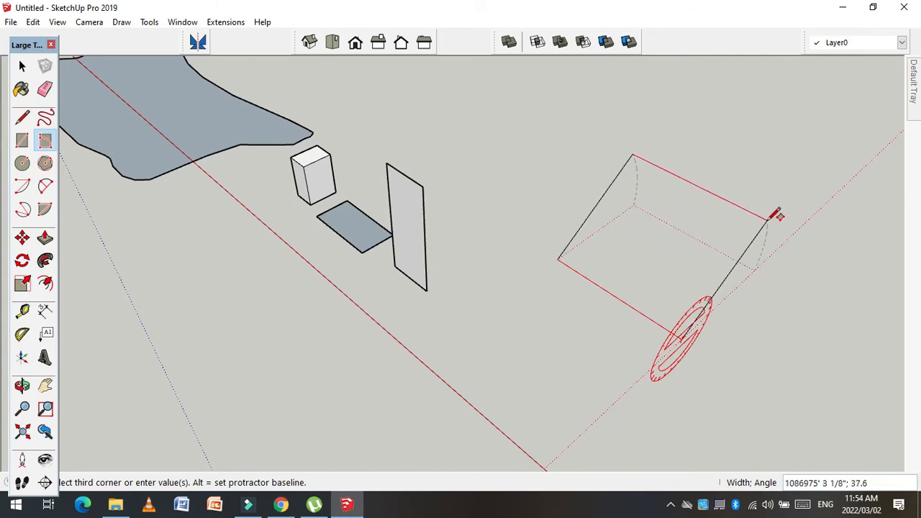
click(769, 215)
Step: Draw a 10-sided circle with a radius of about 218,855' on the ground between the two rotated rectangles
scroll(780, 254, up, 2)
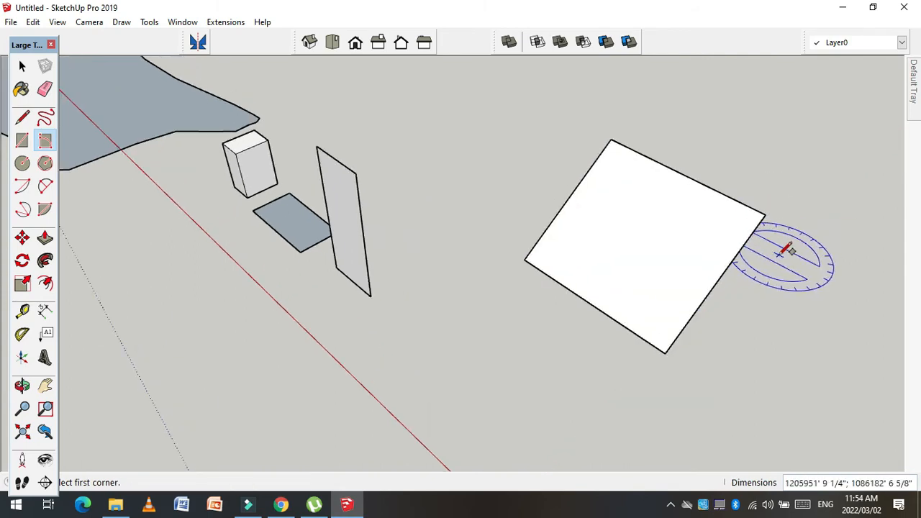
middle_drag(699, 288, 276, 272)
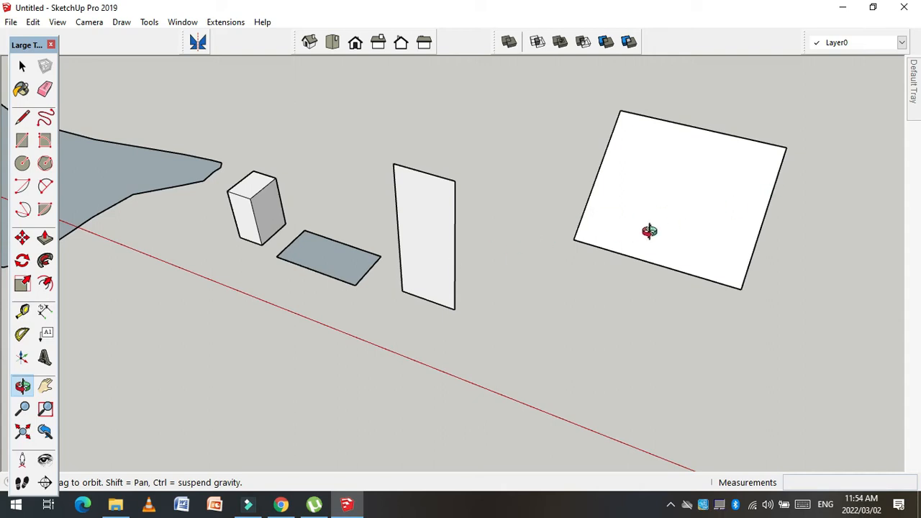
click(22, 164)
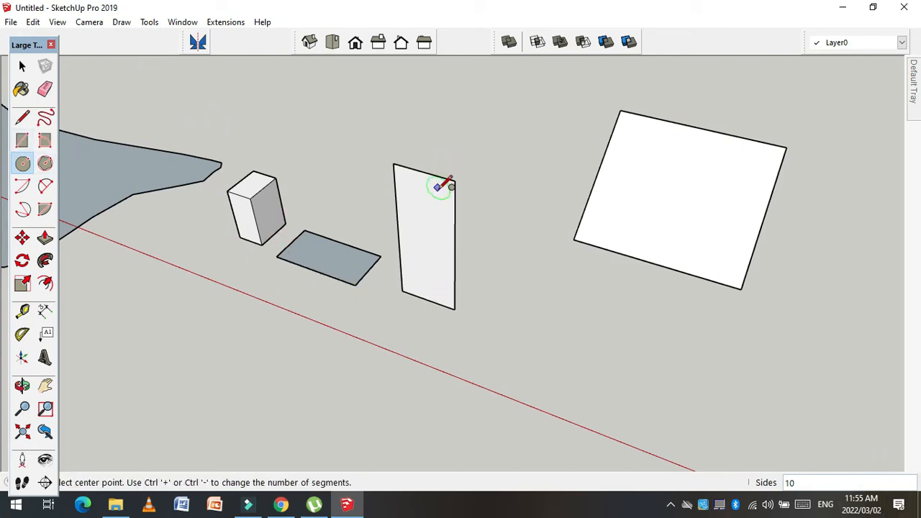
click(528, 285)
click(548, 303)
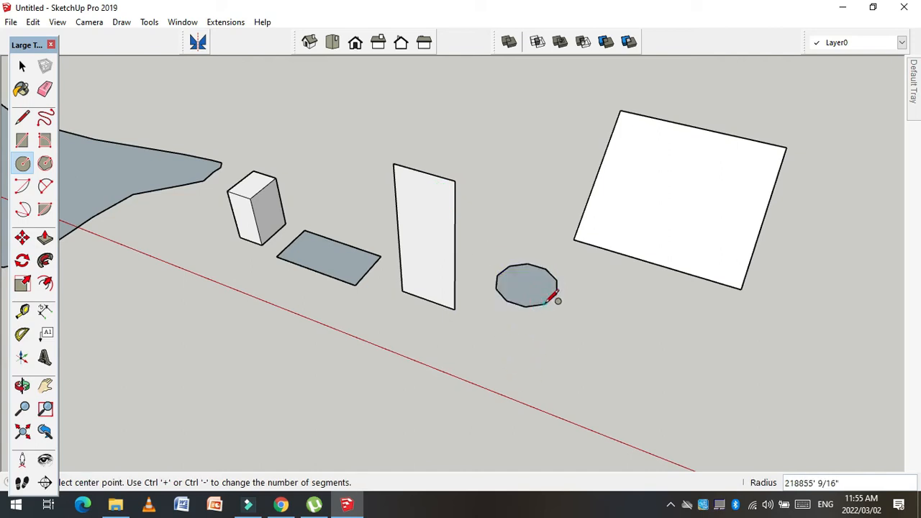
Step: Pull the 10-sided circle up about 711,394' into a cylinder with Push/Pull
key(p)
click(524, 288)
click(529, 214)
scroll(444, 318, down, 3)
scroll(524, 331, up, 2)
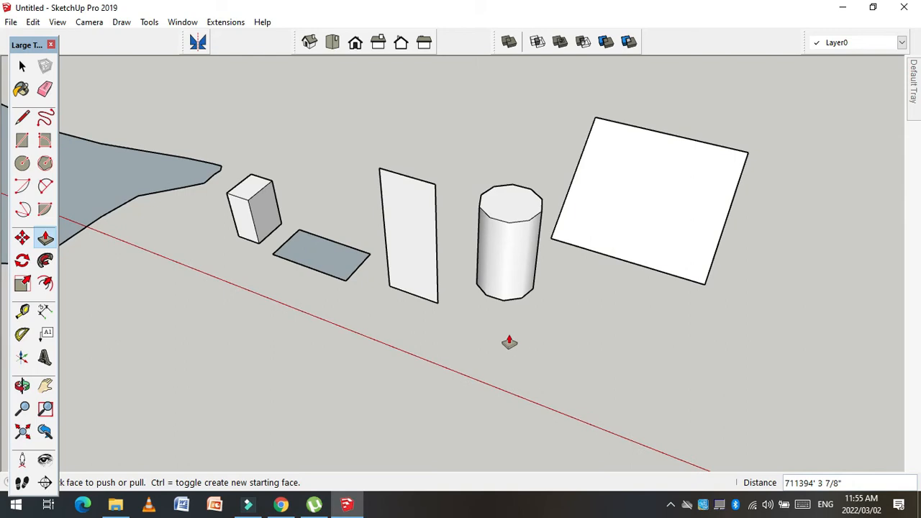
Step: Draw a circle with 100 sides and a radius of about 463,432' in front of the tilted square face
key(c)
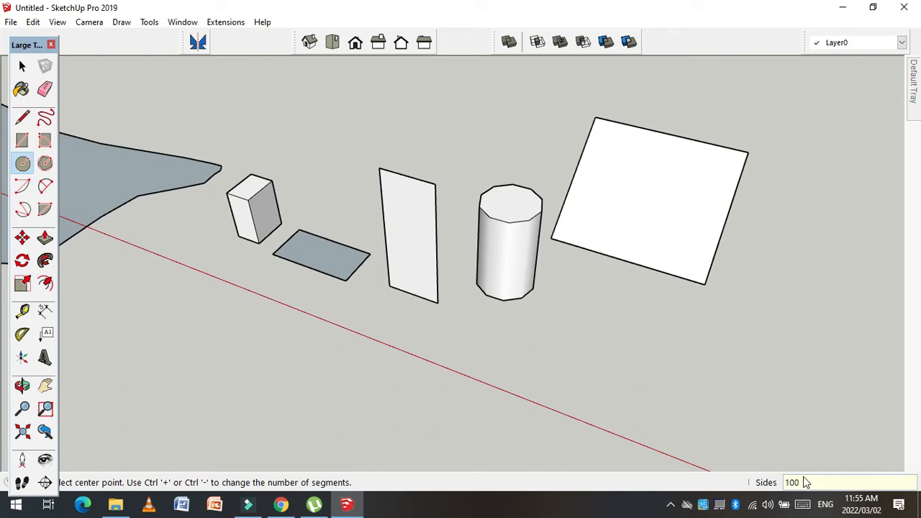
click(625, 377)
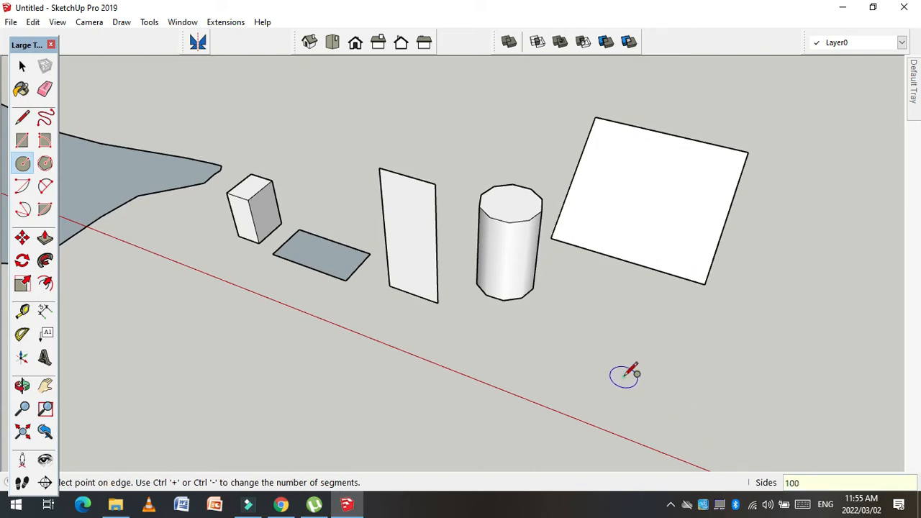
click(700, 390)
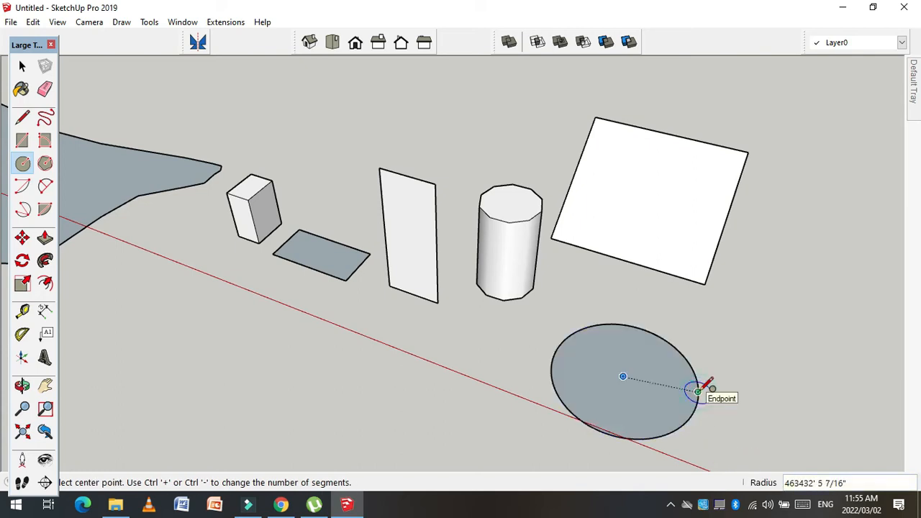
Step: Pull the 100-sided circle up about 973,968' into a smooth cylinder with Push/Pull
middle_drag(698, 391, 617, 360)
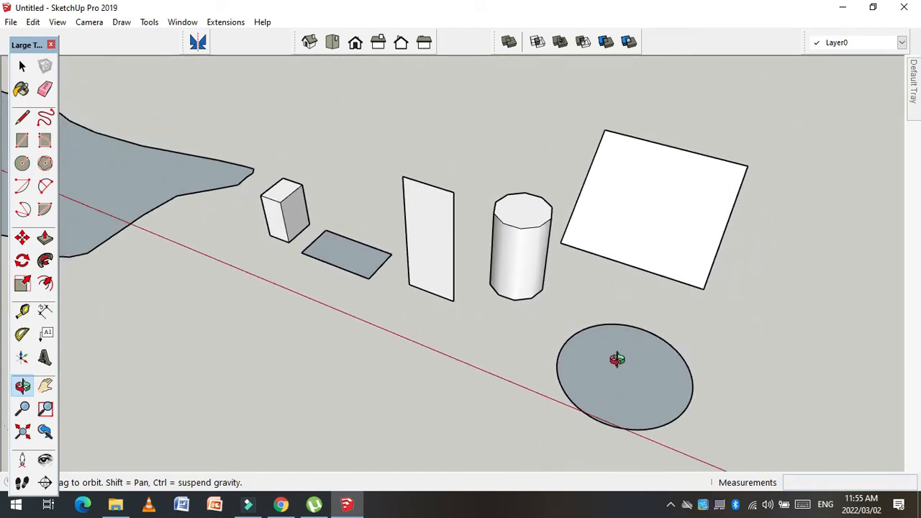
scroll(628, 378, down, 2)
click(628, 385)
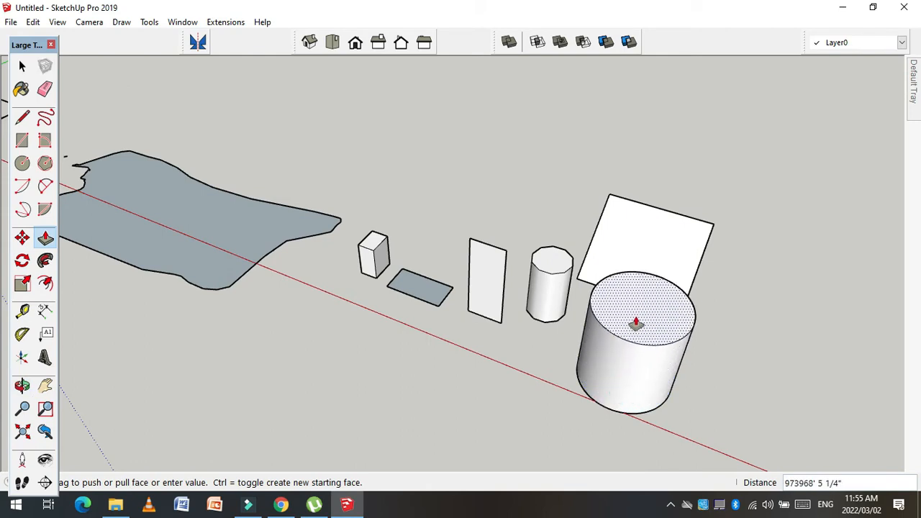
scroll(603, 322, up, 2)
Step: Draw an 8-sided polygon on the ground in front of the large freehand face, across the red axis from the small box
scroll(540, 255, up, 5)
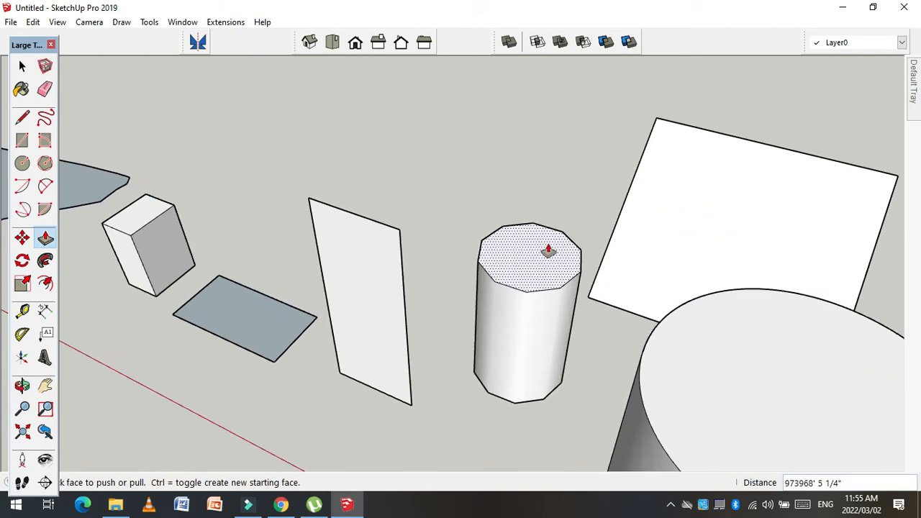
scroll(432, 259, down, 2)
scroll(590, 284, down, 2)
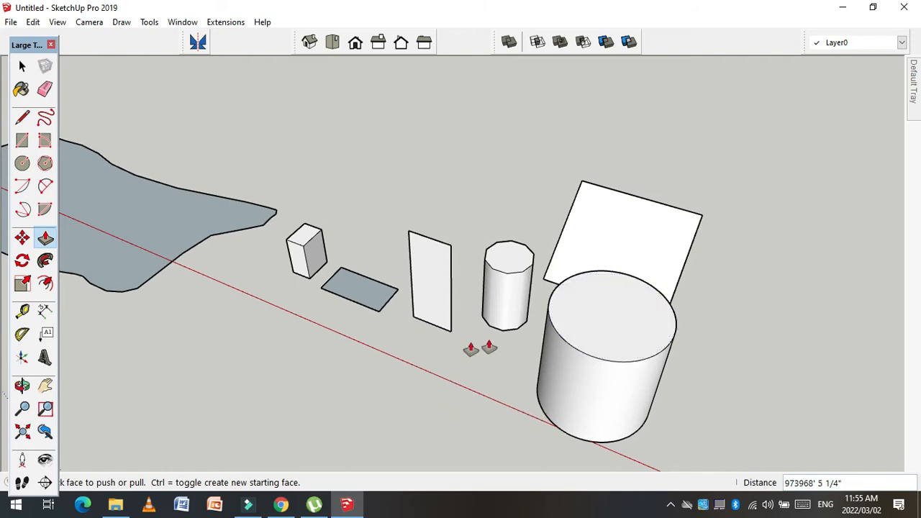
scroll(461, 370, down, 2)
scroll(547, 323, down, 1)
scroll(537, 313, down, 1)
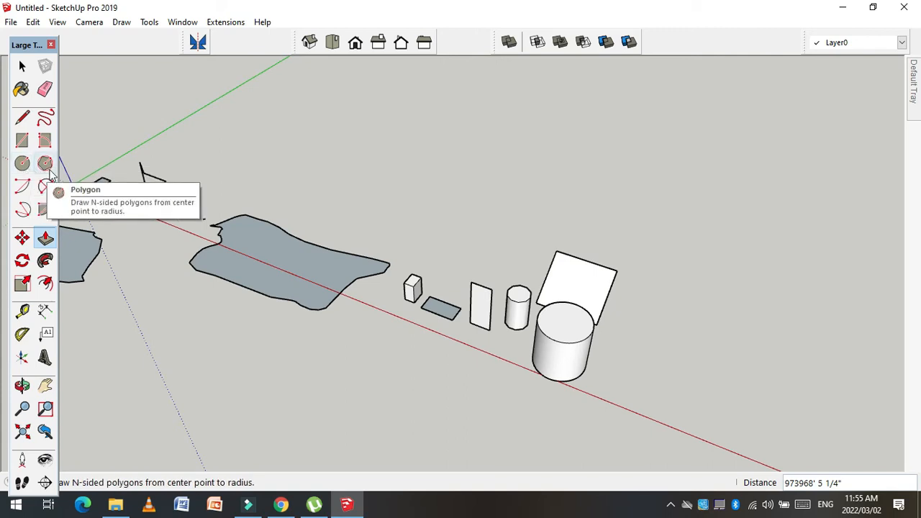
click(46, 167)
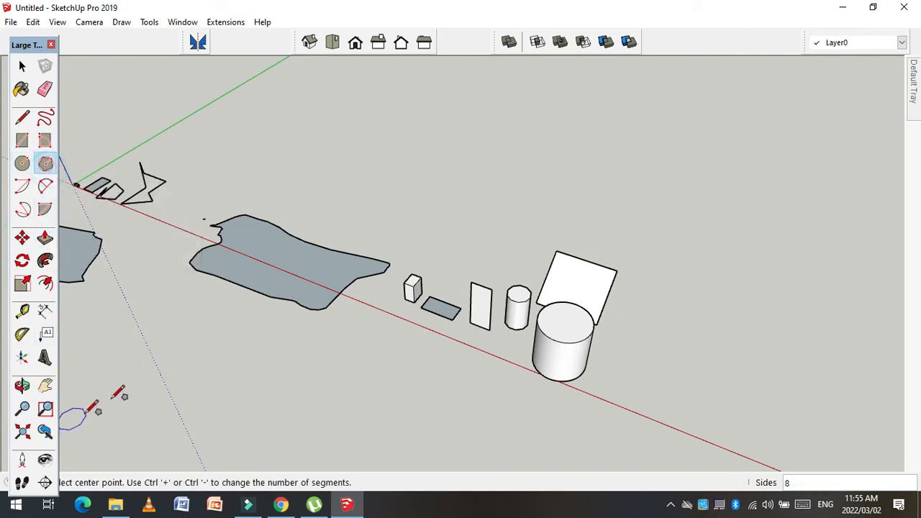
scroll(283, 351, up, 1)
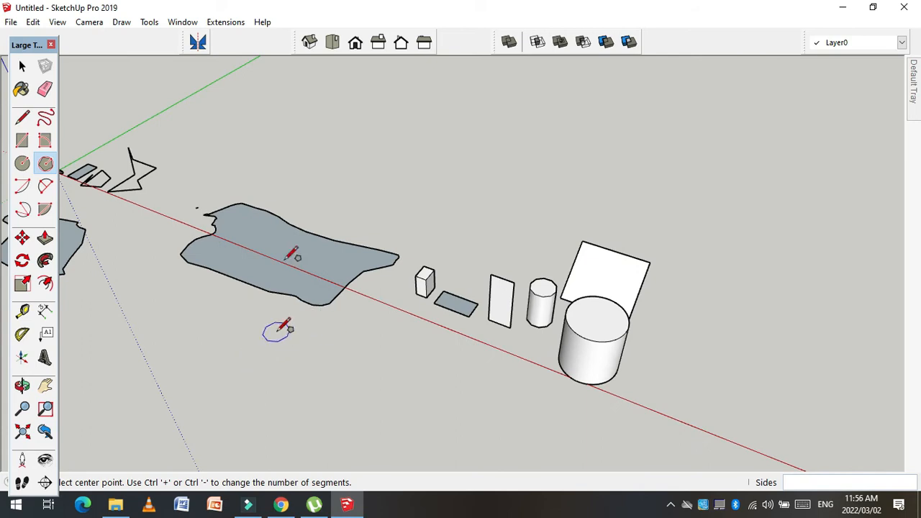
click(46, 165)
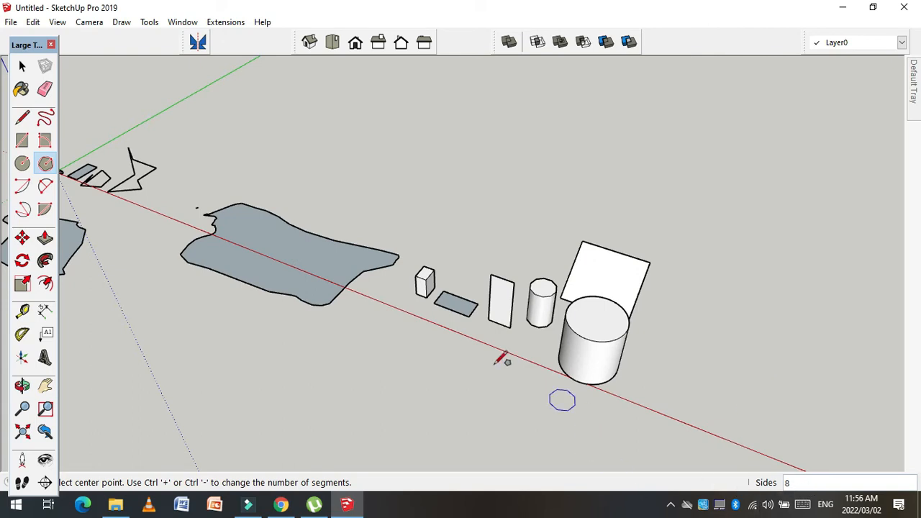
click(341, 382)
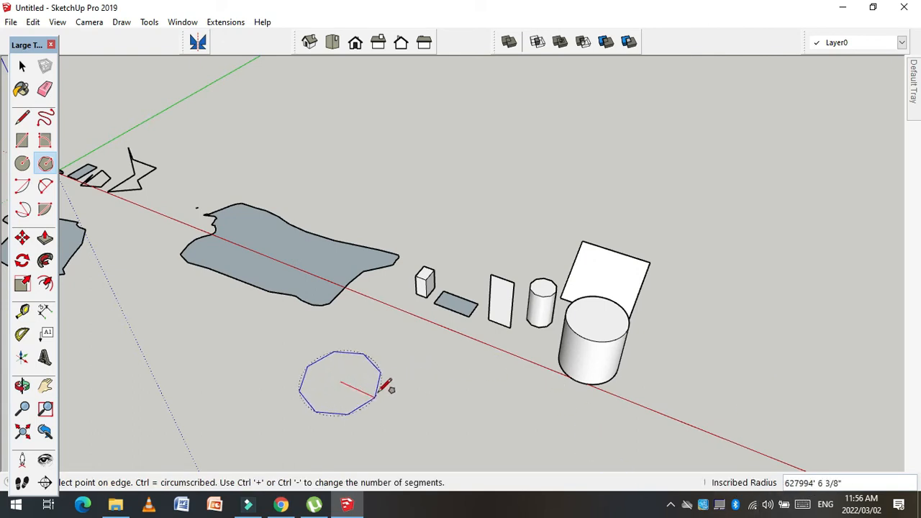
click(409, 397)
Step: Pull the octagon up about 1,443,885' into a prism with Push/Pull
key(p)
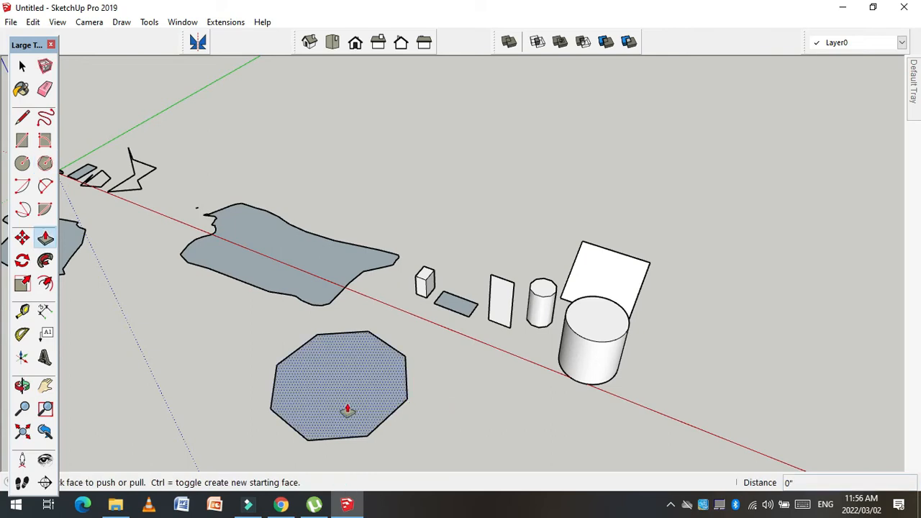
click(348, 404)
click(333, 340)
scroll(375, 293, up, 1)
scroll(375, 293, up, 2)
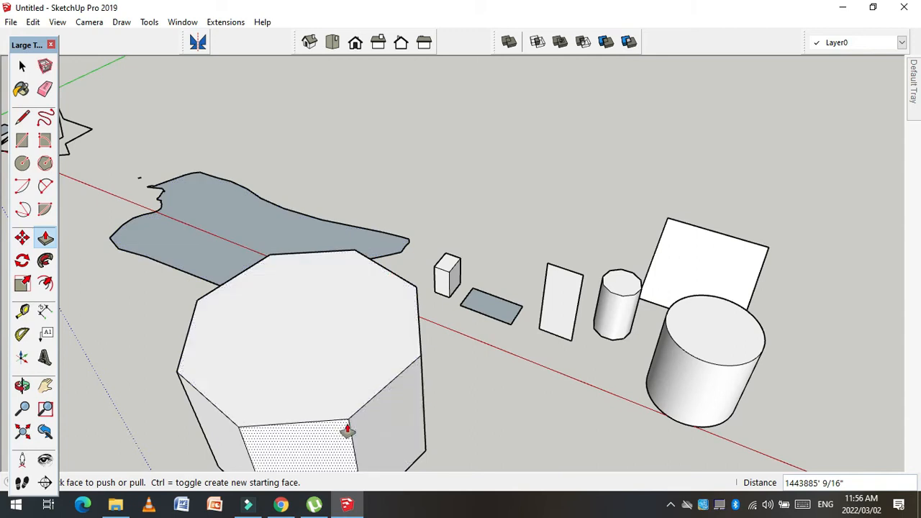
Step: Dock the floating Large Tool Set toolbar at the edge of the drawing area
scroll(251, 304, down, 4)
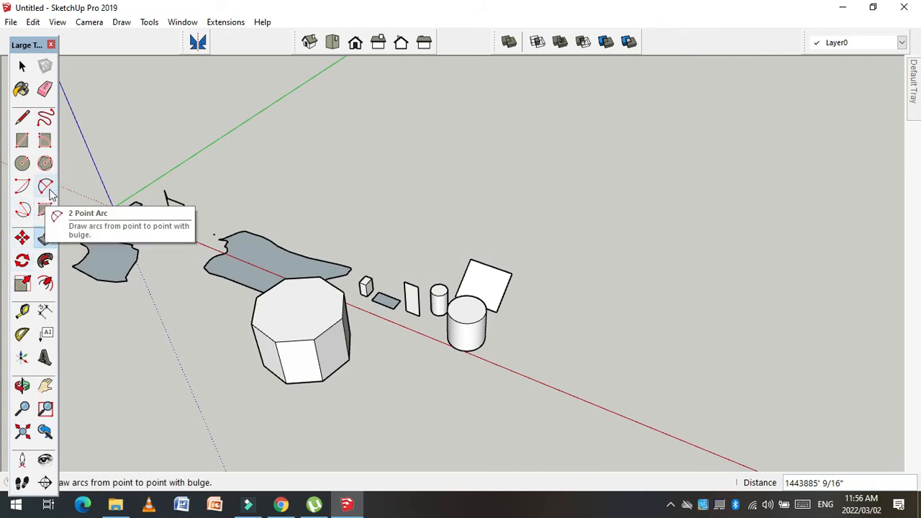
scroll(257, 238, down, 1)
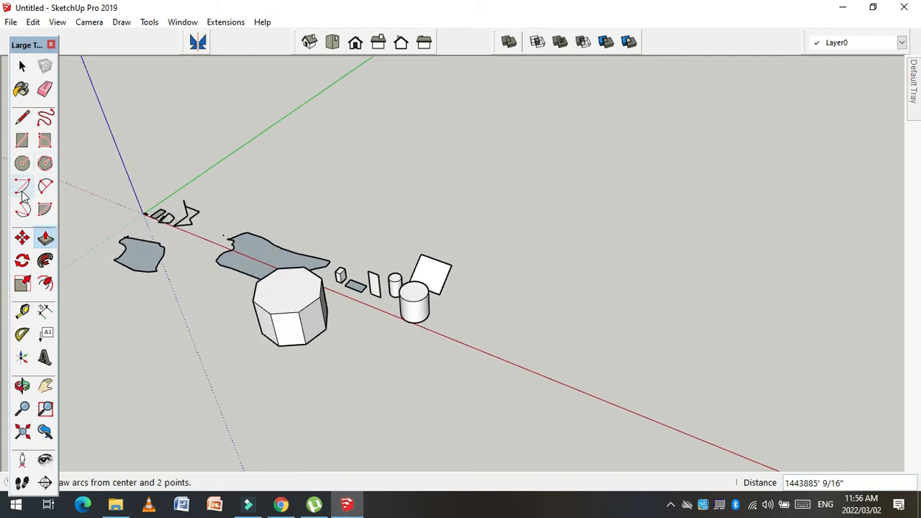
key(o)
drag(18, 216, 13, 191)
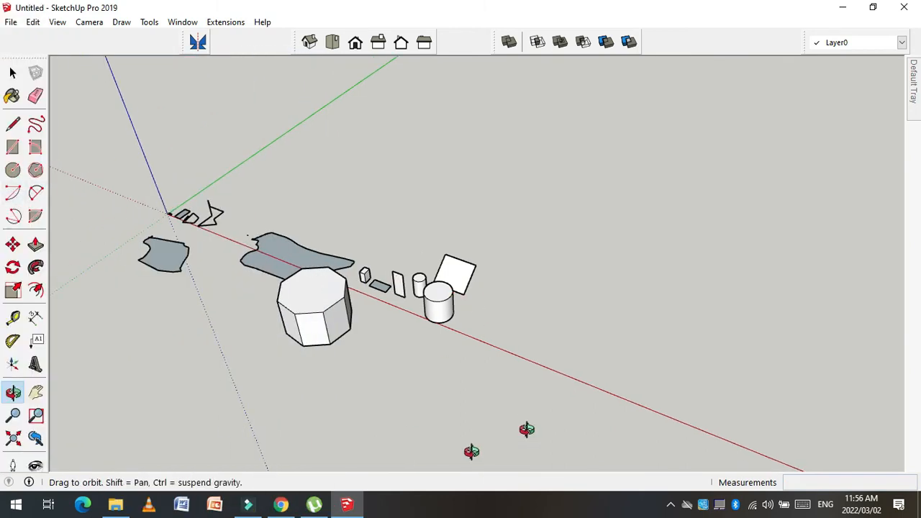
Step: Draw a closed, upright four-sided face with the Line tool in front of the large cylinder
drag(447, 398, 546, 304)
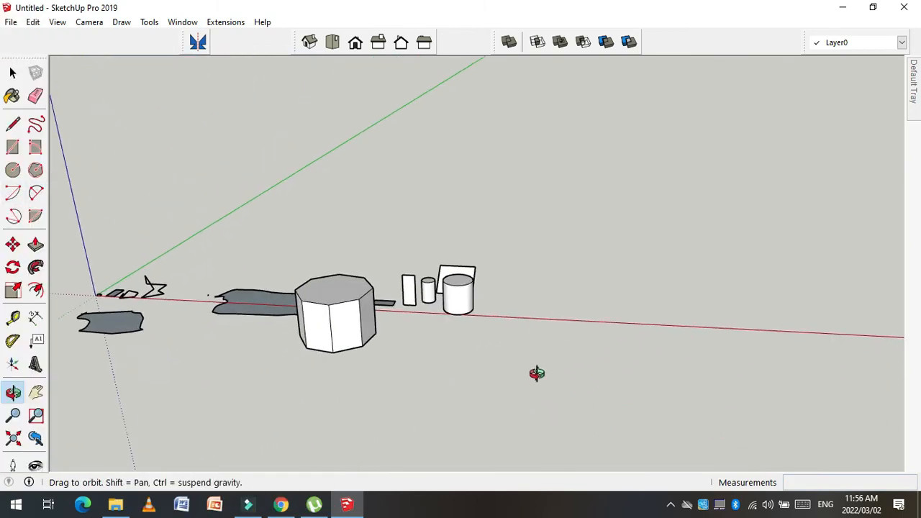
scroll(550, 366, up, 3)
key(l)
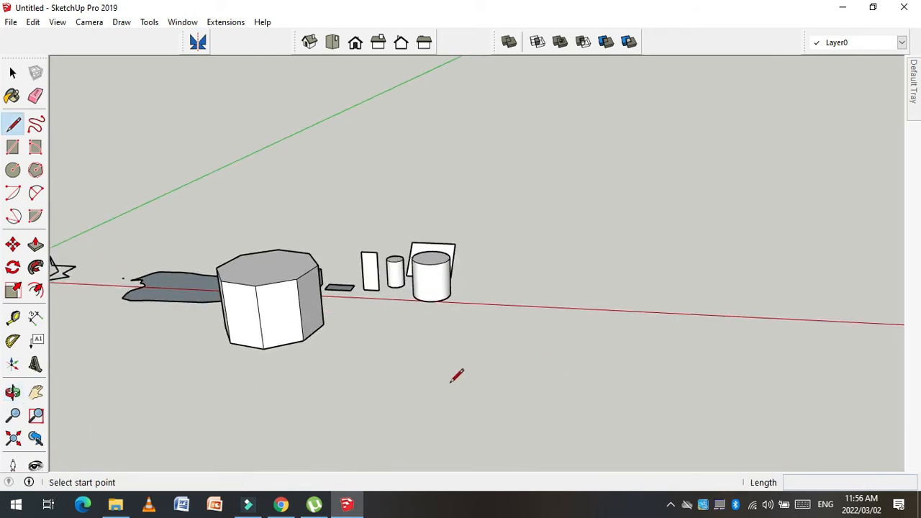
click(440, 384)
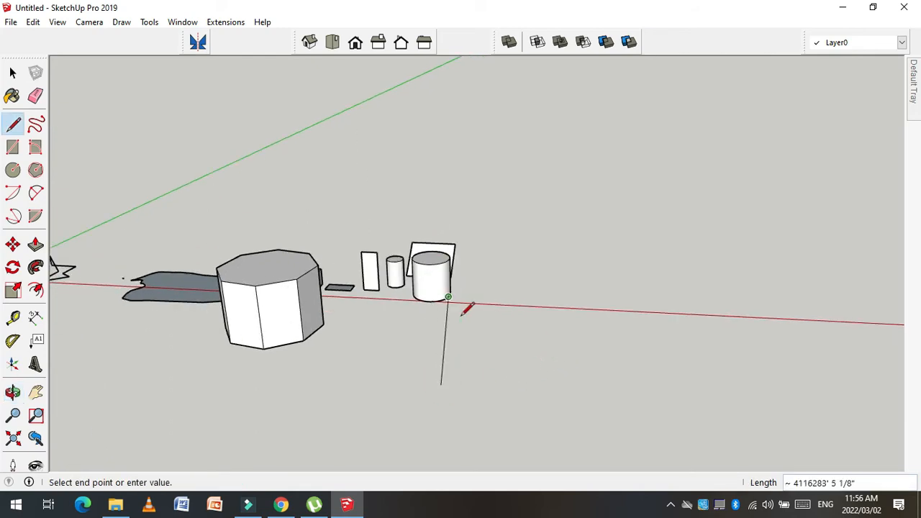
click(440, 309)
click(560, 316)
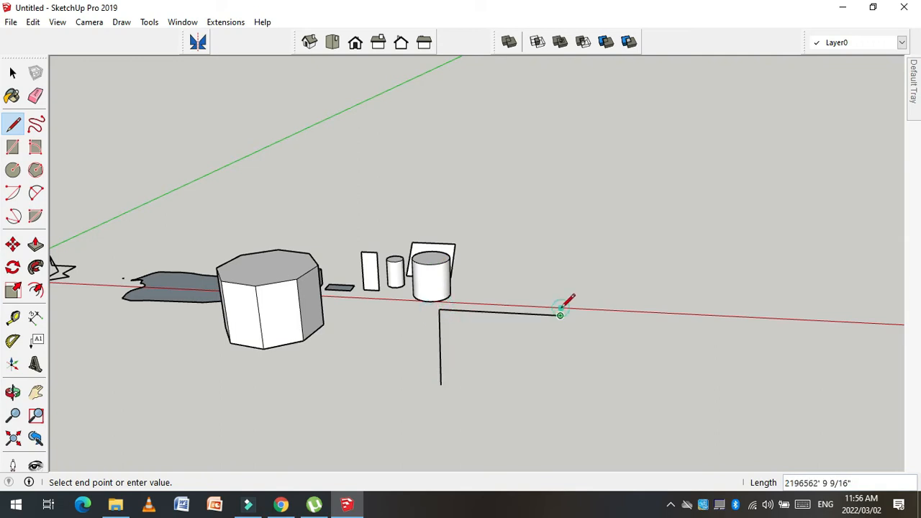
click(556, 392)
click(440, 383)
scroll(545, 356, up, 5)
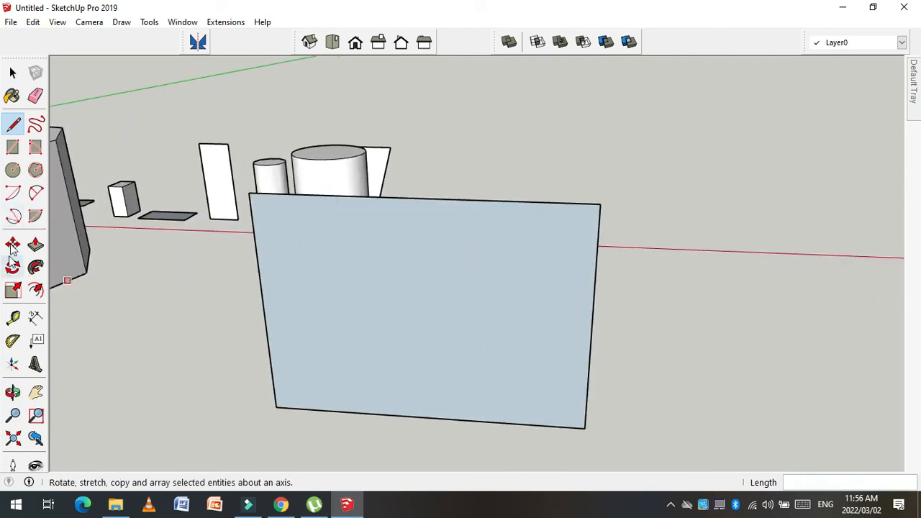
click(13, 195)
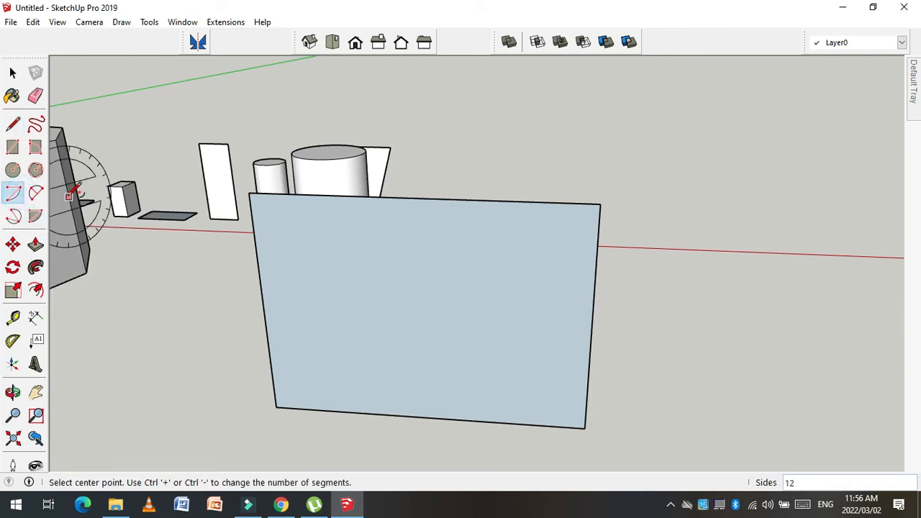
click(276, 408)
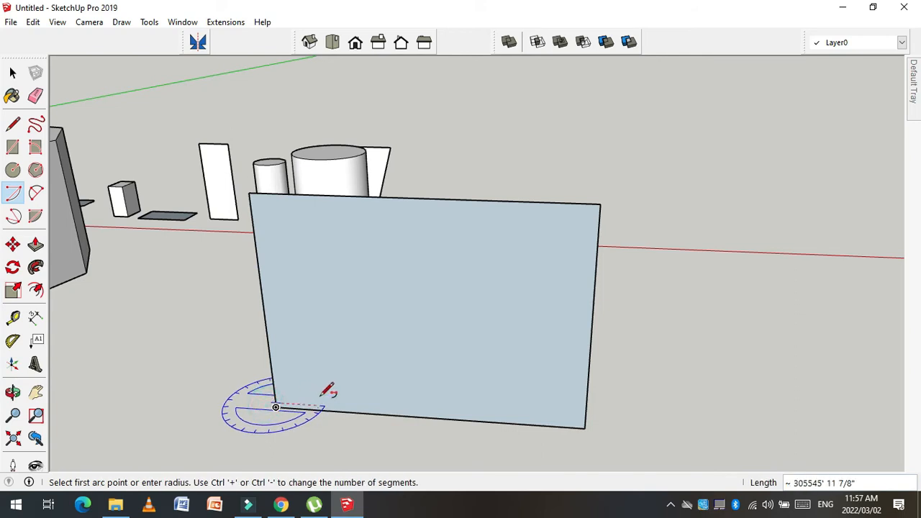
click(426, 416)
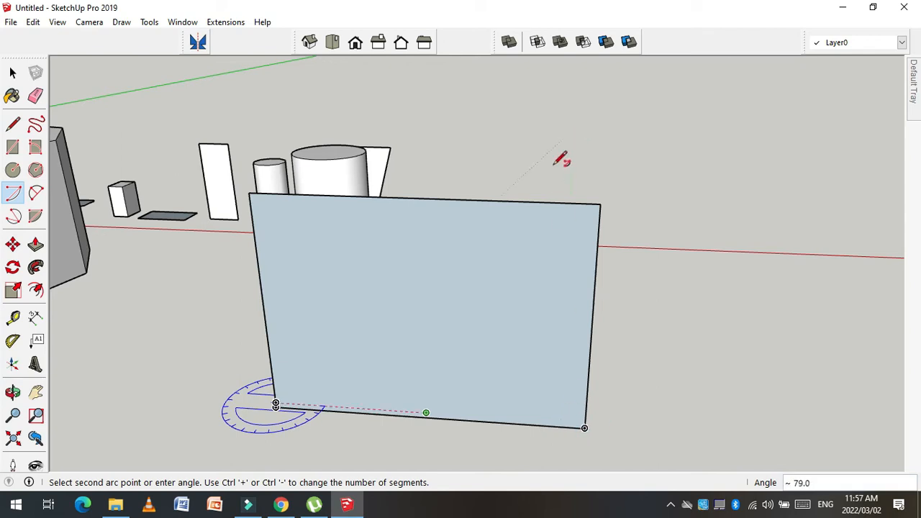
key(Escape)
scroll(344, 433, up, 1)
scroll(173, 309, down, 5)
scroll(455, 378, up, 1)
scroll(357, 375, up, 1)
click(303, 355)
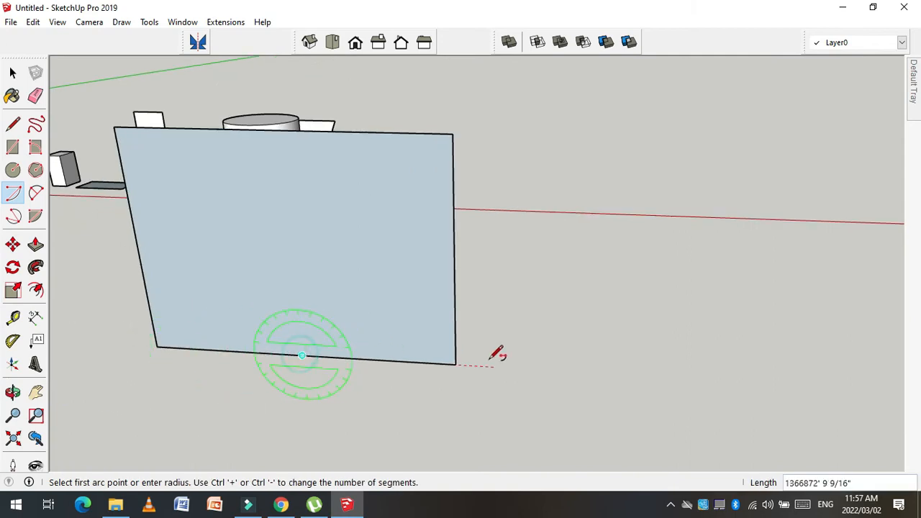
click(455, 365)
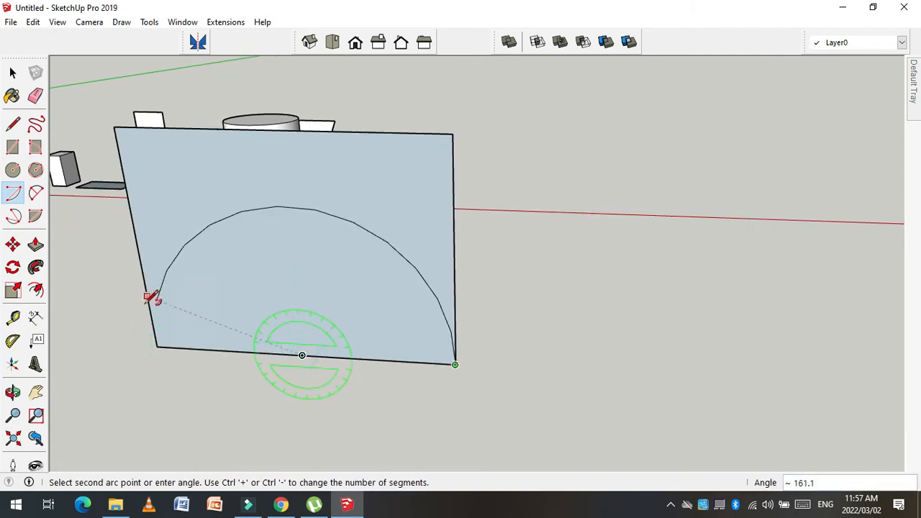
key(Escape)
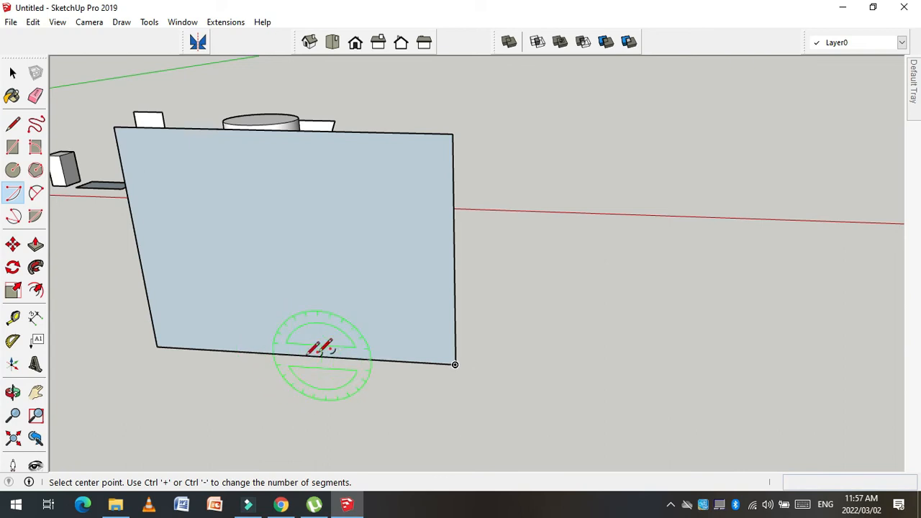
Step: Draw a semicircular arc on the upright face with the Arc tool, centred on the lower edge's midpoint and spanning its two lower corners
click(302, 355)
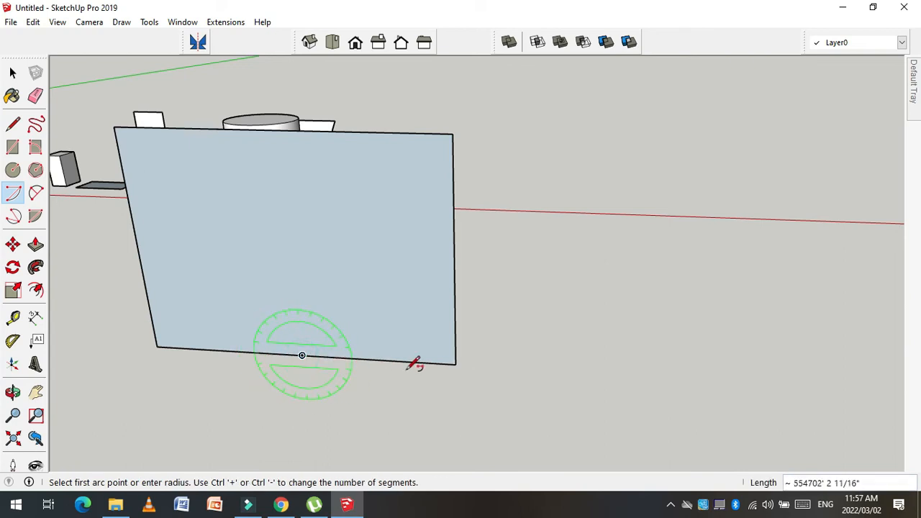
click(455, 364)
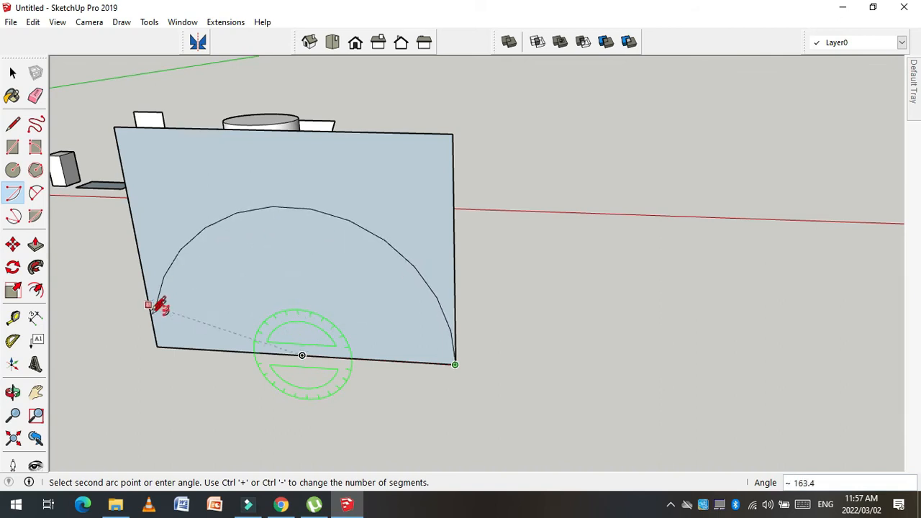
click(157, 341)
scroll(362, 259, down, 2)
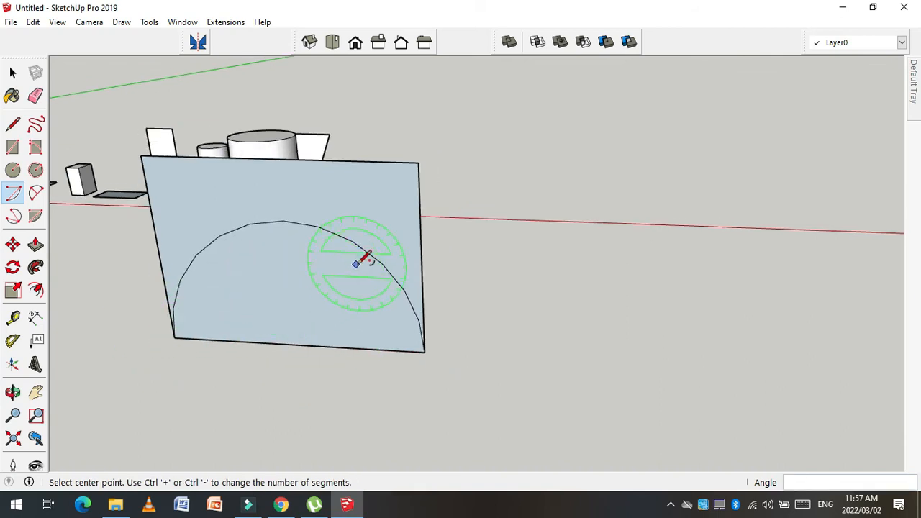
Step: Erase the face's lower edge beneath the arc and Push/Pull the remaining arched face about 271,706'
key(e)
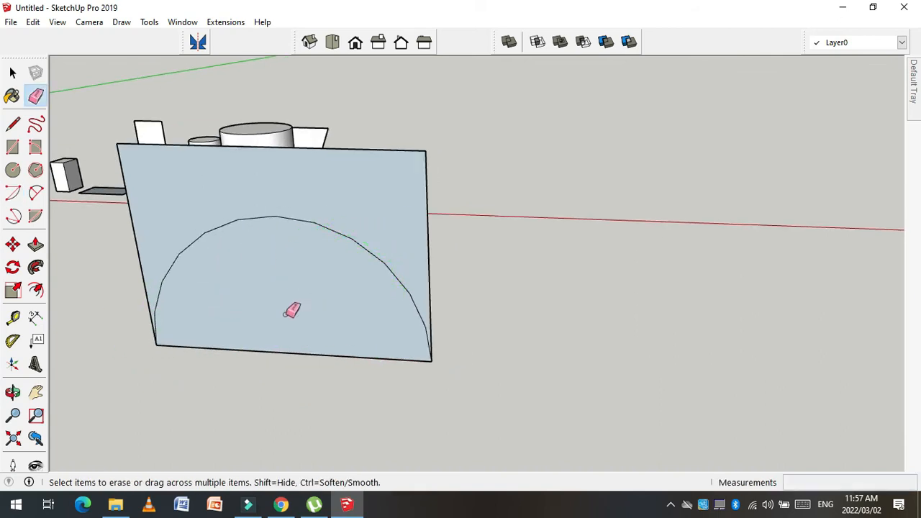
click(281, 349)
key(p)
click(372, 210)
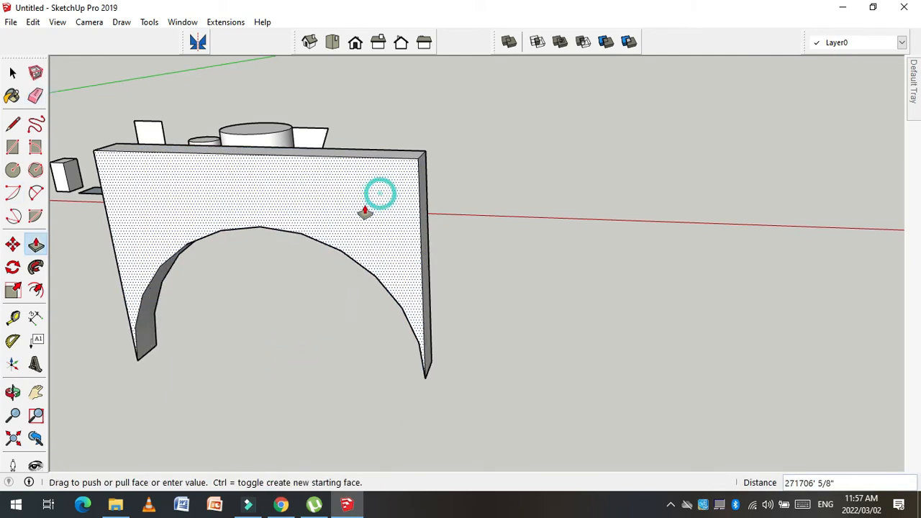
click(364, 208)
Step: Undo the arched face's extrusion, the edge deletion and the centre-based arc
scroll(336, 315, down, 2)
middle_drag(338, 332, 261, 324)
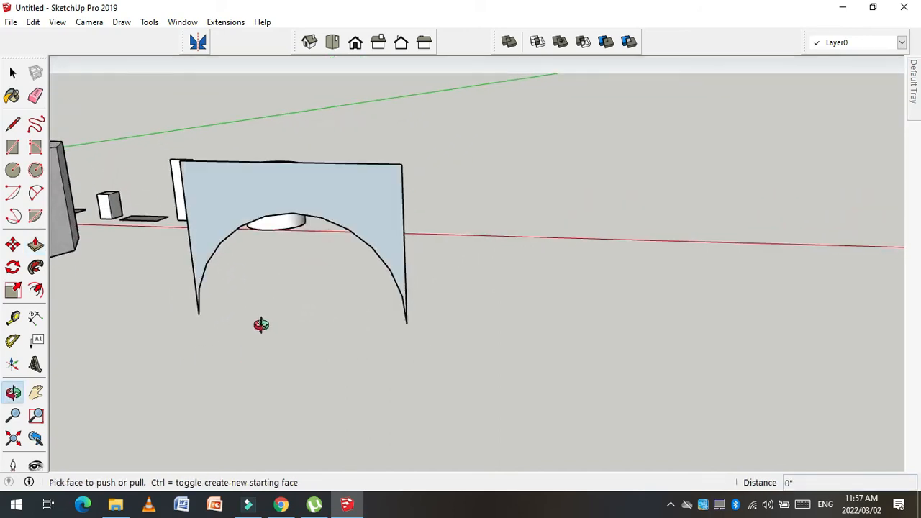
key(ctrl+z)
key(ctrl+z)
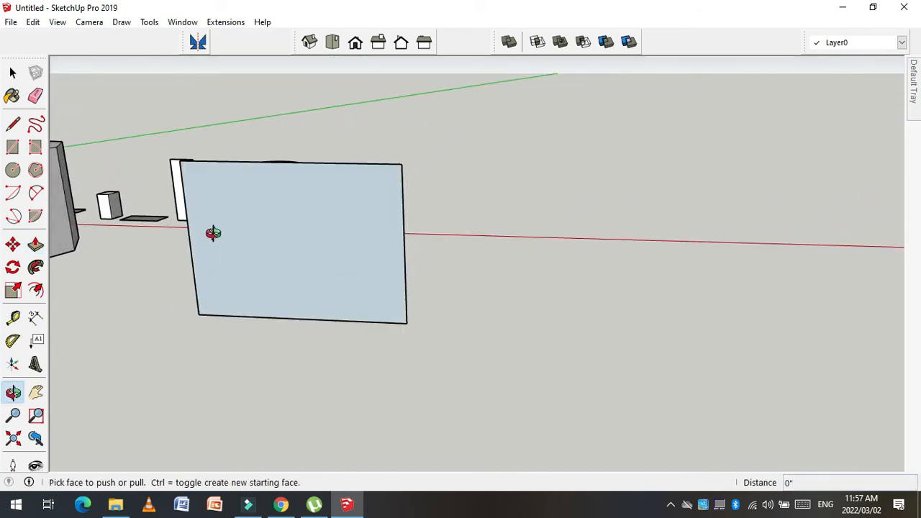
click(35, 194)
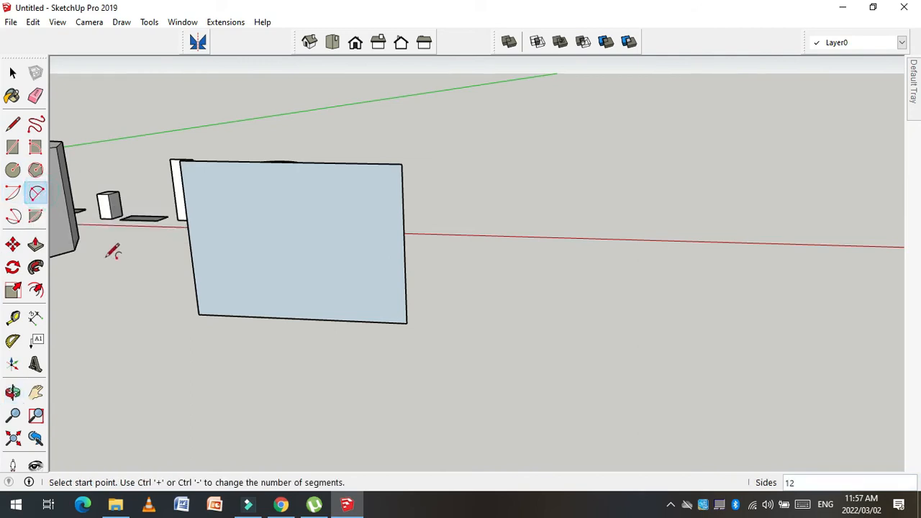
click(199, 314)
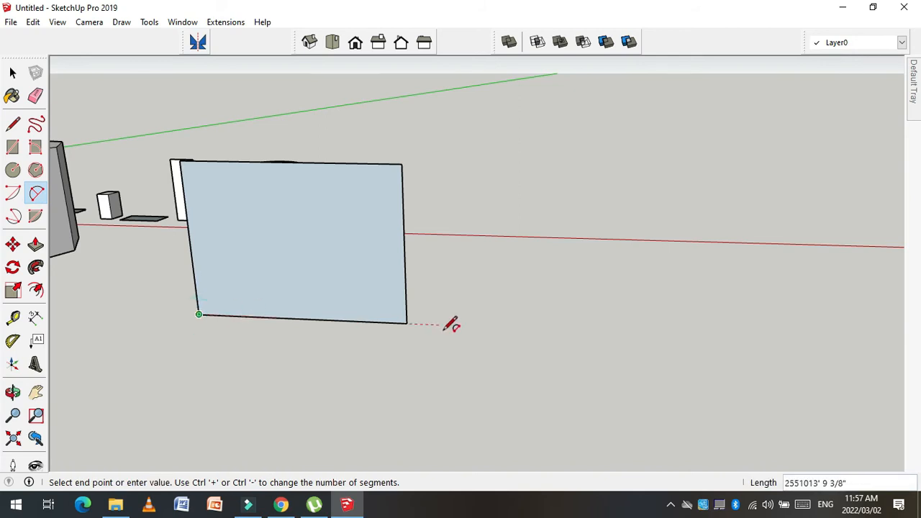
click(407, 324)
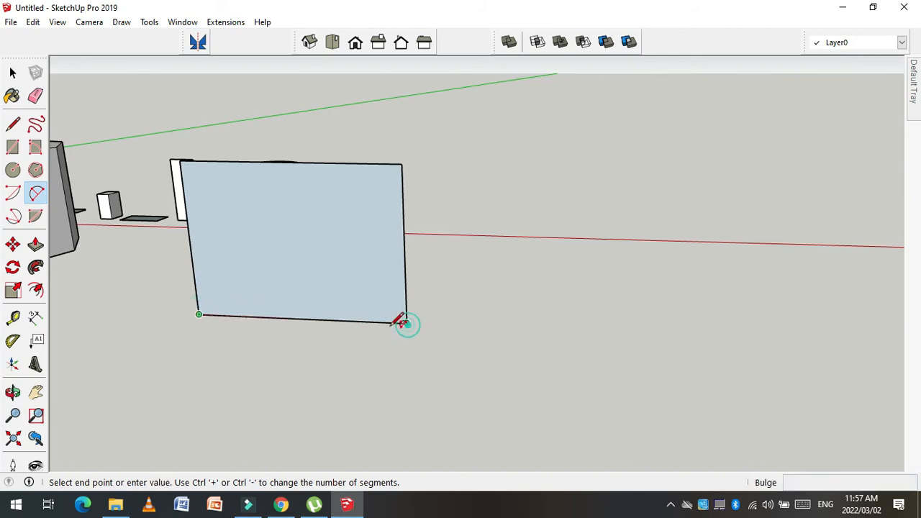
click(307, 311)
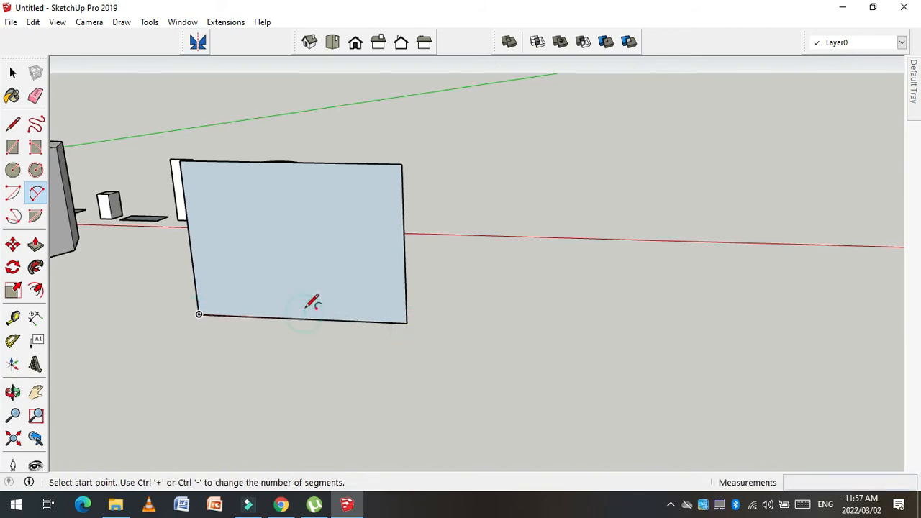
click(199, 314)
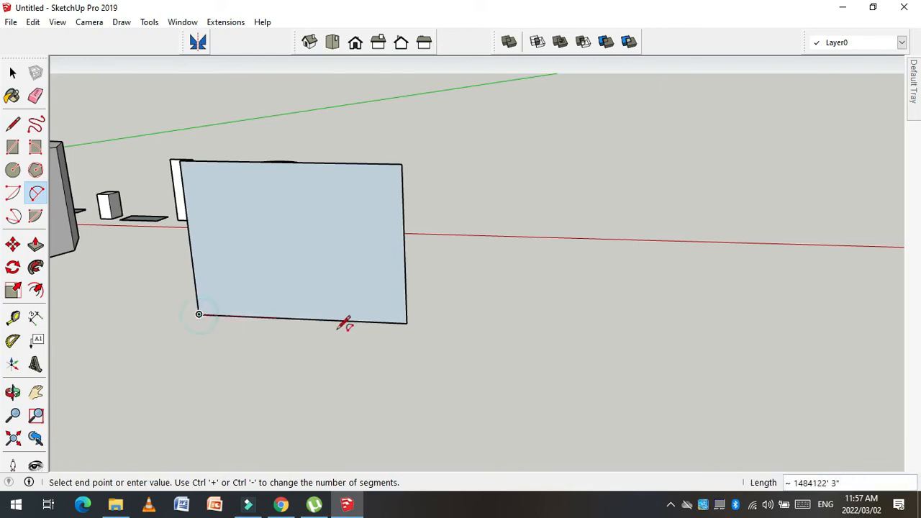
click(299, 318)
click(406, 321)
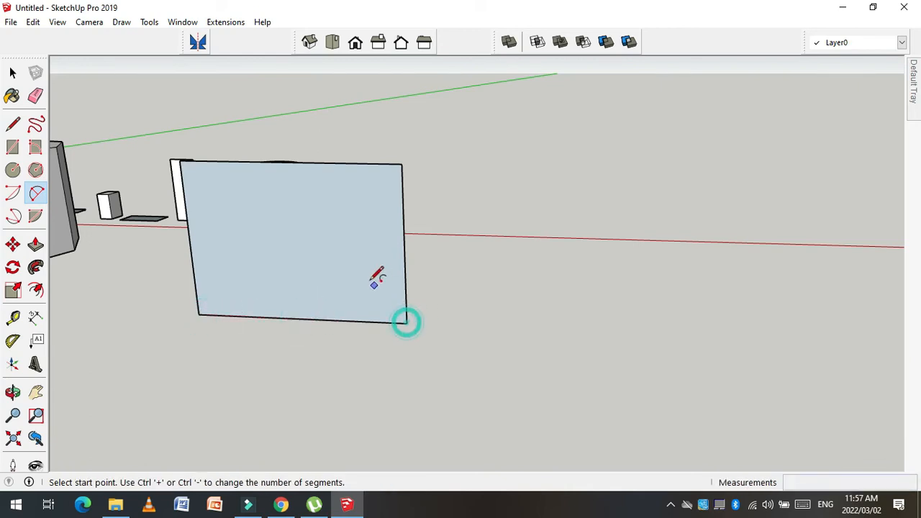
click(301, 319)
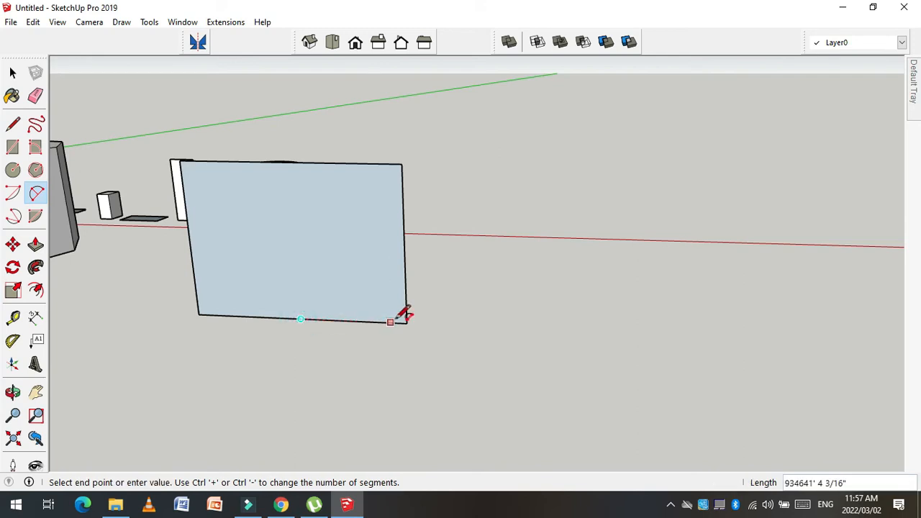
click(405, 322)
click(200, 312)
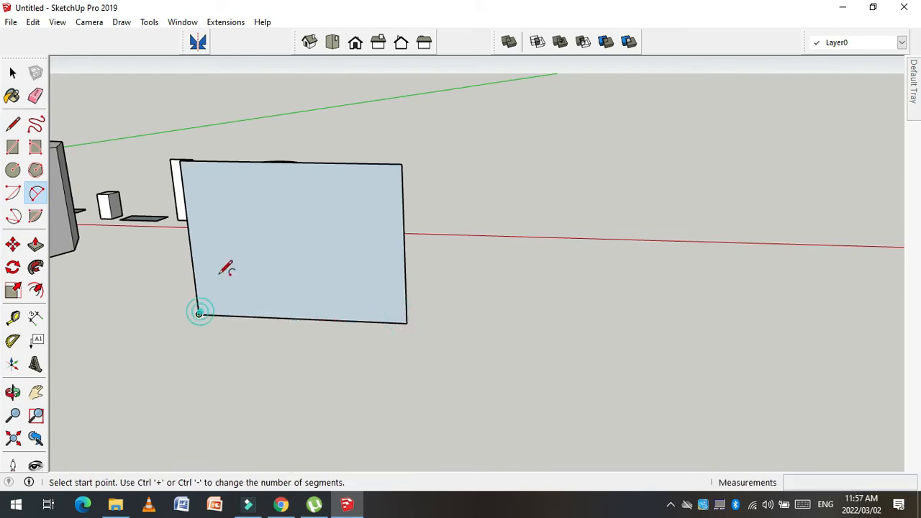
click(200, 313)
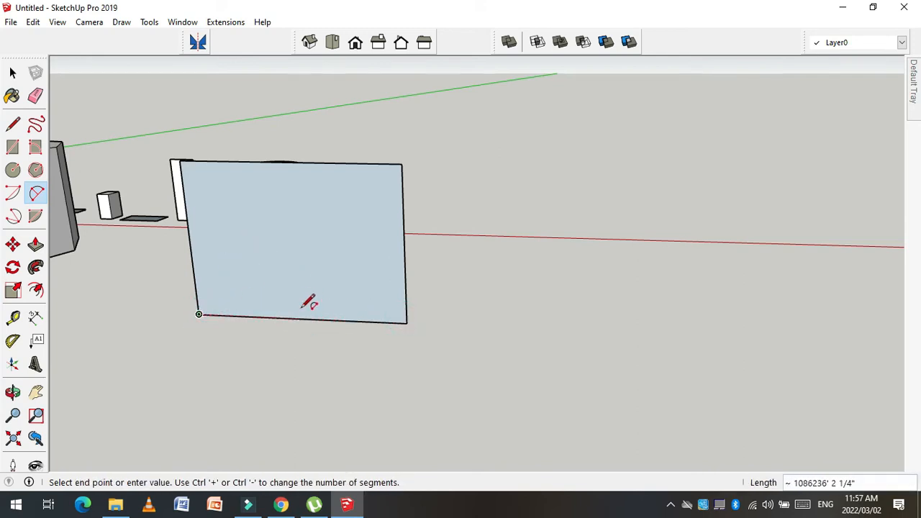
click(406, 322)
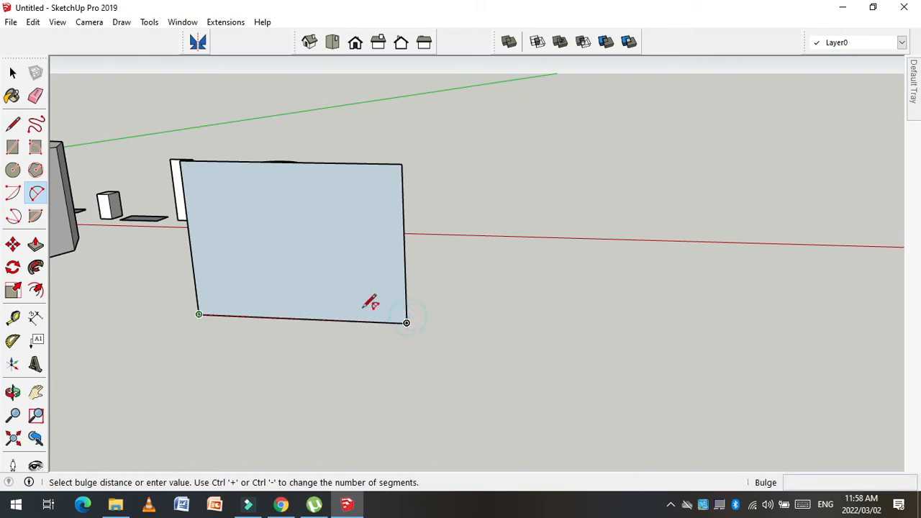
key(Escape)
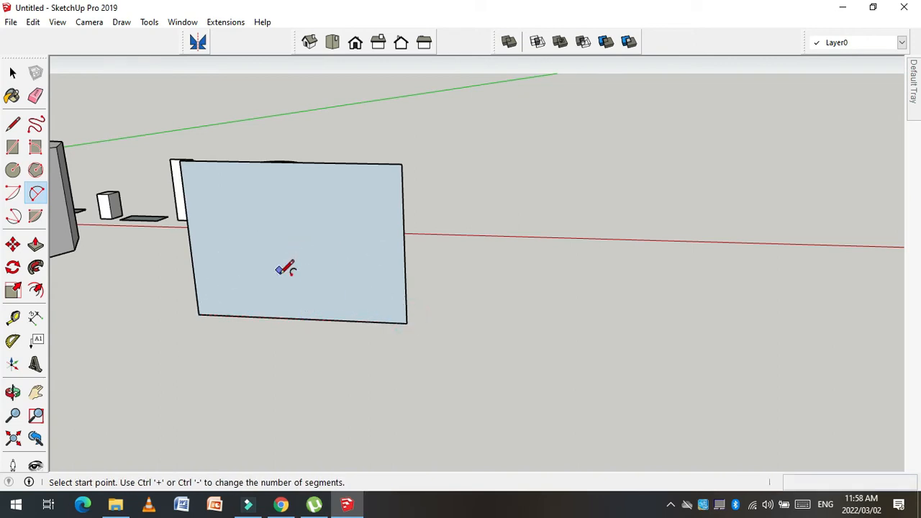
Step: Draw a 2 Point Arc between the upright face's two lower corners with an upward bulge of about 872,552'
click(199, 314)
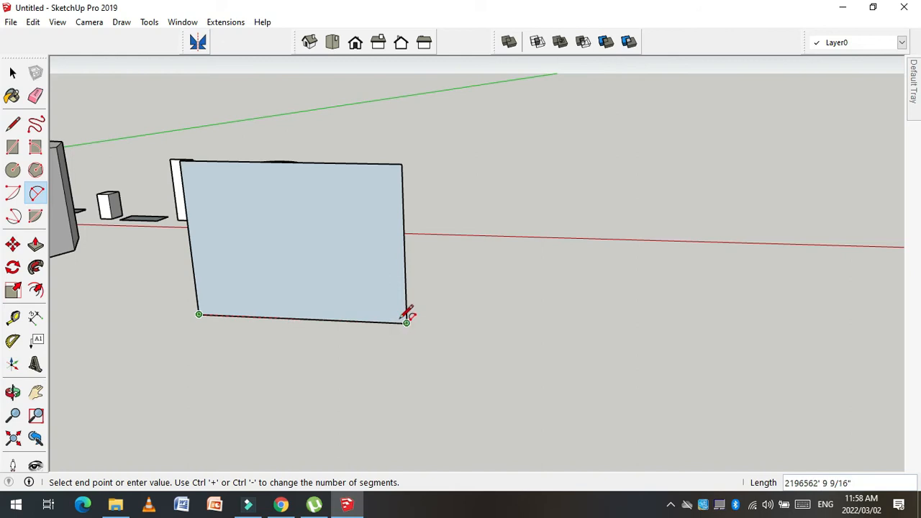
click(406, 322)
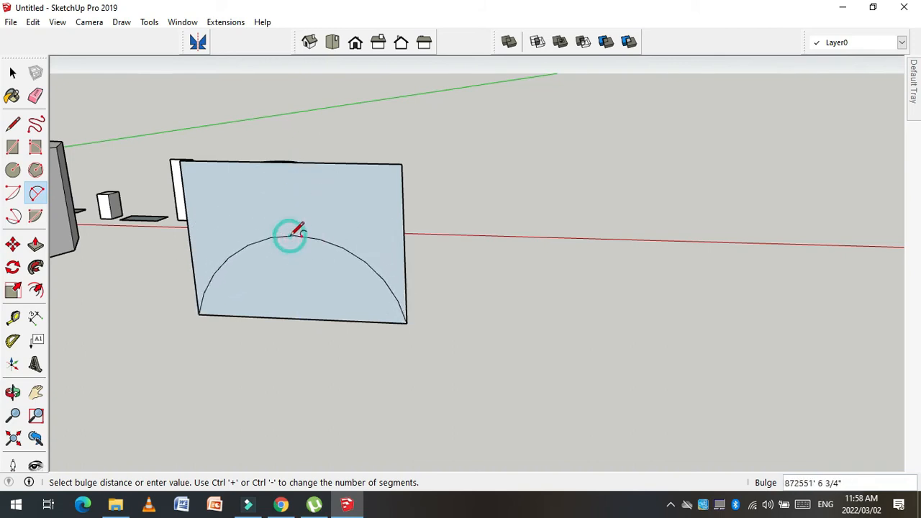
click(291, 235)
Step: Erase the lower edge beneath the two-point arc and thicken the arched face with Push/Pull
key(e)
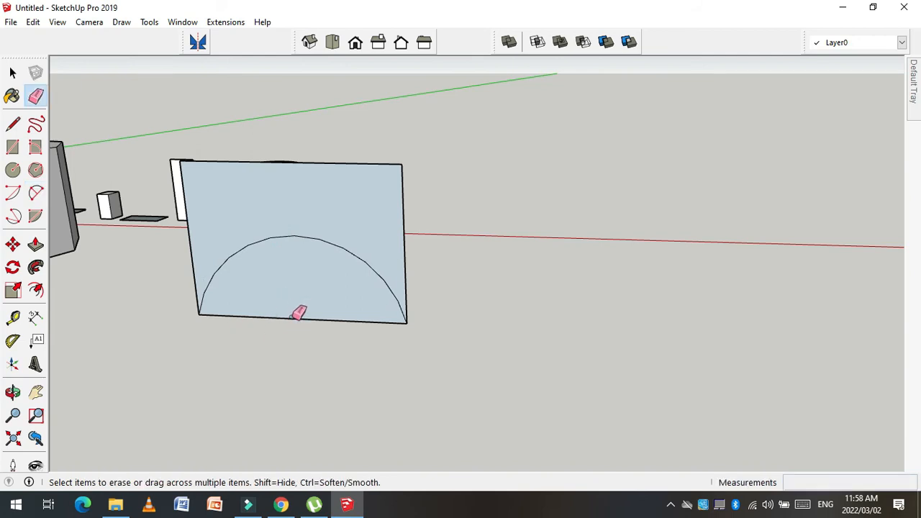
click(298, 316)
key(p)
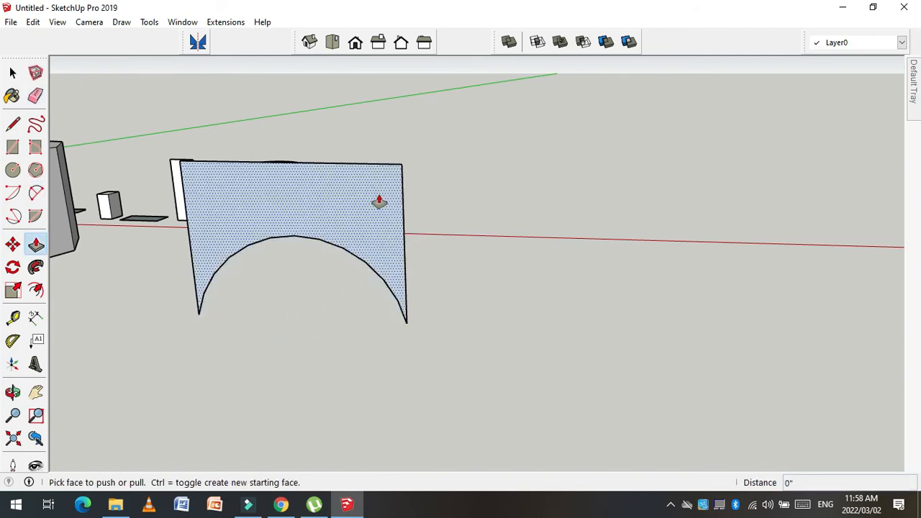
click(379, 201)
click(351, 220)
Step: Undo the Push/Pull, the erased lower edge and the two-point arc to restore the plain four-sided face
middle_drag(300, 300, 306, 344)
key(ctrl+z)
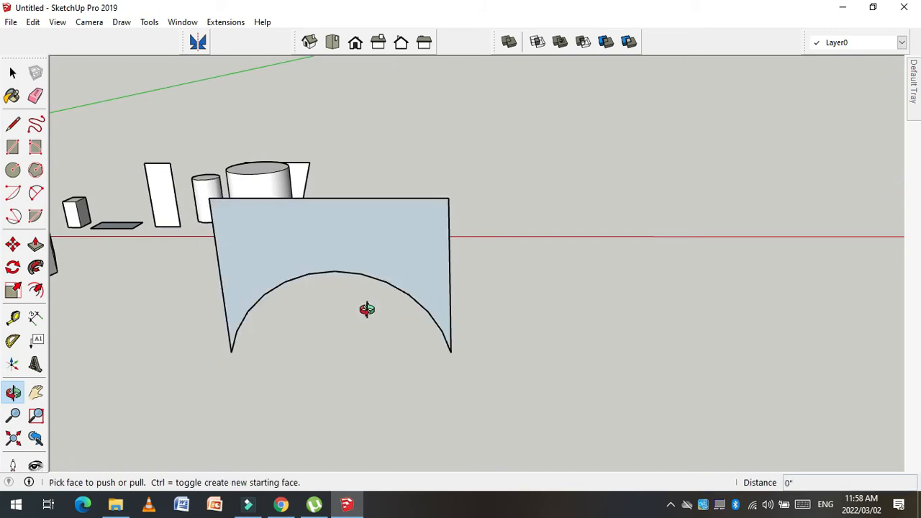
middle_drag(372, 291, 339, 324)
key(ctrl+z)
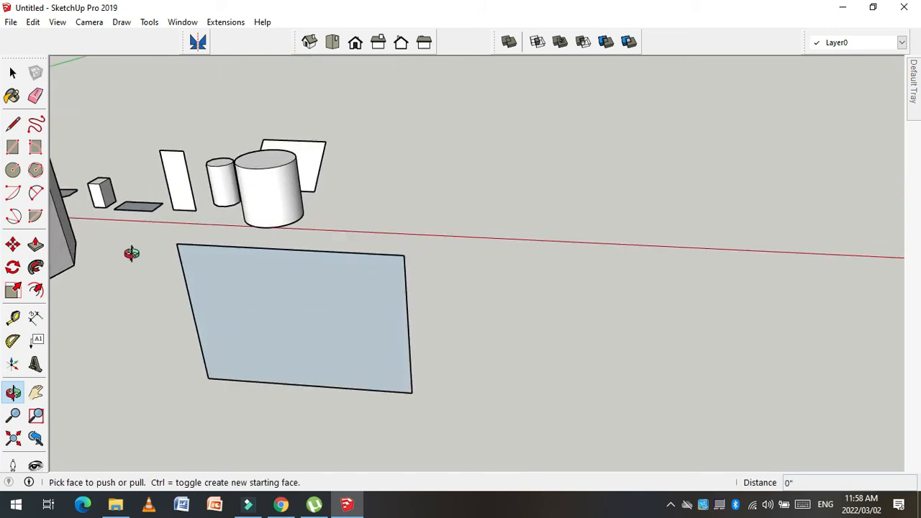
click(13, 216)
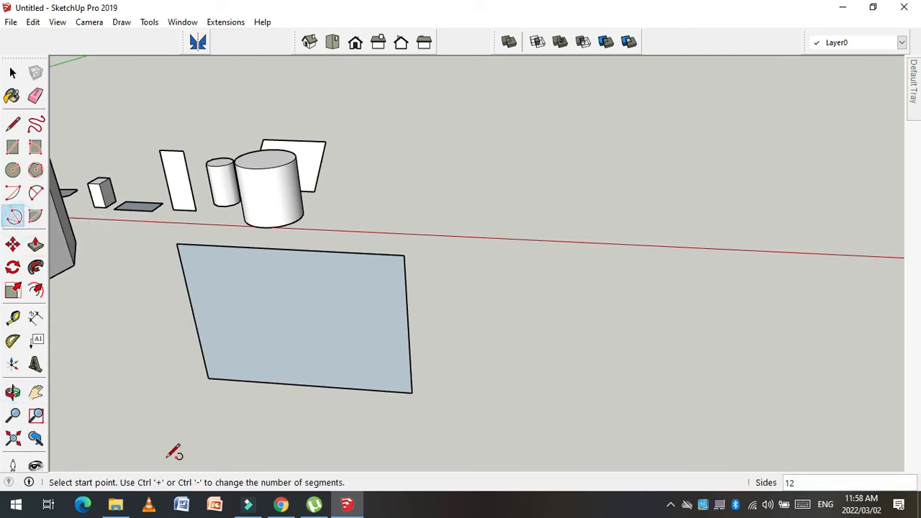
scroll(239, 380, up, 1)
click(206, 378)
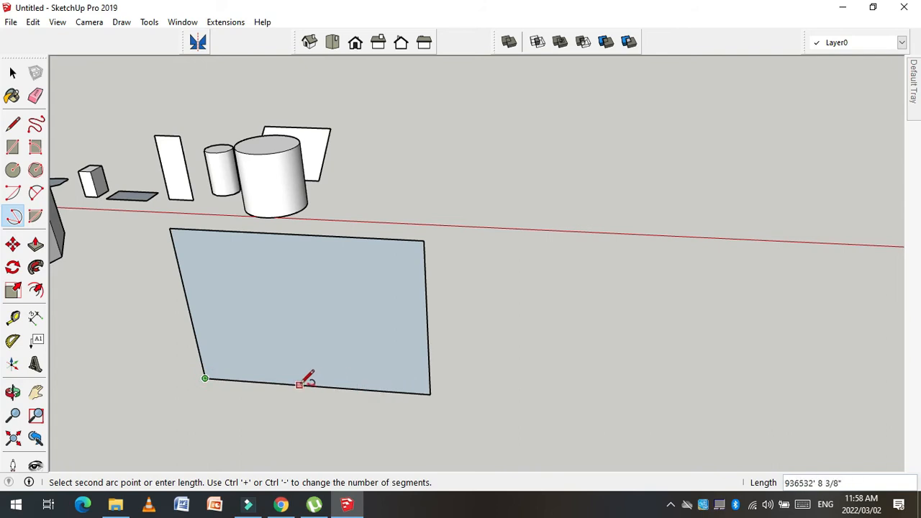
click(314, 383)
click(430, 394)
click(205, 378)
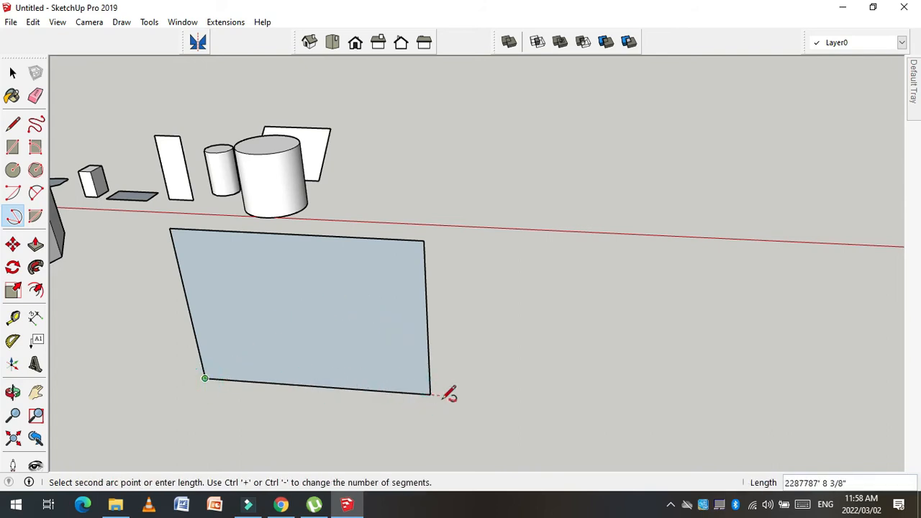
click(430, 394)
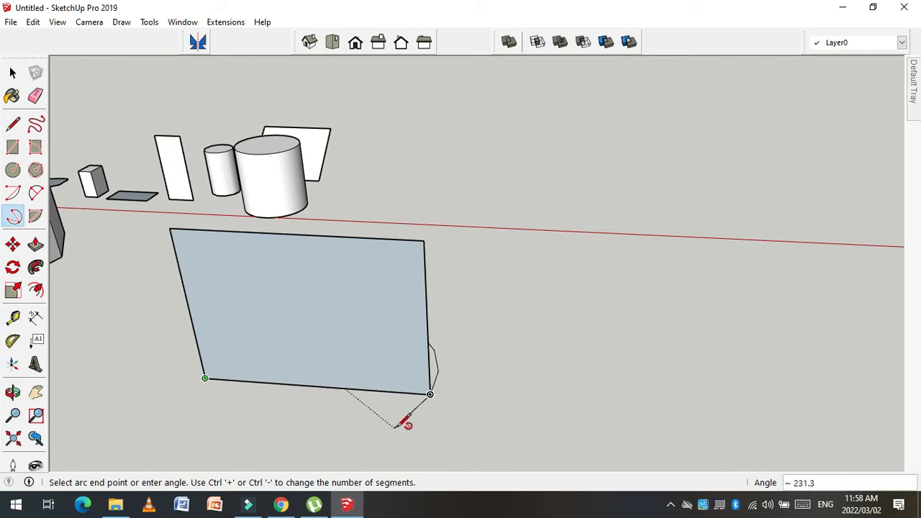
key(Escape)
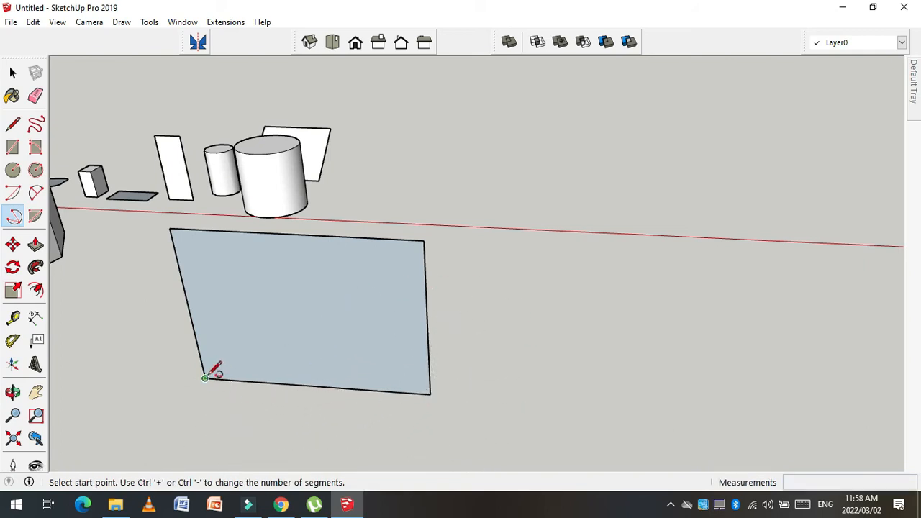
click(205, 378)
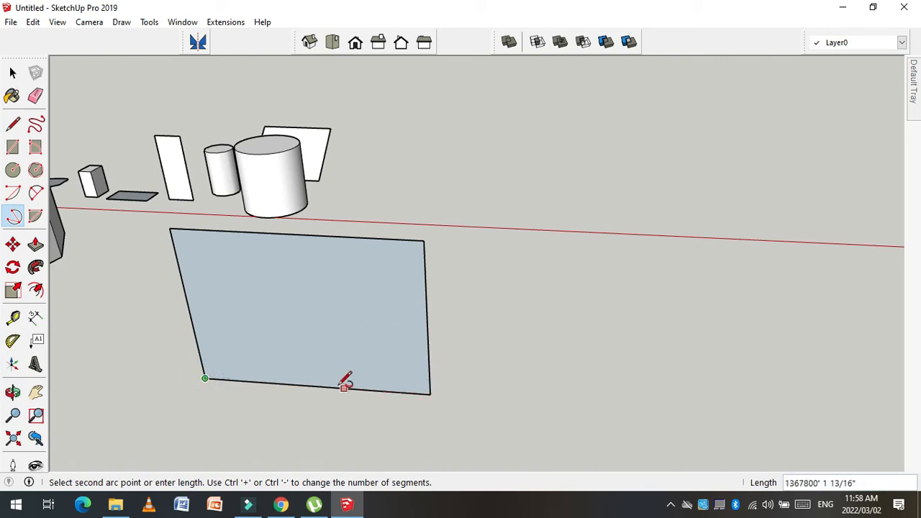
click(315, 387)
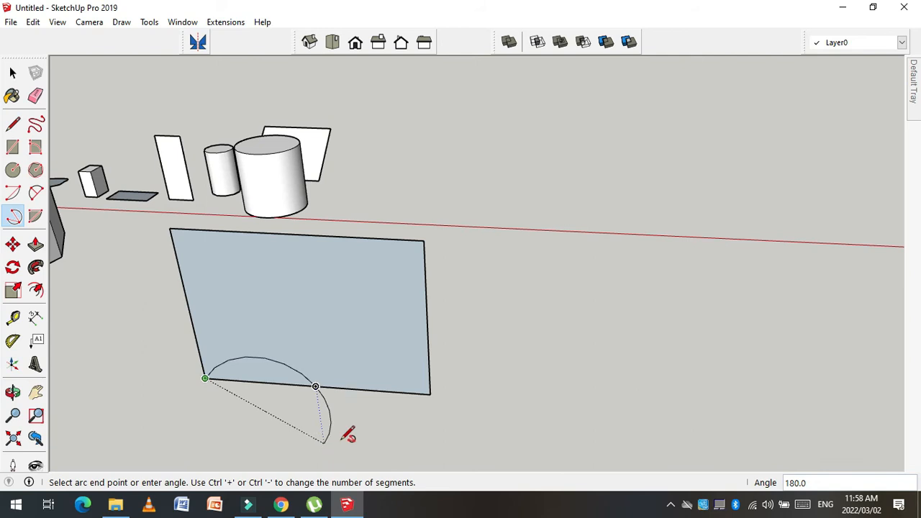
key(Escape)
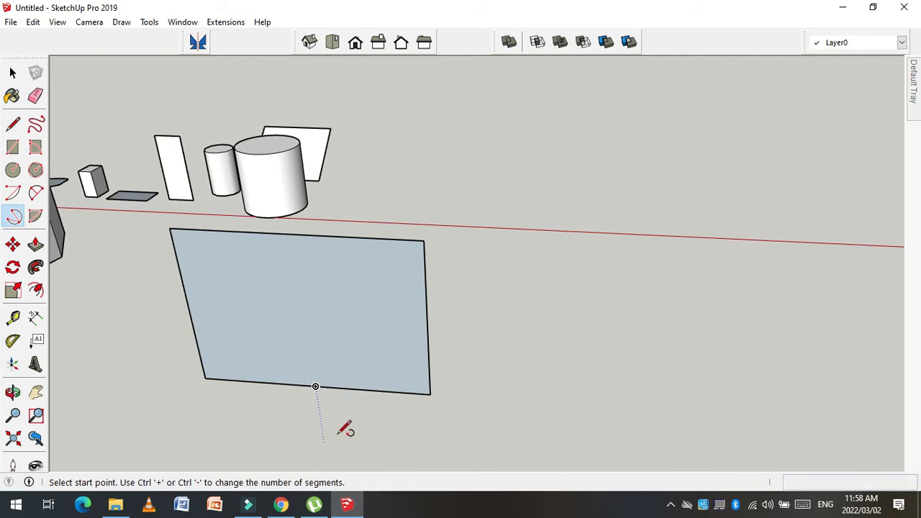
Step: Draw a 3 Point Arc from the upright face's lower-left corner through its lower-right corner, sweeping about 259.8 degrees
click(205, 378)
click(429, 393)
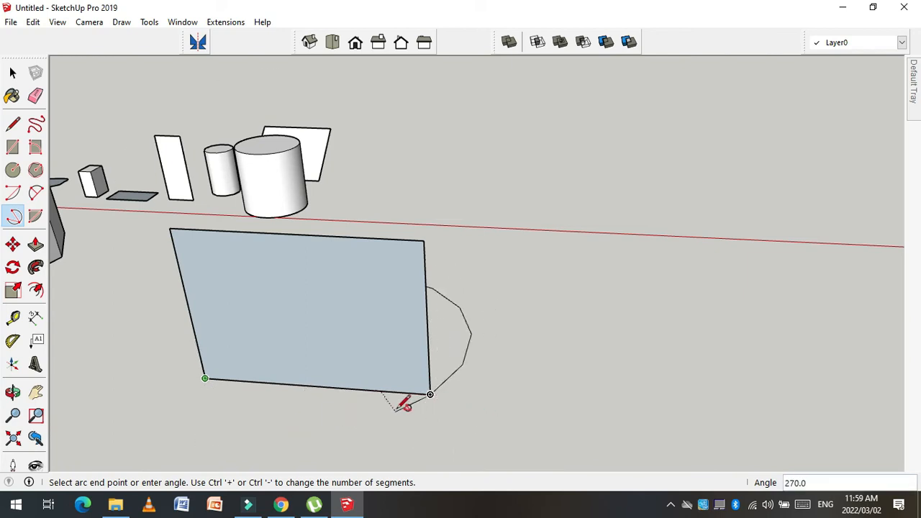
scroll(288, 331, down, 3)
scroll(328, 337, up, 1)
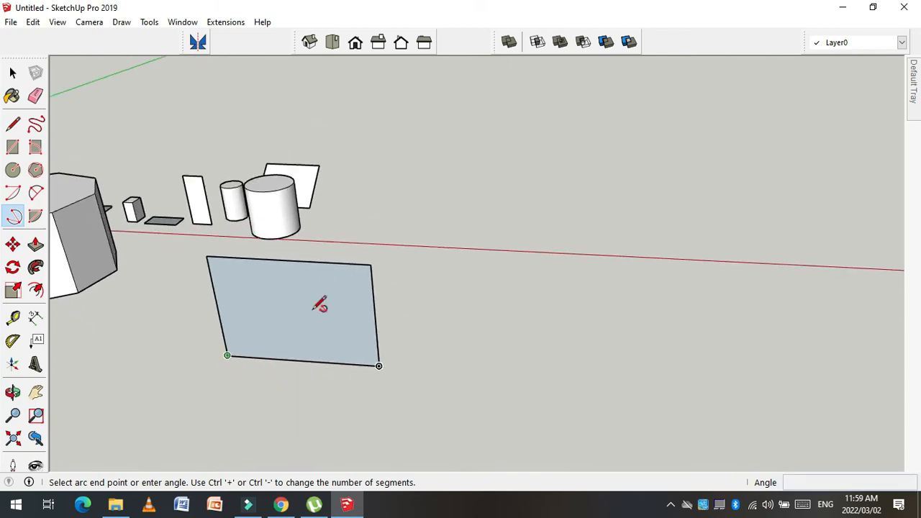
scroll(268, 226, down, 2)
scroll(315, 367, up, 1)
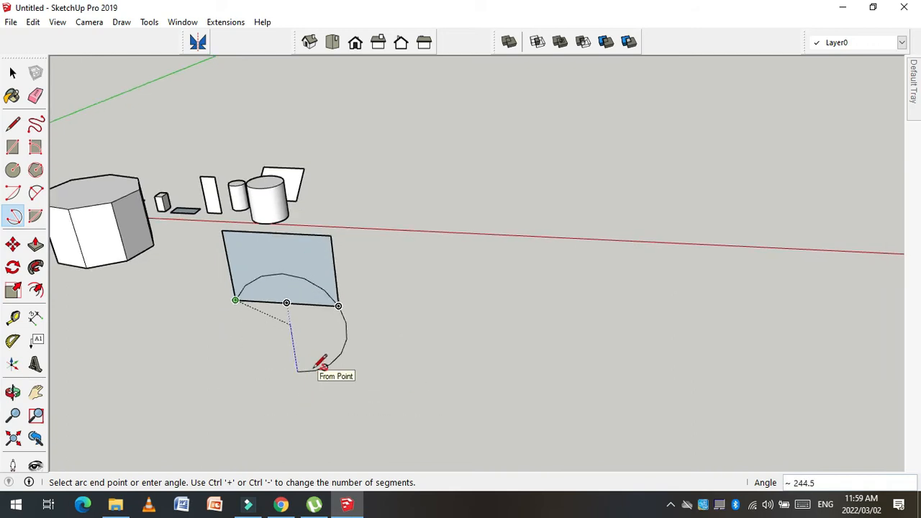
scroll(304, 359, up, 1)
click(298, 347)
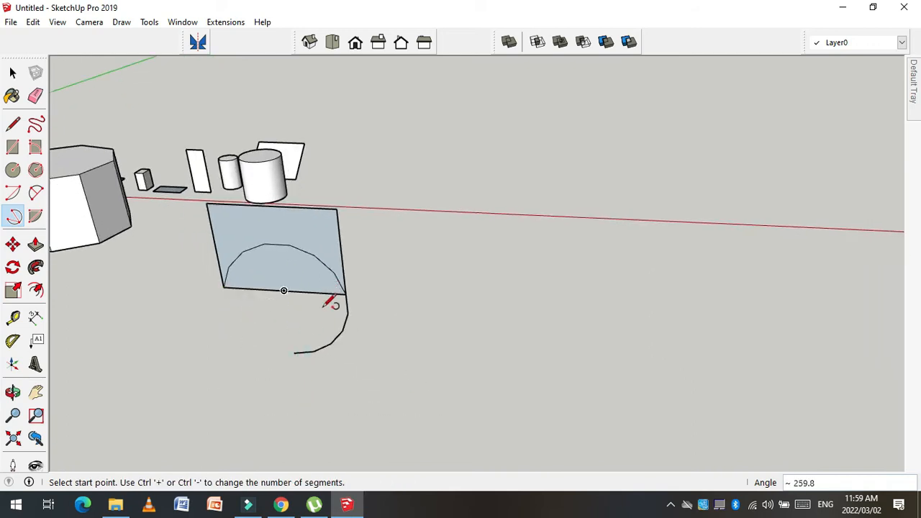
Step: Erase the loose part of the arc that extends below the four-sided face
scroll(329, 309, down, 1)
key(e)
click(329, 333)
scroll(345, 289, up, 1)
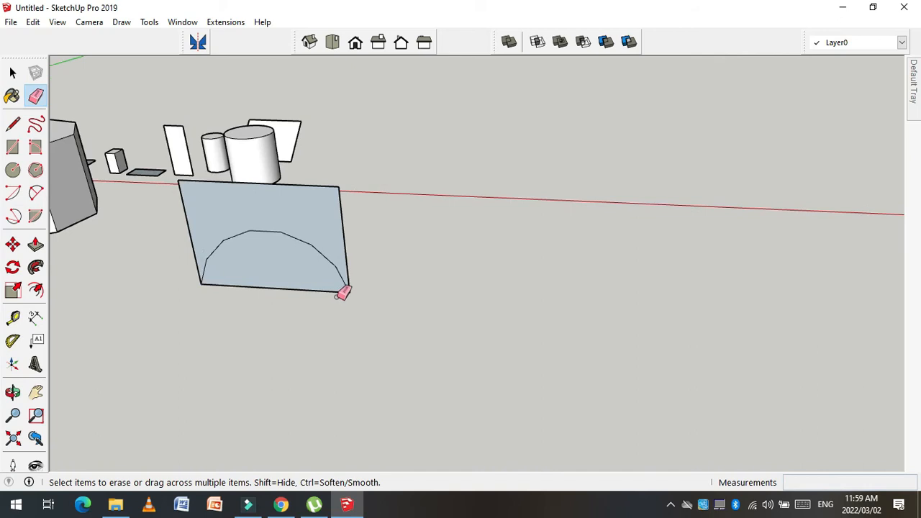
Step: Extrude the arched face forward about 974,151' with Push/Pull, and undo the extrusion
key(p)
click(311, 270)
click(280, 300)
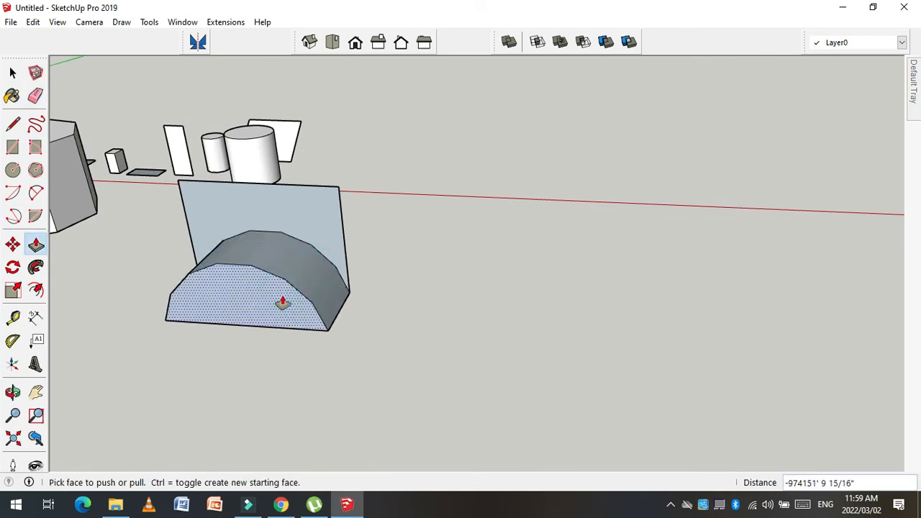
key(ctrl+z)
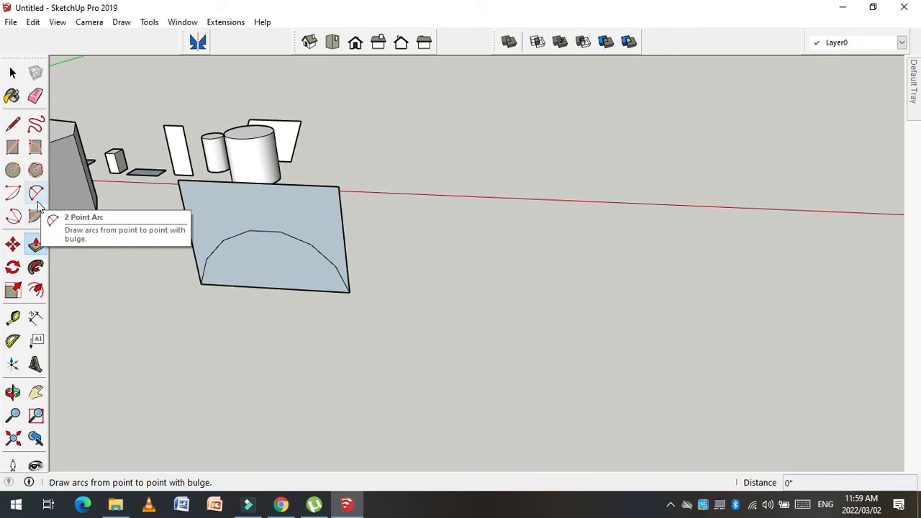
Step: Draw a rectangle flat on the ground beside the red axis, in the free area beyond the large cylinder
scroll(209, 328, down, 3)
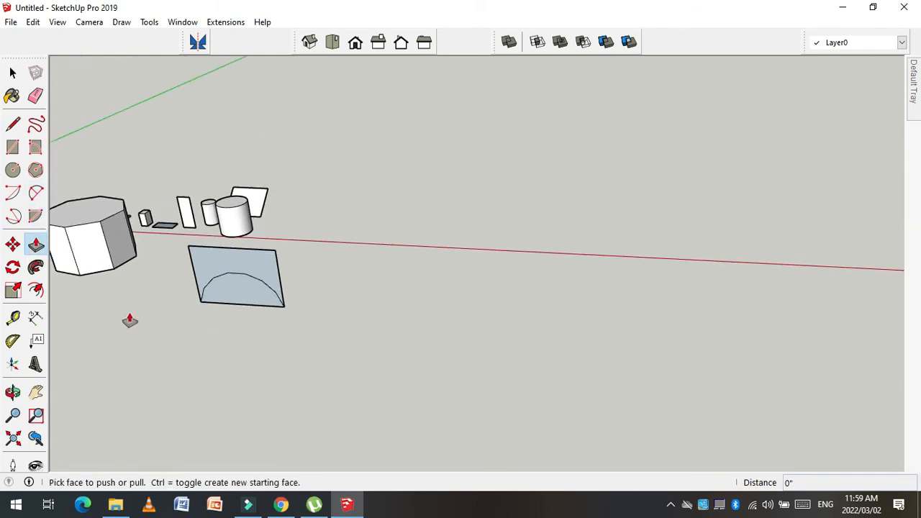
key(o)
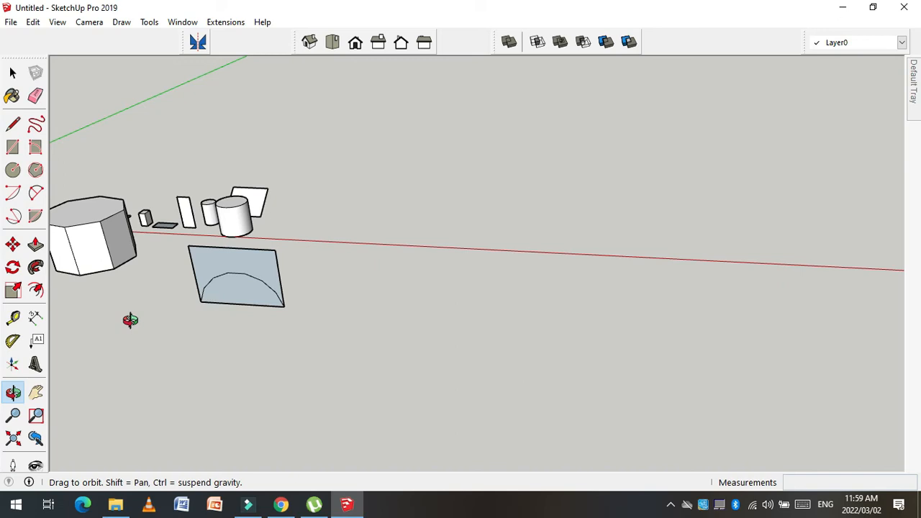
drag(348, 298, 242, 239)
click(12, 245)
scroll(180, 239, up, 4)
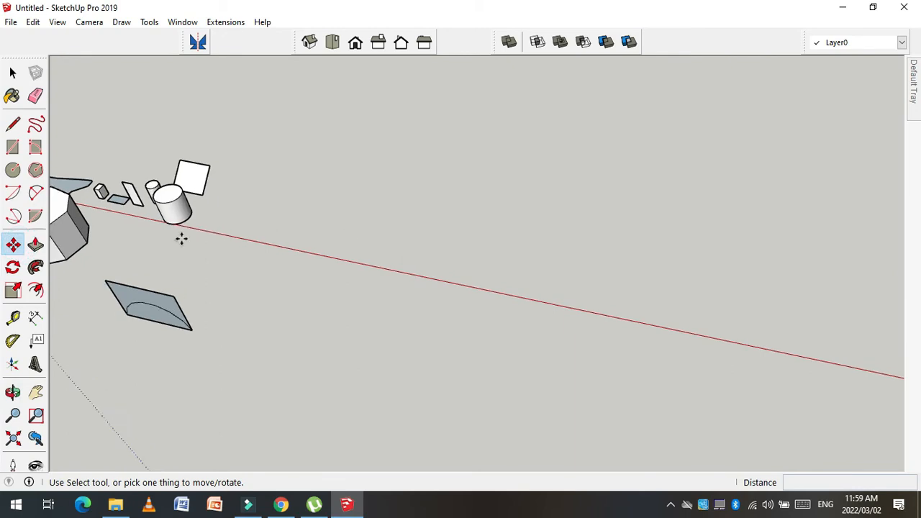
key(r)
click(285, 229)
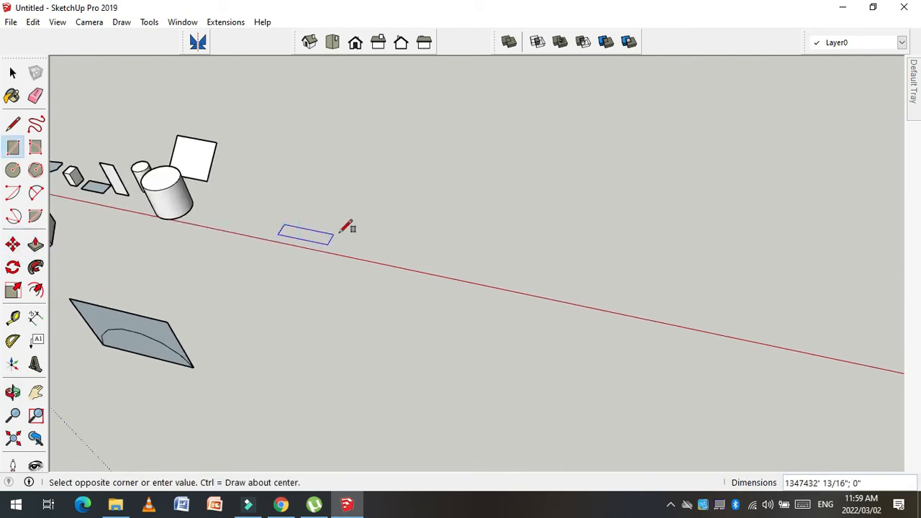
click(366, 192)
scroll(185, 160, up, 1)
scroll(189, 154, up, 1)
Step: Select the new rectangle's face with its edges and make it a group
click(12, 73)
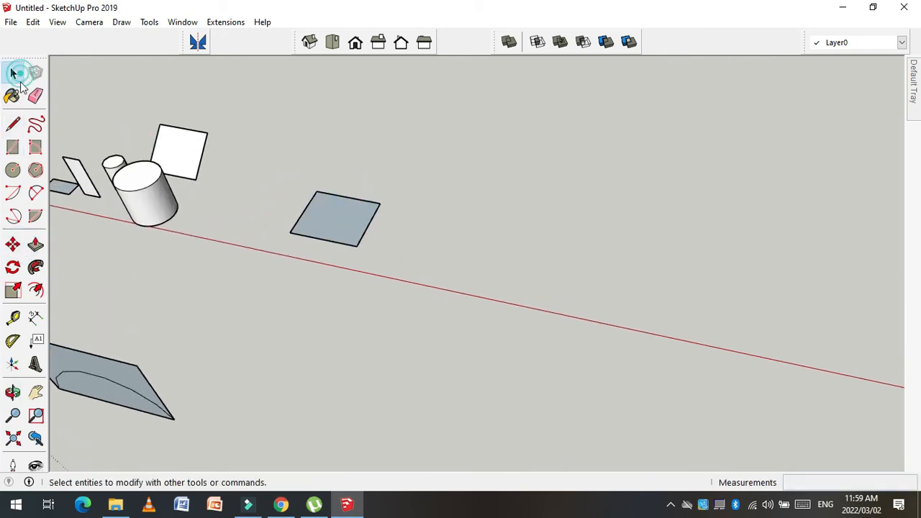
click(354, 236)
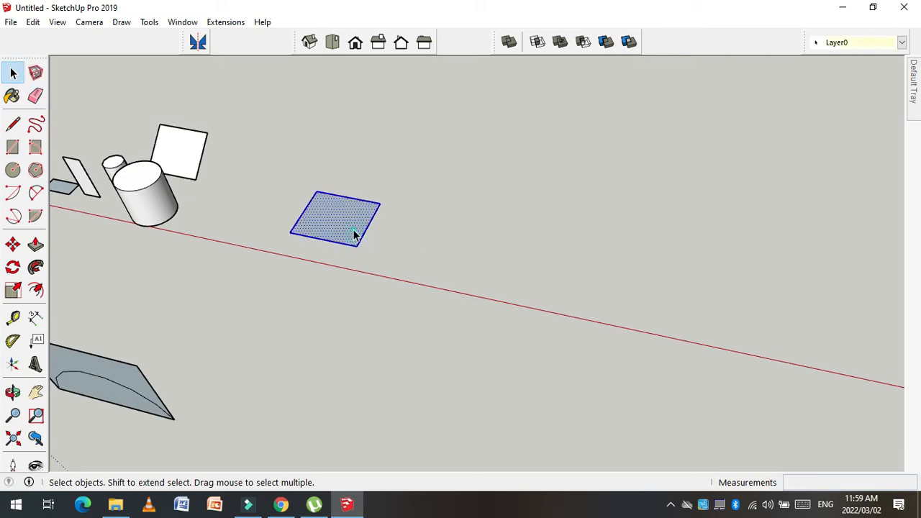
right_click(354, 235)
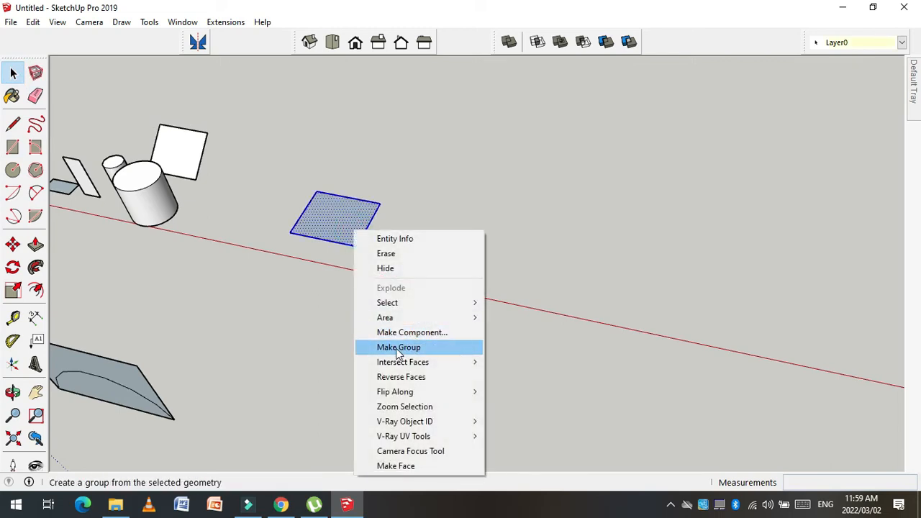
click(397, 347)
Step: Open the rectangle's group, pull its face upward into a low box with Push/Pull, and leave the group
double_click(339, 240)
key(p)
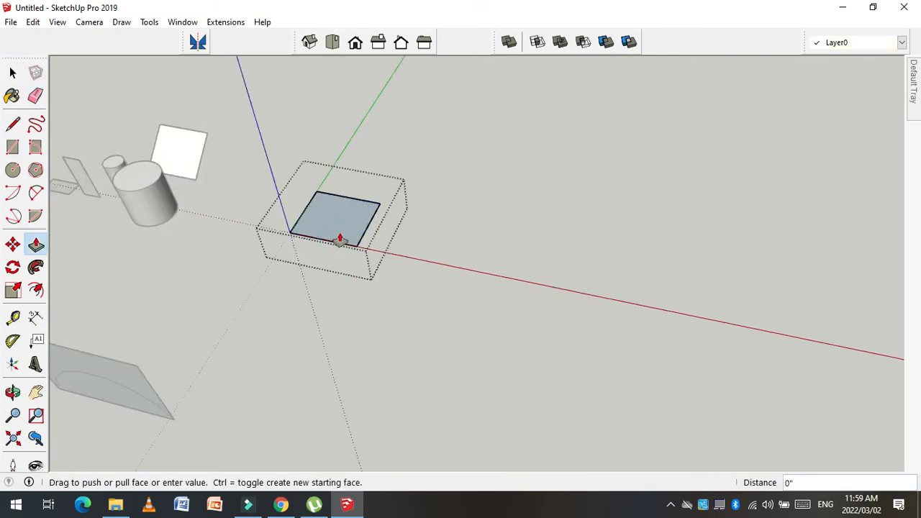
drag(339, 237, 343, 210)
click(12, 73)
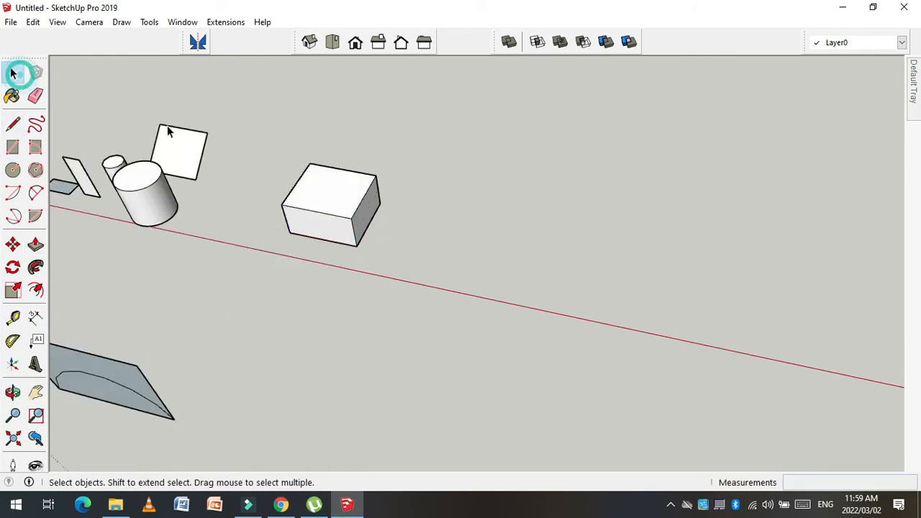
Step: Try moving the grouped box by its lower front corner along the red axis, and undo the move
click(335, 185)
scroll(216, 234, down, 2)
scroll(295, 216, up, 2)
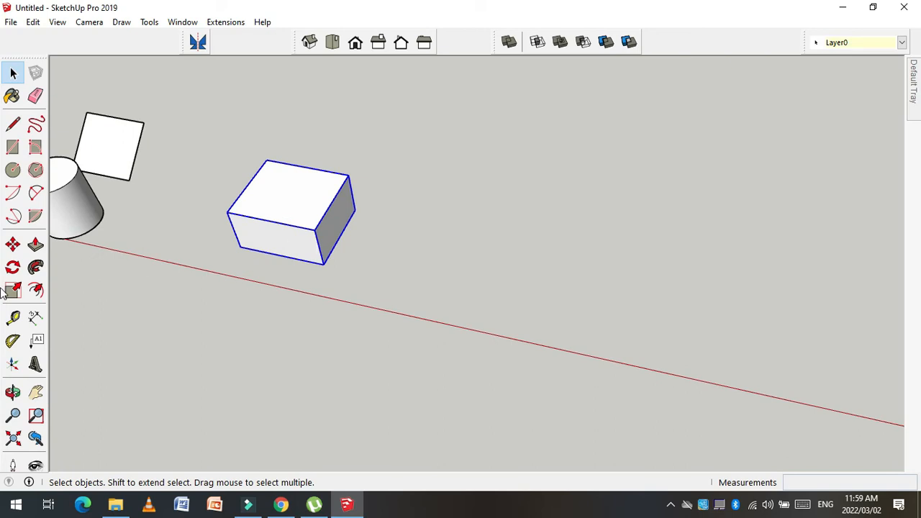
click(17, 244)
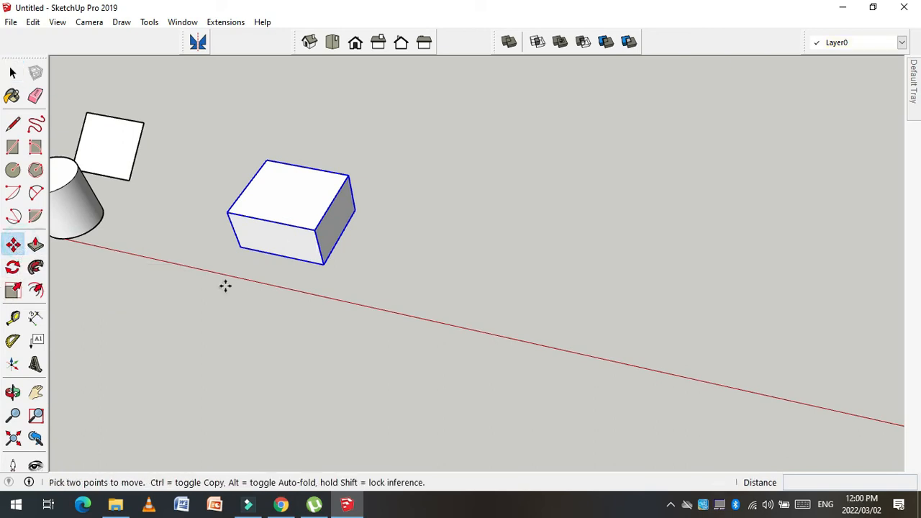
click(244, 249)
key(ctrl)
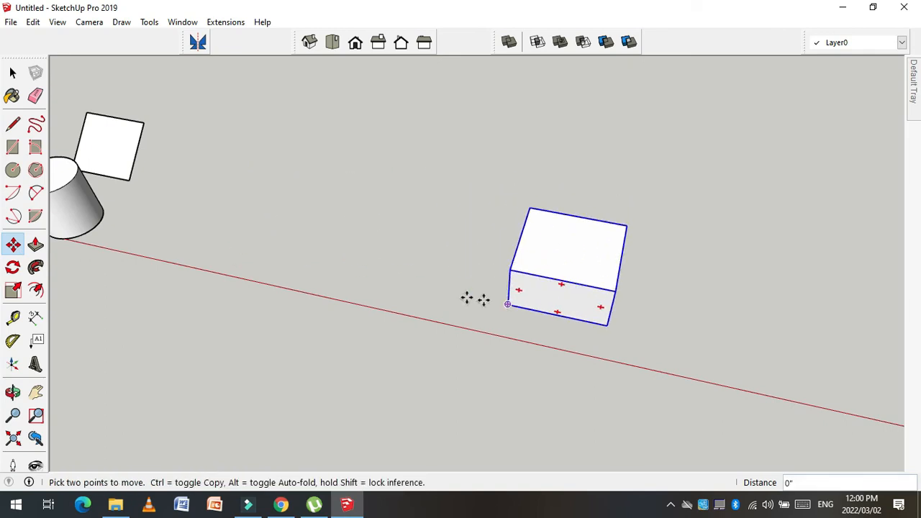
click(216, 263)
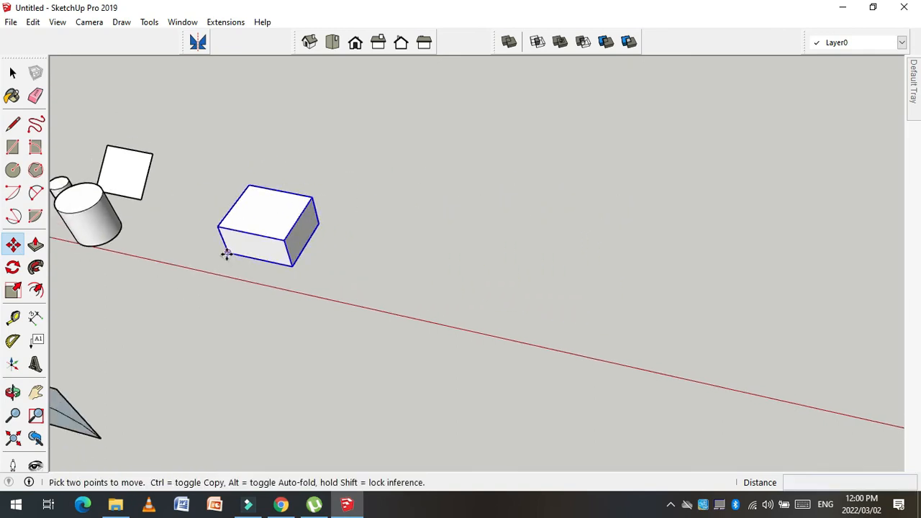
Step: Move the box by its lower front corner farther along the red axis, and cancel a further move along the green axis
click(227, 253)
click(453, 304)
click(453, 301)
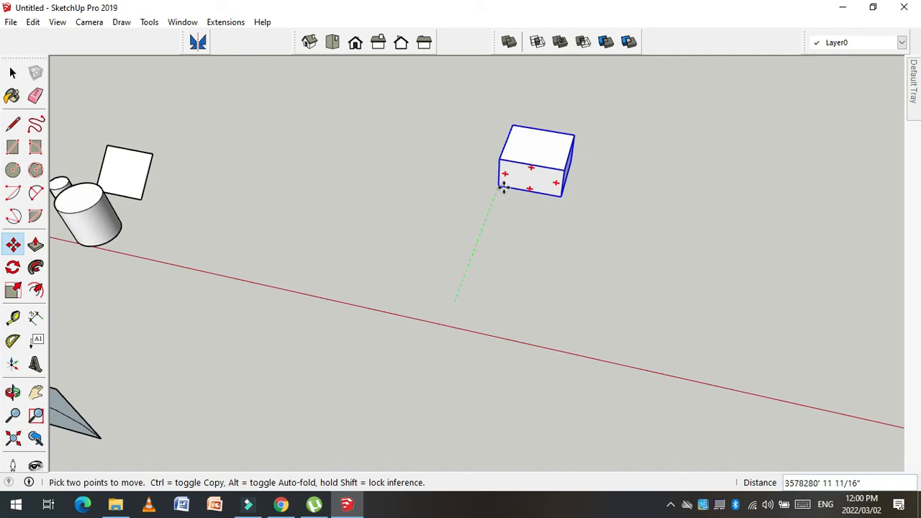
key(Escape)
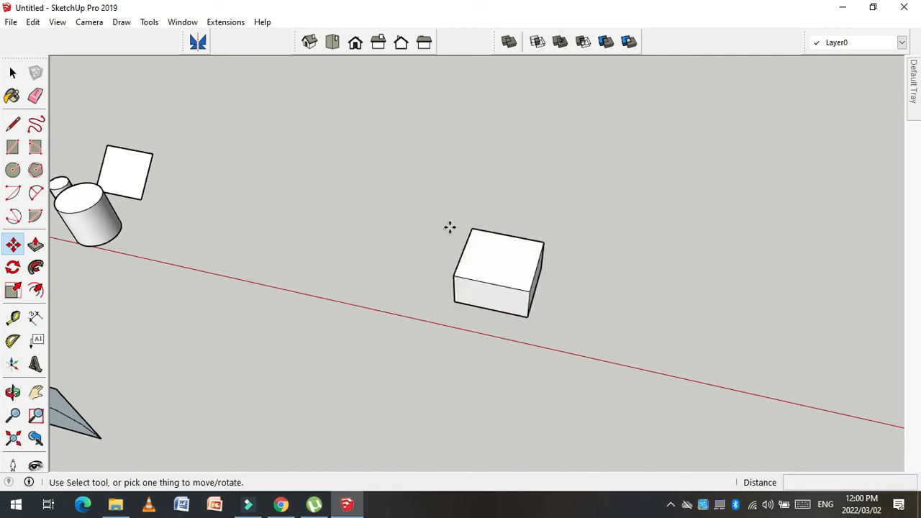
Step: Copy the box with the Move tool about 3,473,855' along the red axis
scroll(187, 290, down, 5)
scroll(403, 300, up, 6)
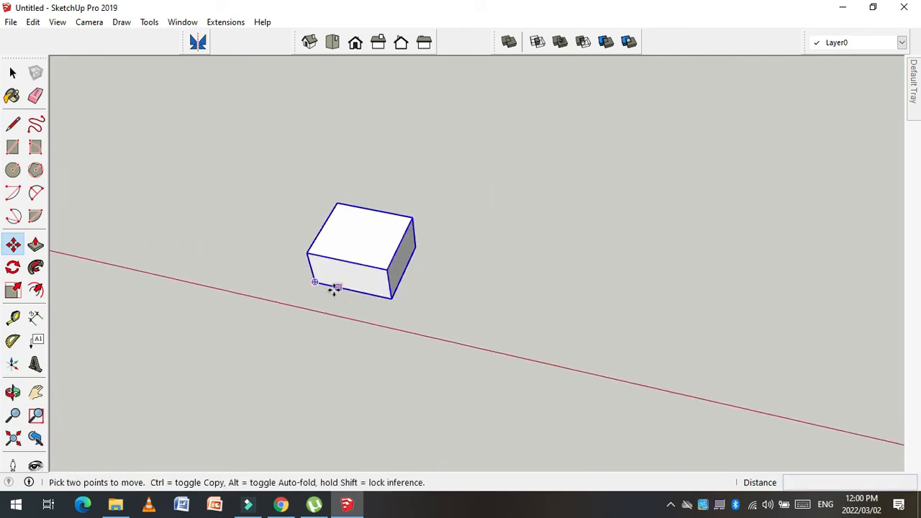
click(13, 72)
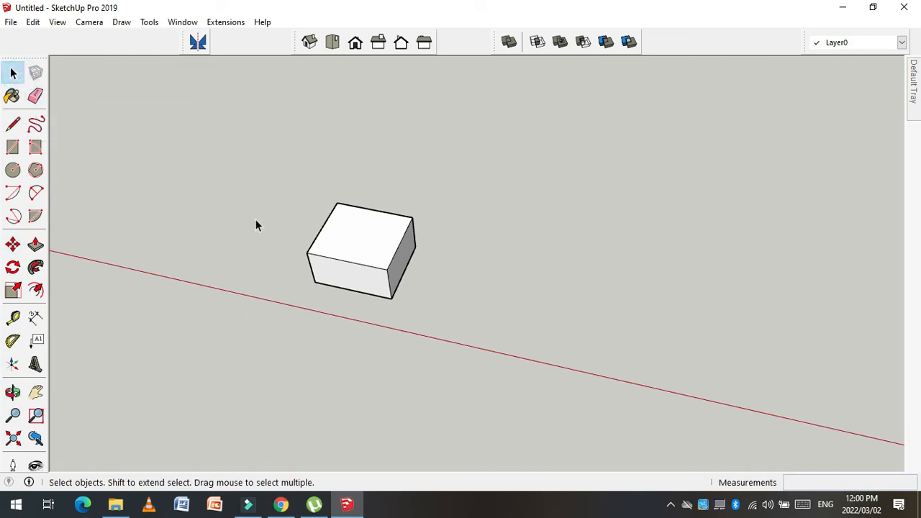
click(331, 234)
key(m)
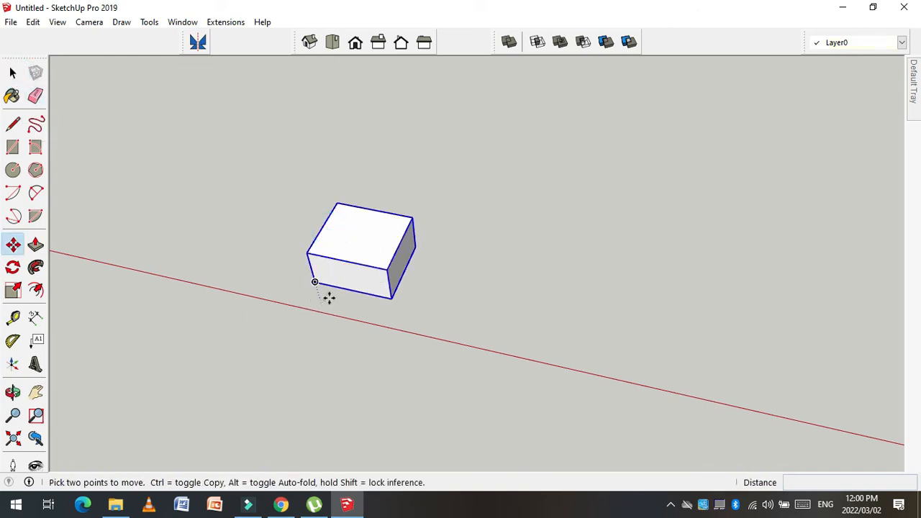
click(315, 282)
key(ctrl)
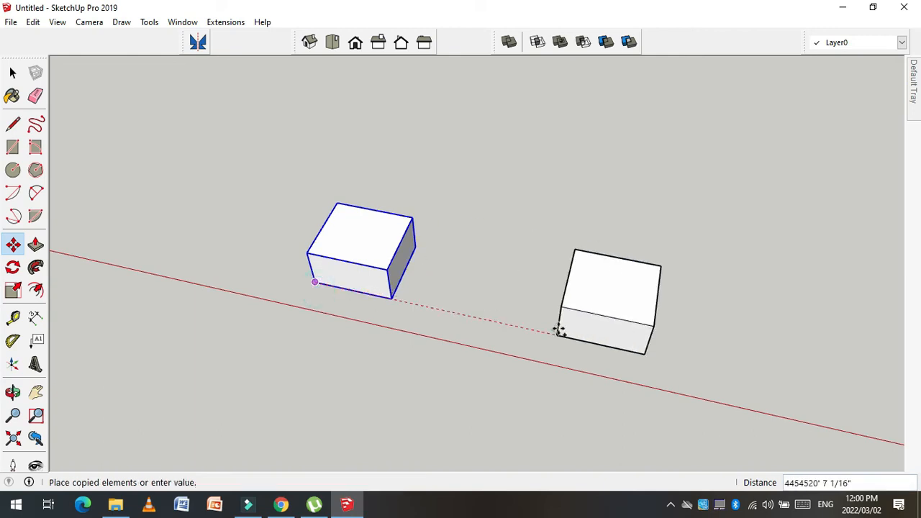
click(507, 321)
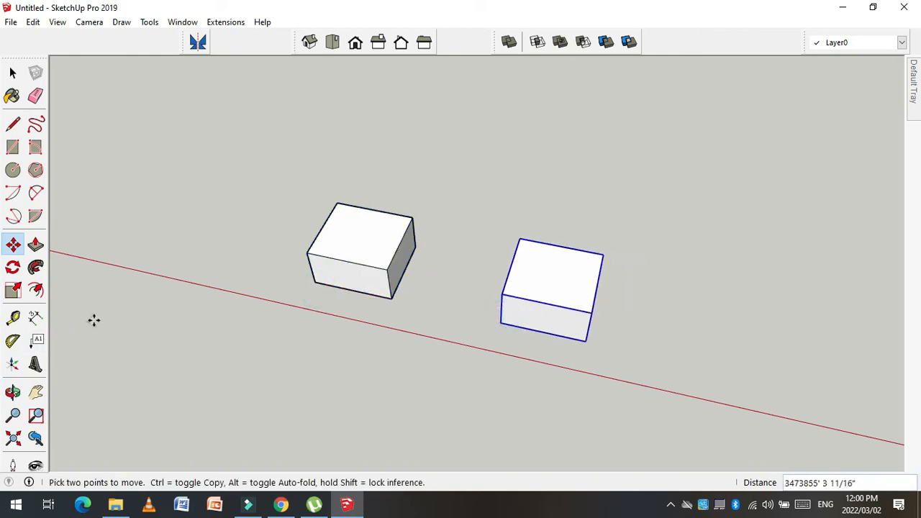
Step: Multiply the copied box into an evenly spaced row with the array value x4
text(x4)
key(Return)
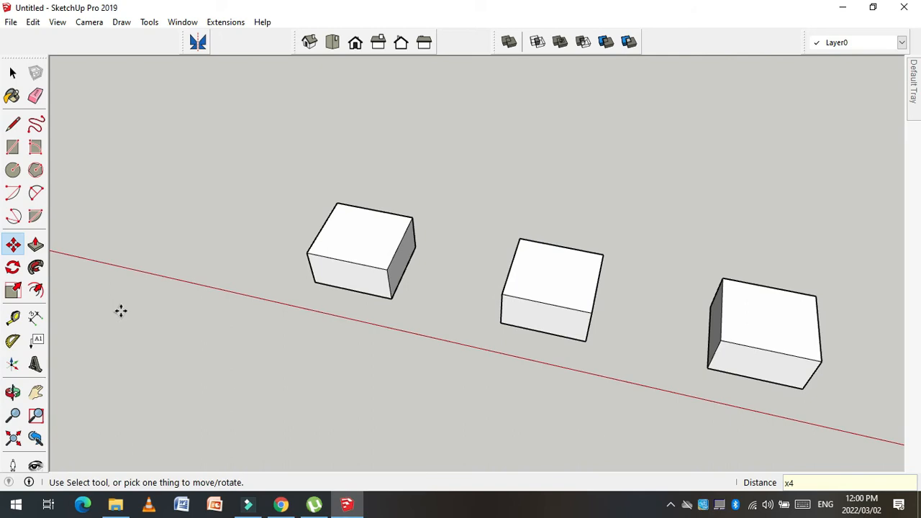
scroll(144, 323, down, 3)
scroll(362, 220, down, 1)
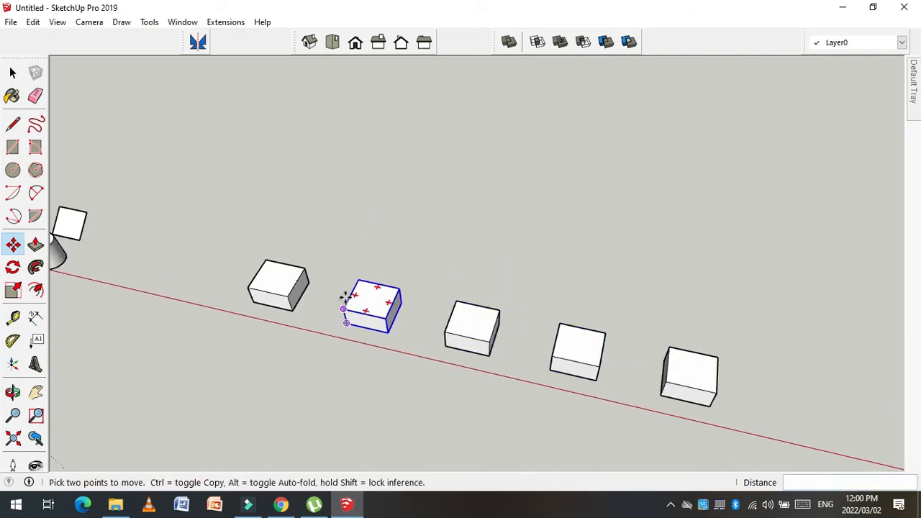
Step: Select the four copied boxes and delete them, leaving the original box
click(12, 74)
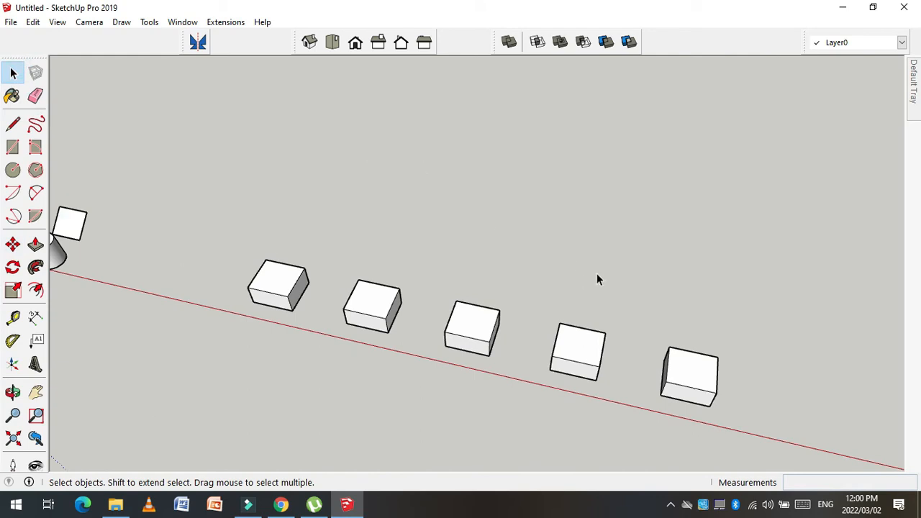
scroll(614, 272, down, 3)
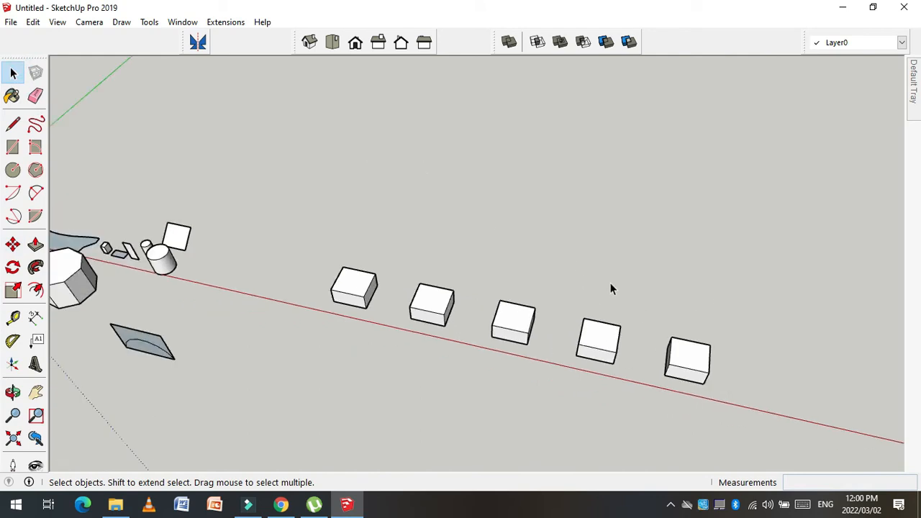
scroll(723, 317, up, 1)
drag(728, 315, 347, 402)
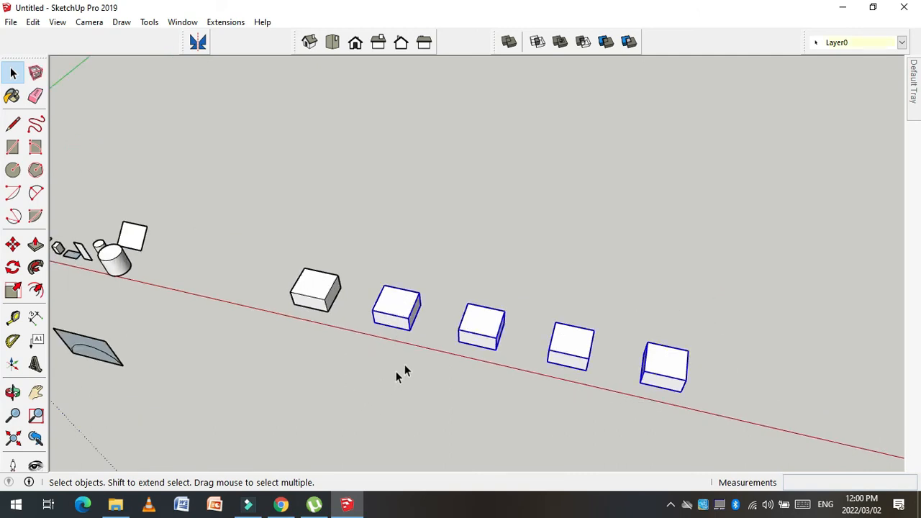
key(Delete)
Step: Select the original grouped box beside the red axis
scroll(389, 226, down, 1)
scroll(323, 282, up, 3)
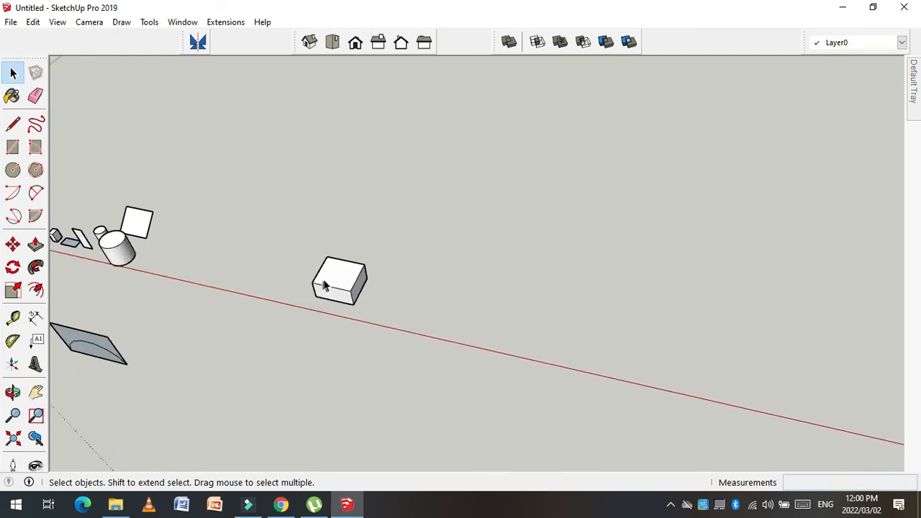
click(330, 278)
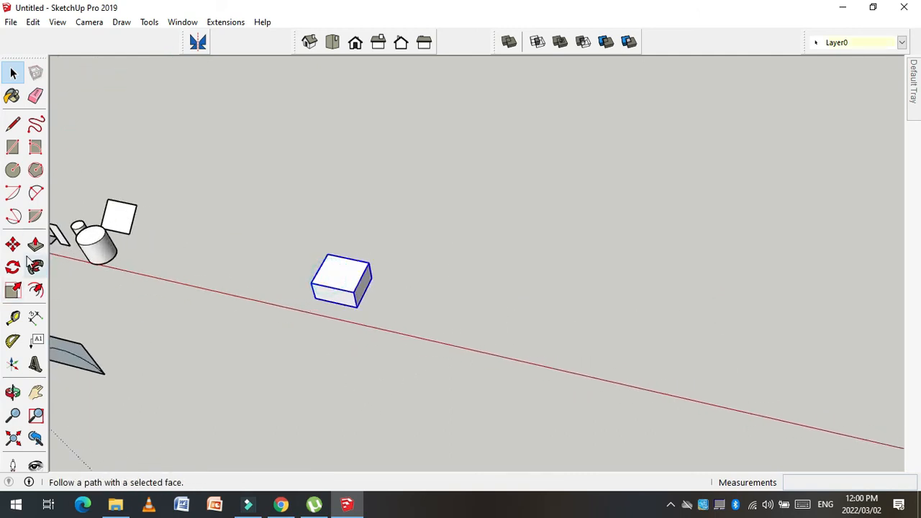